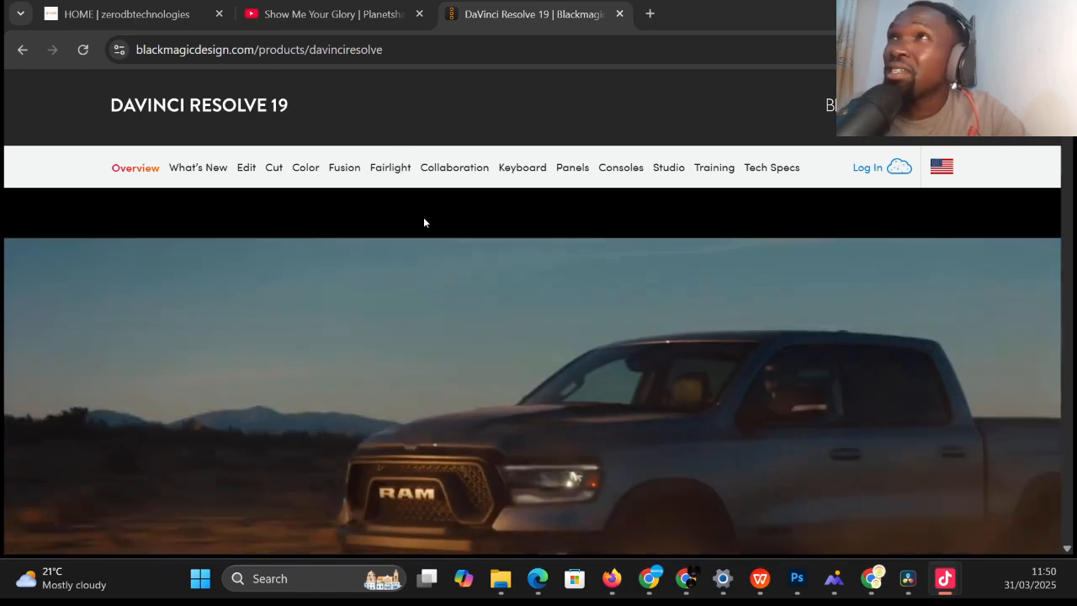
# Look through the DaVinci Resolve 19 product page, including the free and Studio download options
pyautogui.scroll(-2, 427, 224)
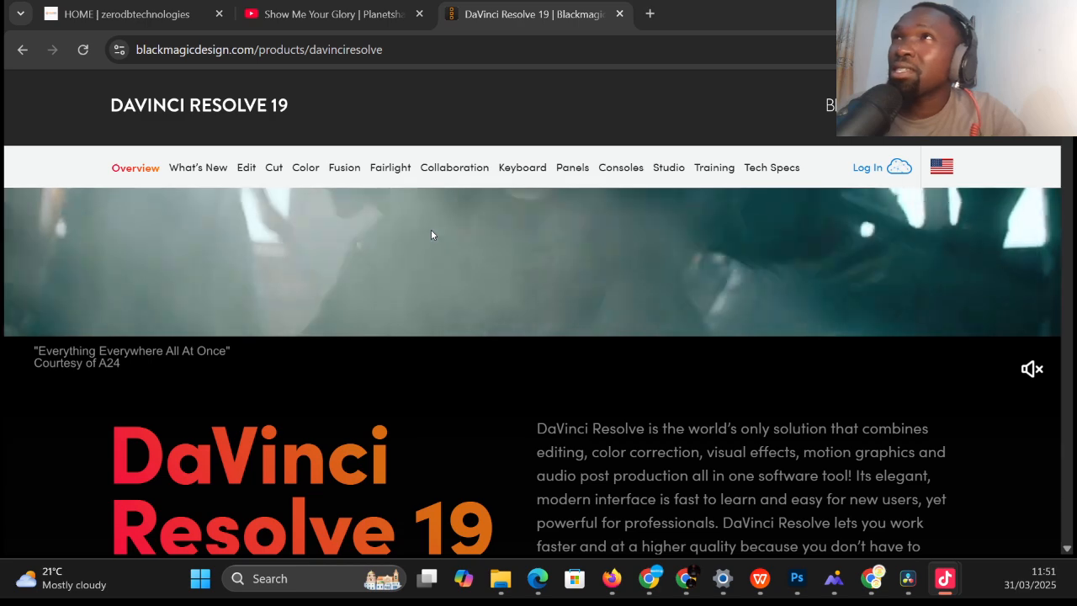
pyautogui.scroll(-1, 431, 235)
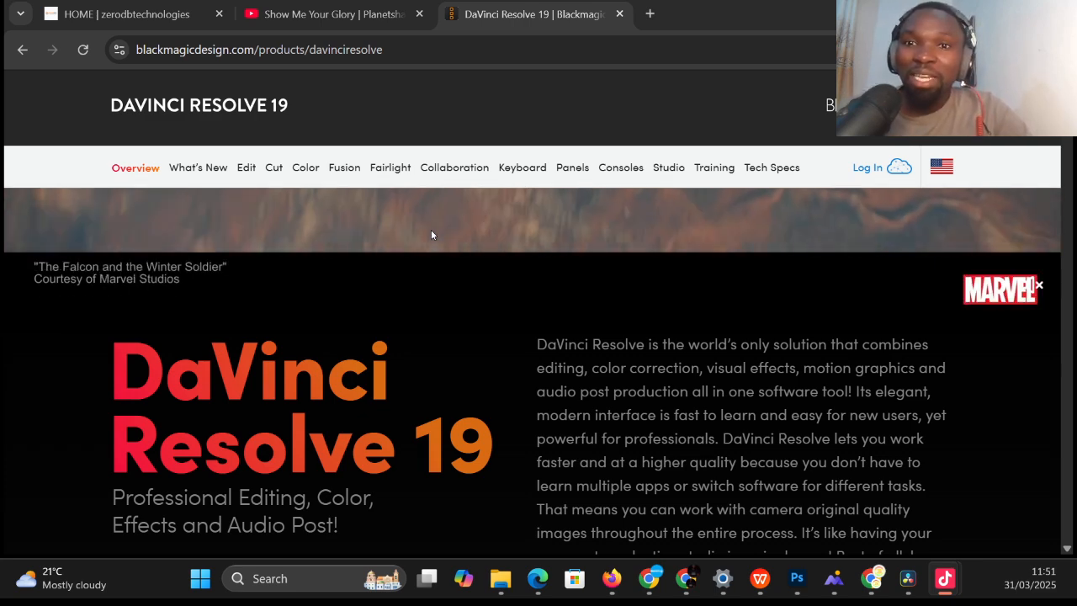
pyautogui.scroll(-2, 431, 234)
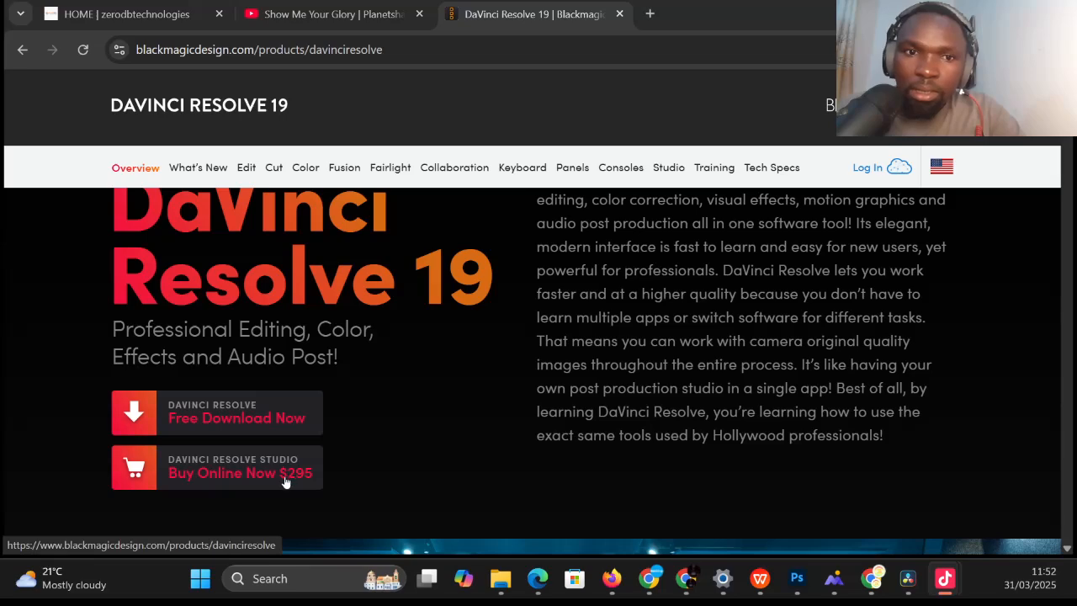
pyautogui.scroll(-1, 285, 482)
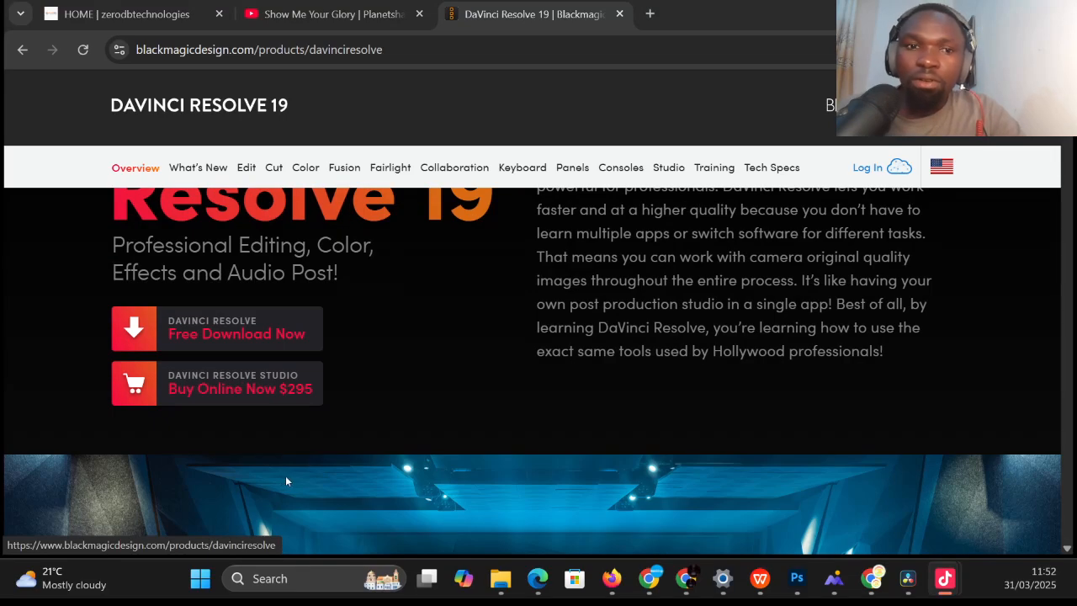
pyautogui.scroll(-3, 286, 482)
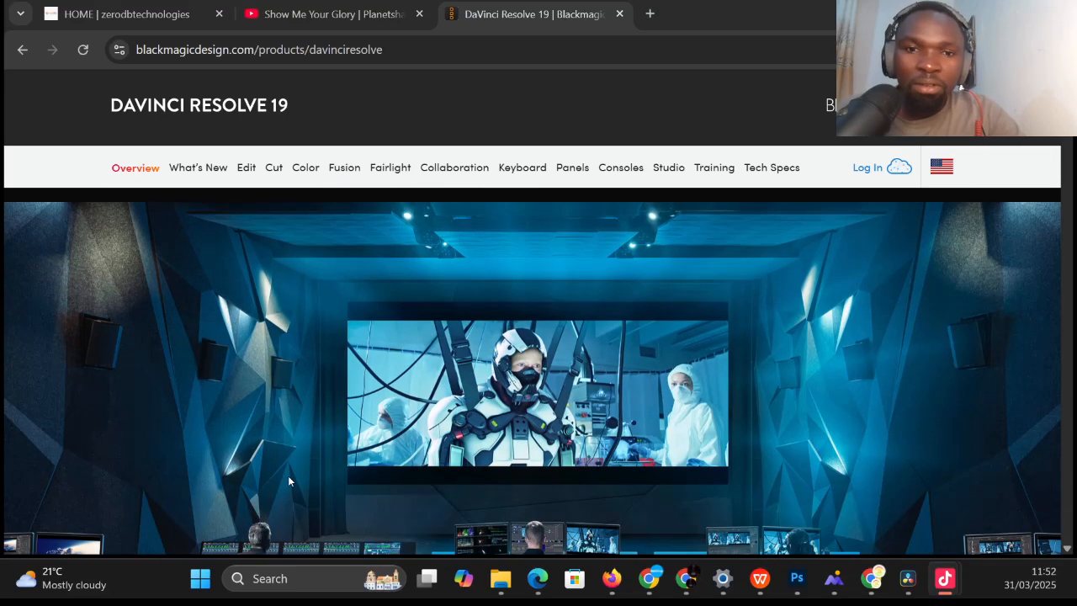
pyautogui.scroll(-2, 288, 482)
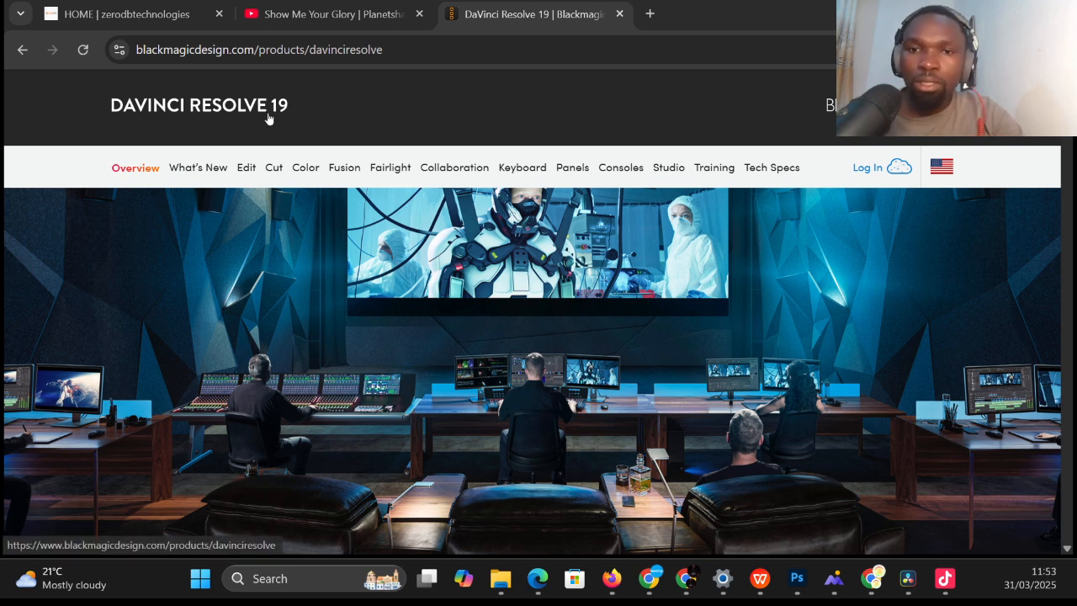
pyautogui.scroll(-1, 269, 137)
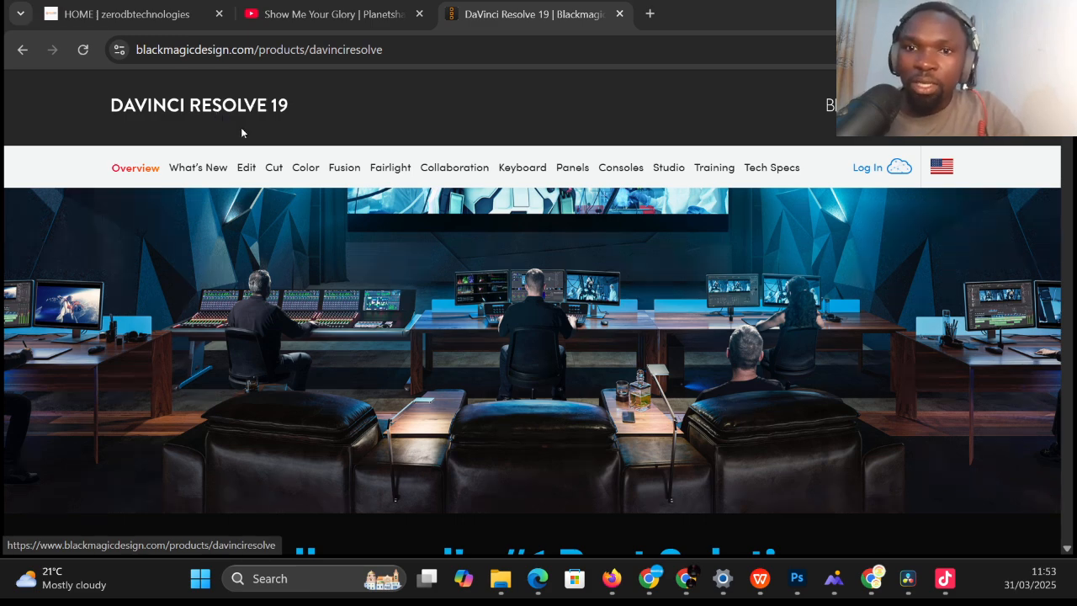
pyautogui.scroll(-5, 282, 216)
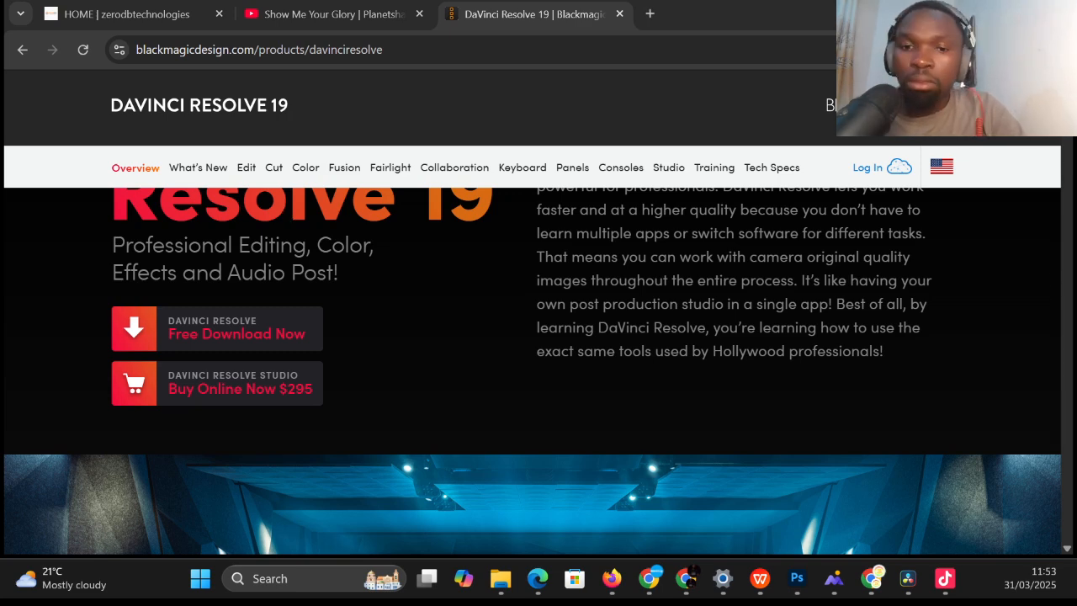
# Open the free DaVinci Resolve 19 download for Windows x86 and review the registration form's fields
pyautogui.click(269, 336)
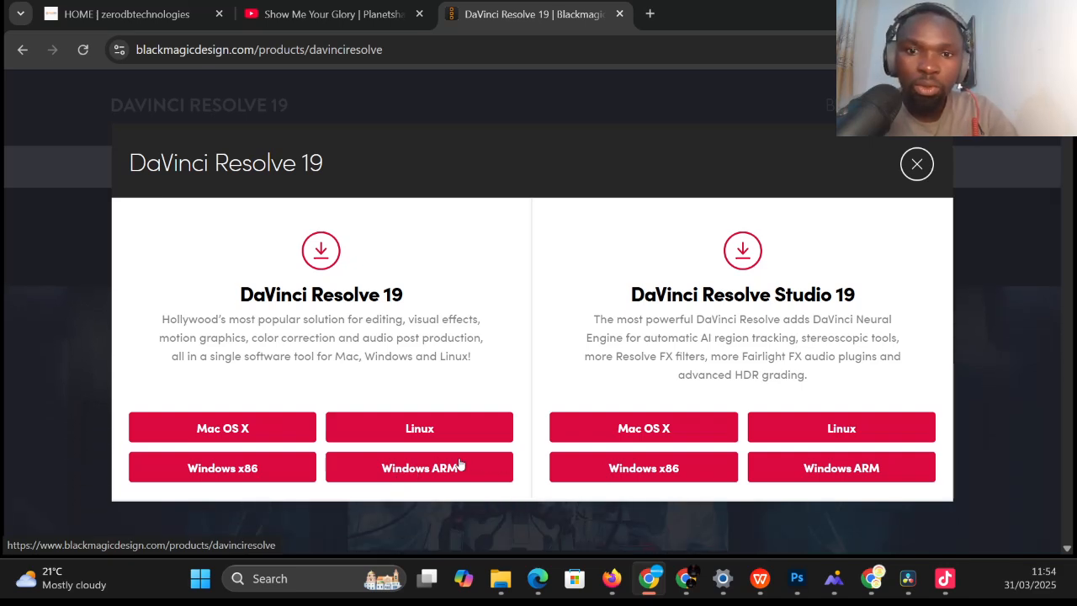
pyautogui.click(249, 471)
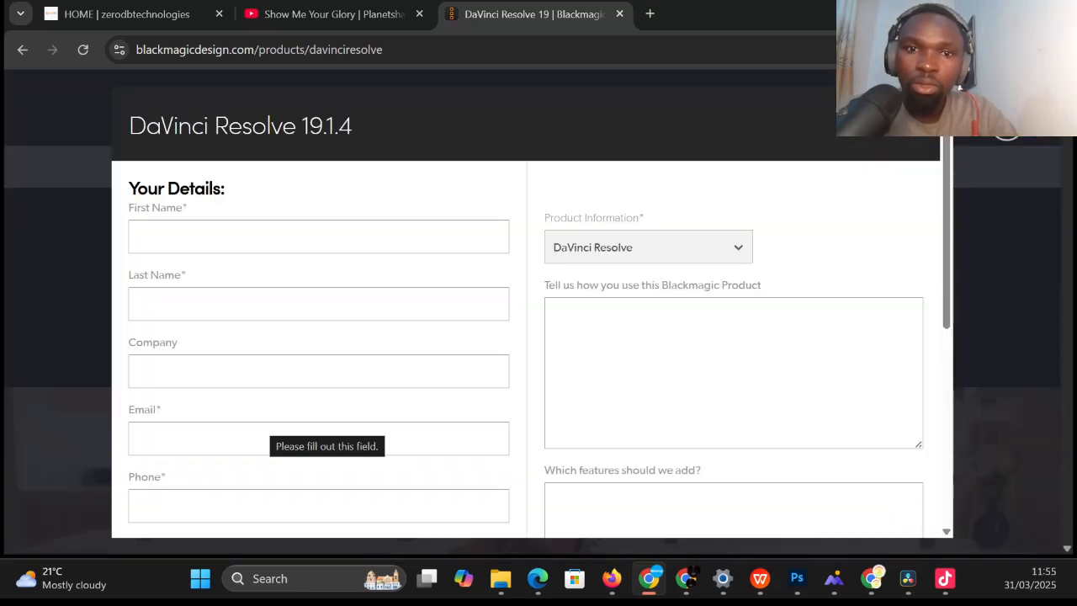
pyautogui.scroll(-2, 262, 424)
pyautogui.scroll(-3, 277, 421)
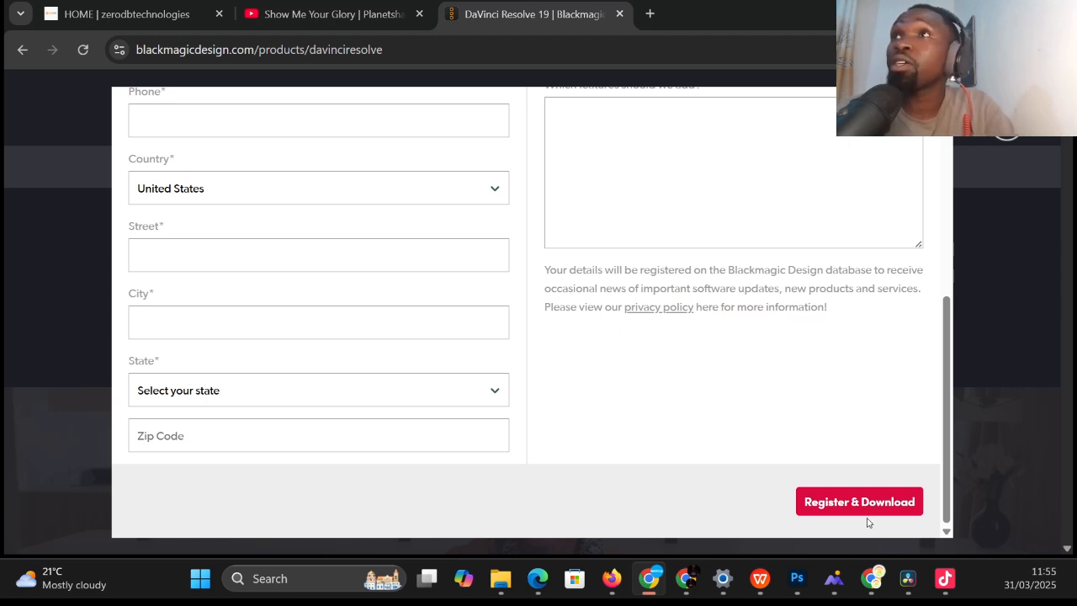
# Switch to DaVinci Resolve and open the Media page of the untitled project
pyautogui.click(903, 583)
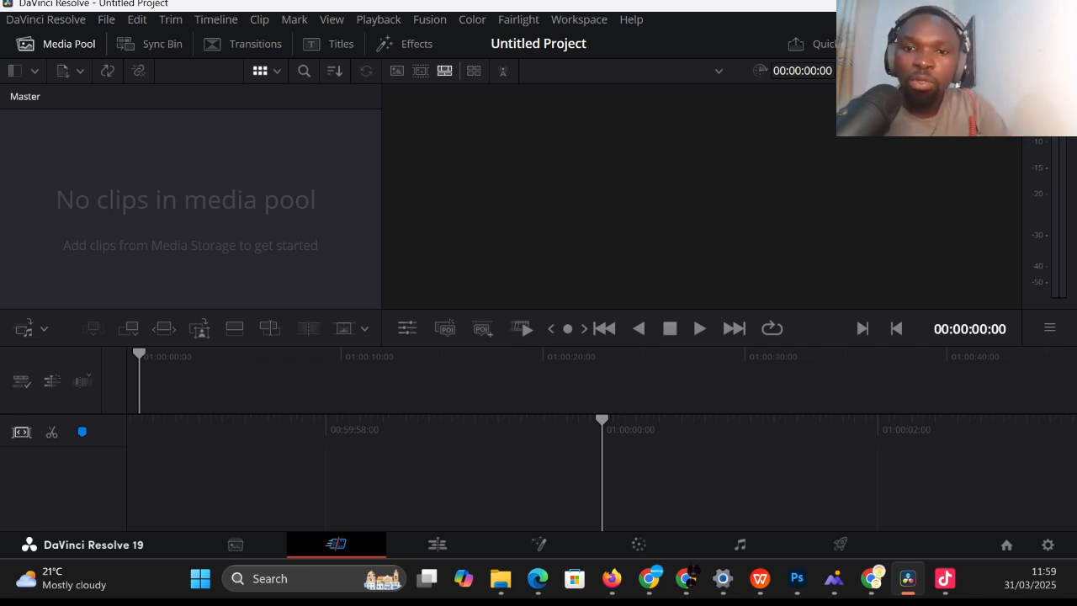
pyautogui.click(944, 578)
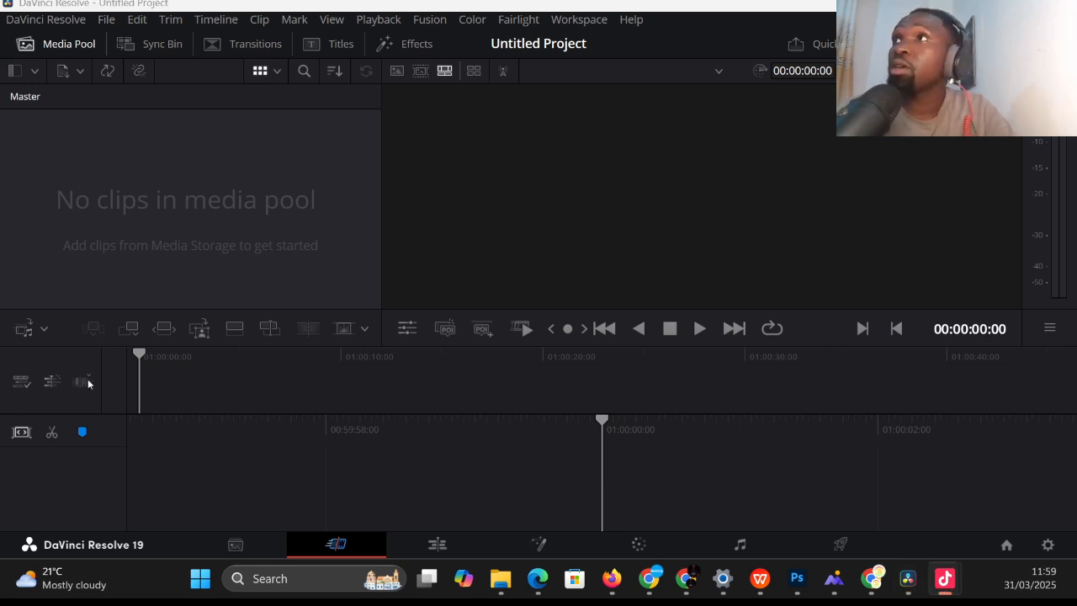
pyautogui.click(244, 544)
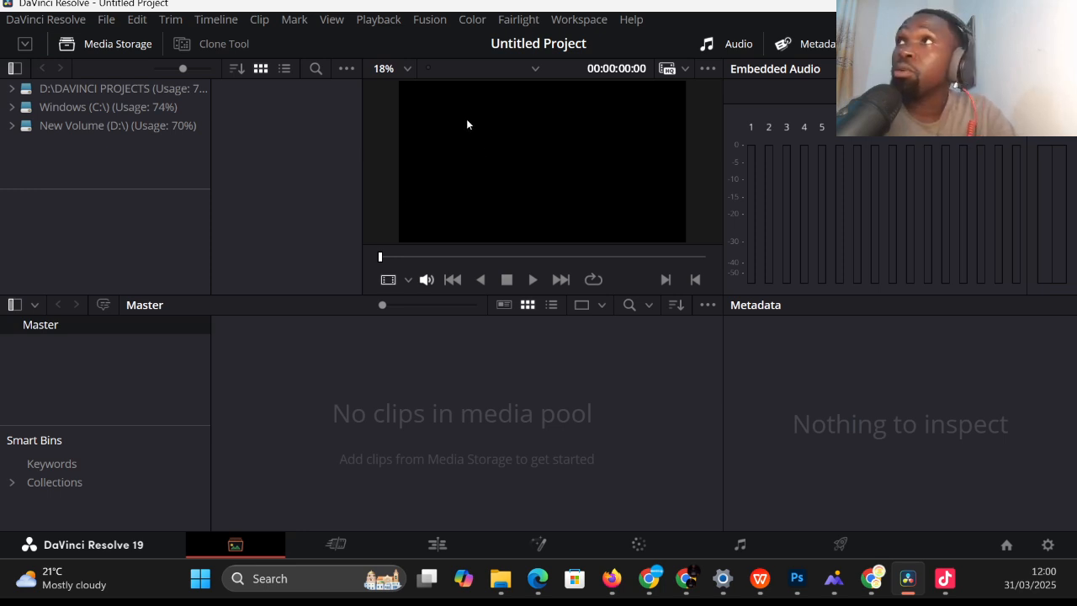
# Browse the video clips in the D:\DAVINCI PROJECTS media storage location
pyautogui.click(114, 85)
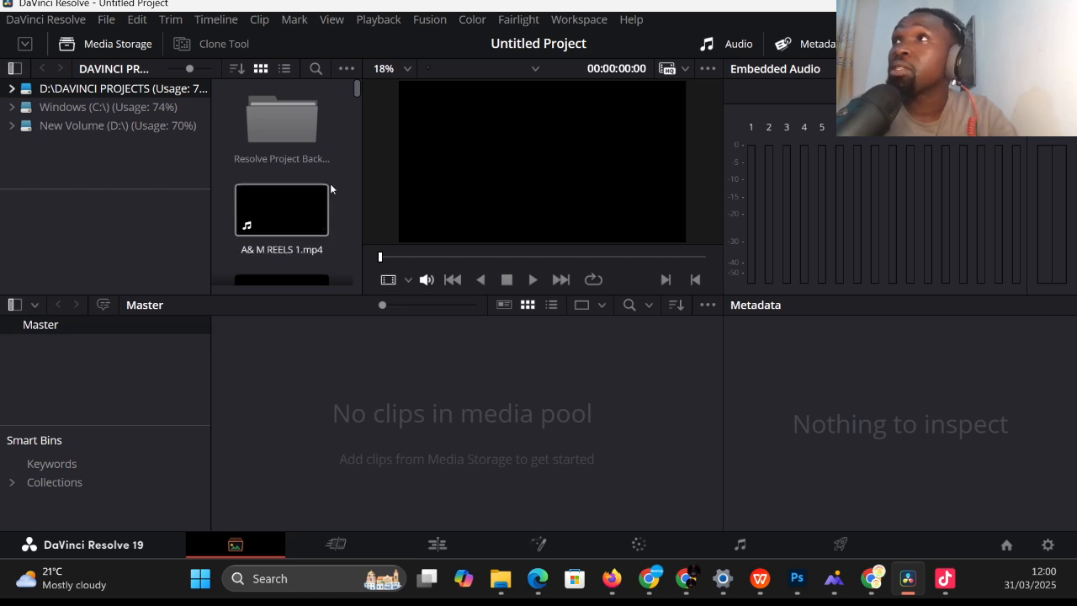
pyautogui.scroll(-3, 291, 138)
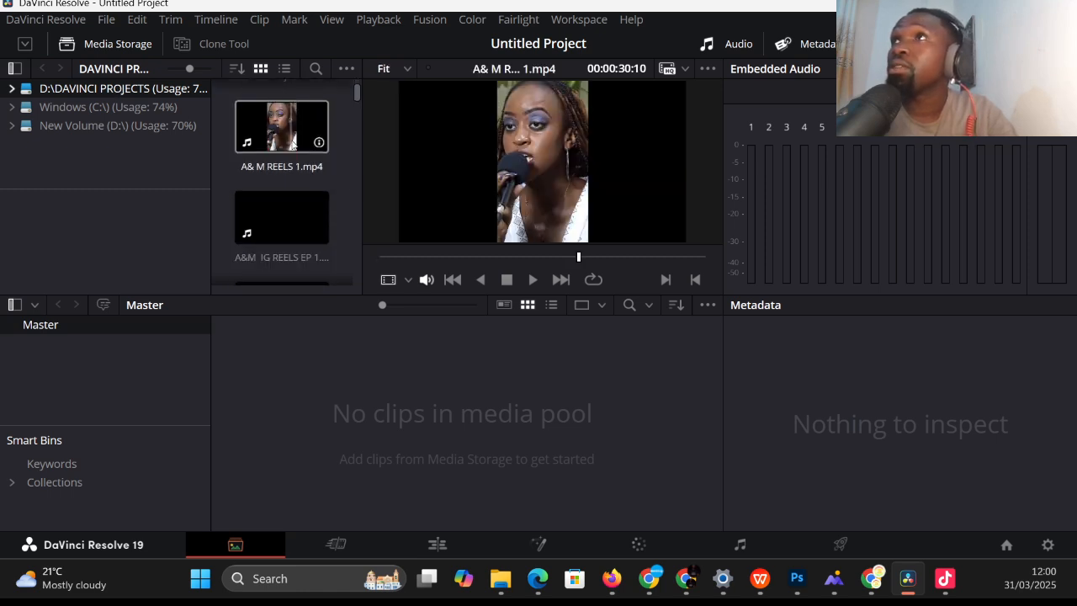
pyautogui.scroll(-1, 290, 151)
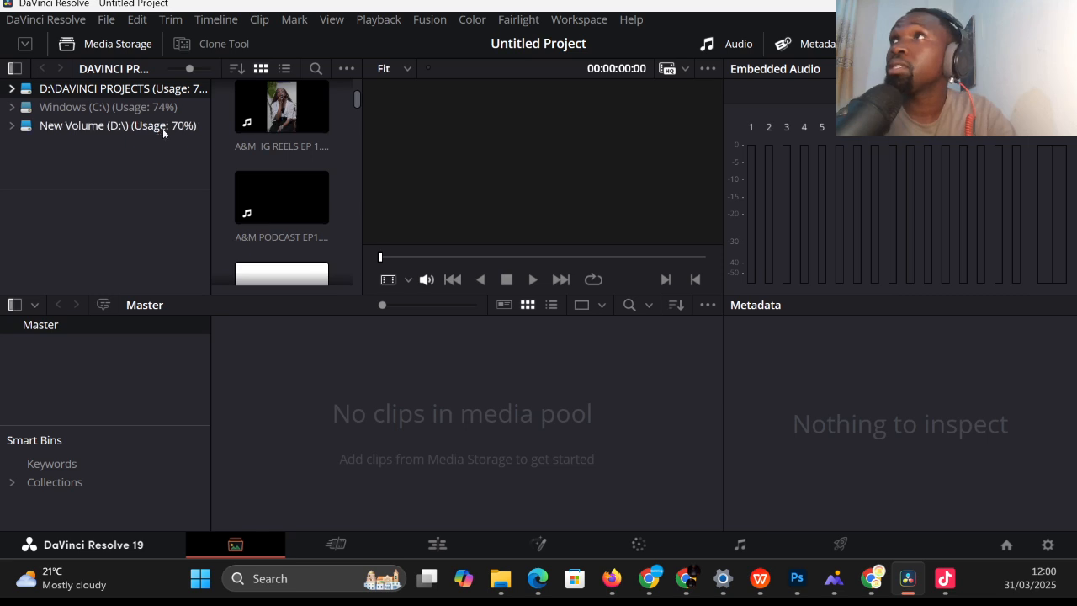
# Browse the folders on New Volume (D:) in media storage and open the DAVINCI PROJECTS folder
pyautogui.click(123, 123)
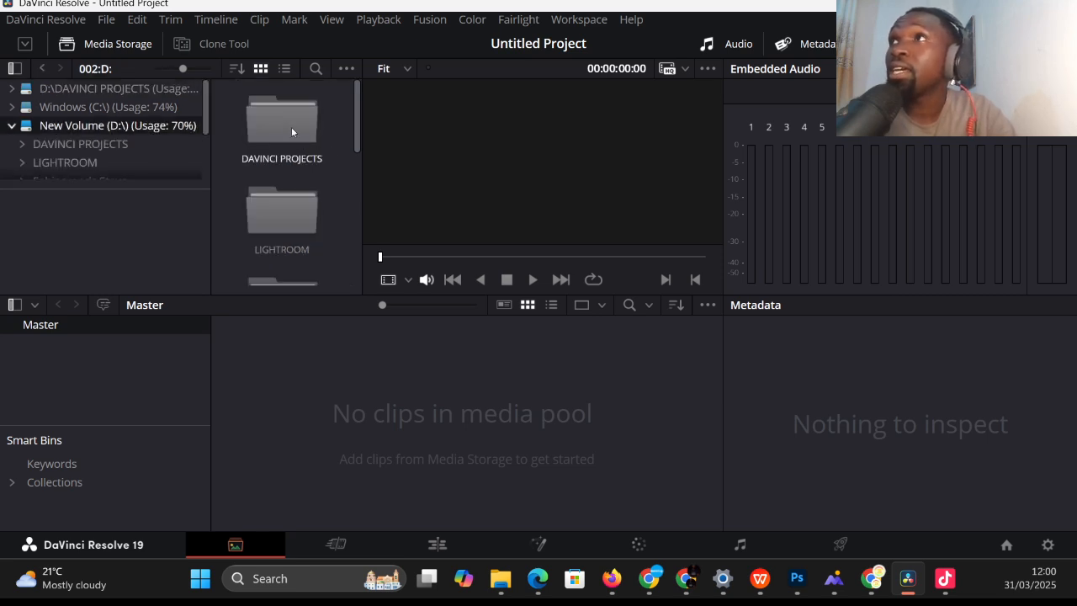
pyautogui.scroll(-3, 291, 131)
pyautogui.scroll(-4, 289, 133)
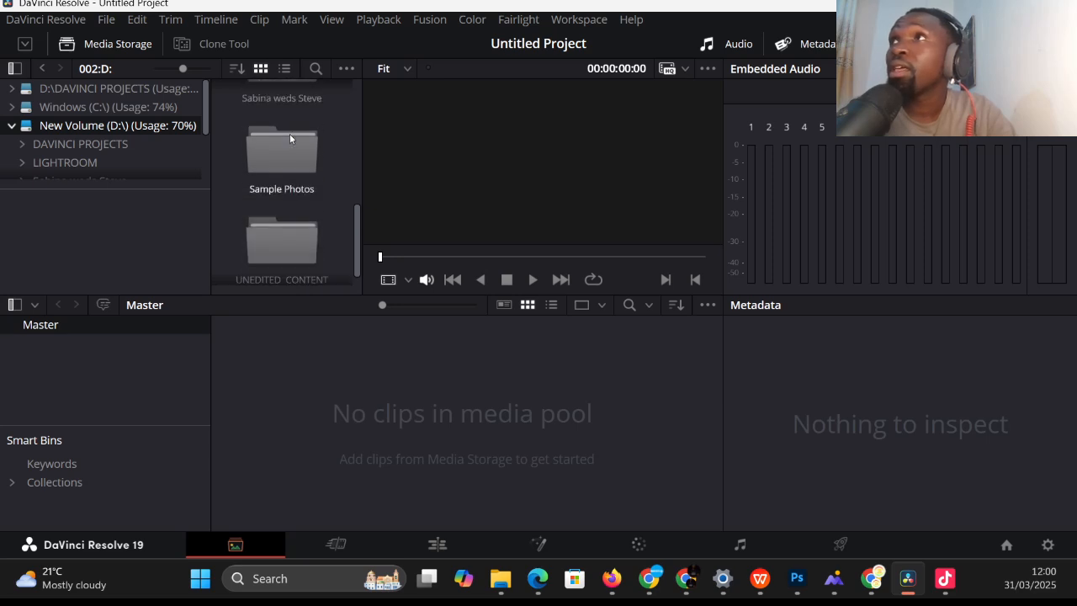
pyautogui.scroll(-1, 289, 139)
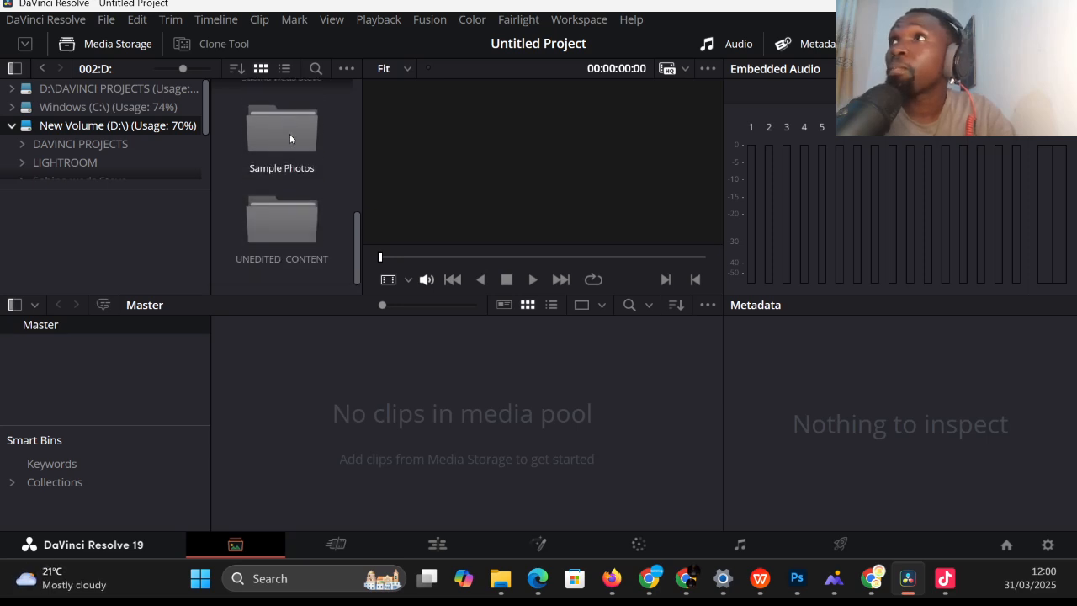
pyautogui.scroll(5, 290, 138)
pyautogui.scroll(1, 298, 143)
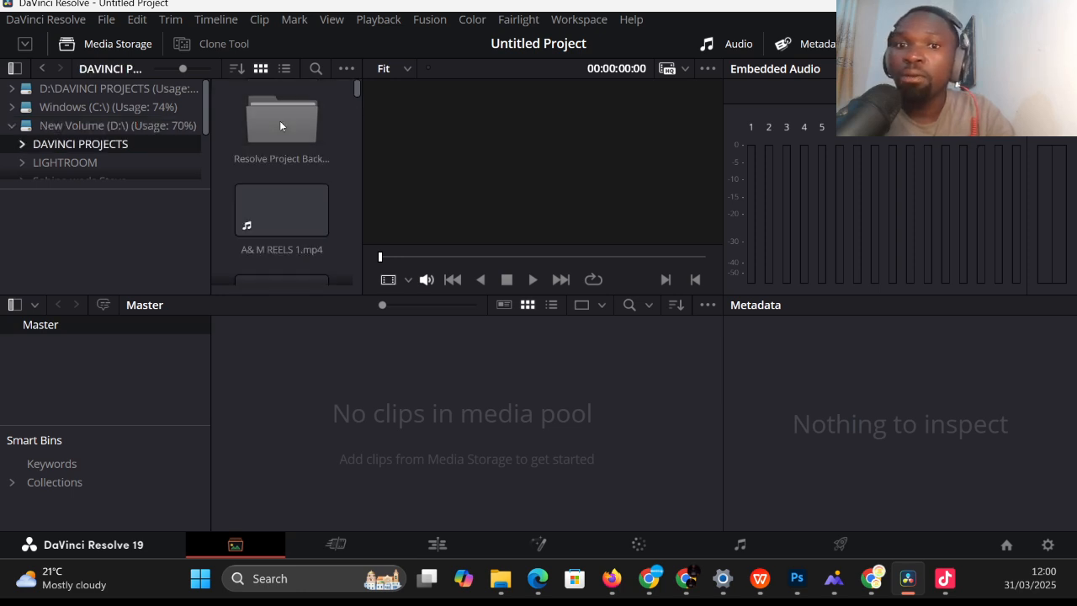
# Add the Common Poor Microphone clip from the DAVINCI PROJECTS folder to the media pool, changing the project frame rate to match it
pyautogui.scroll(-1, 280, 135)
pyautogui.scroll(-10, 281, 148)
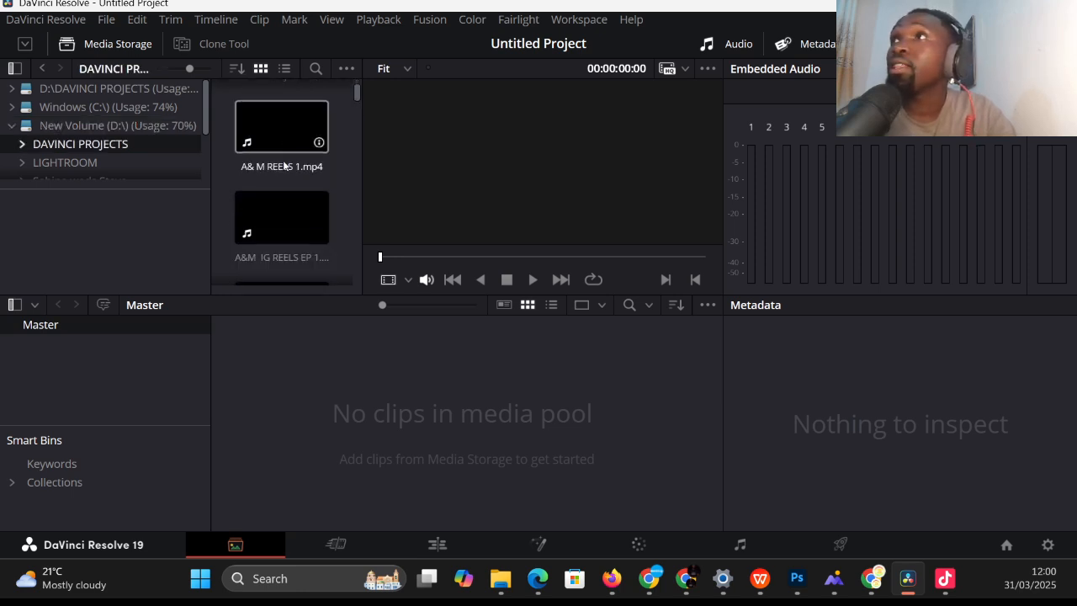
pyautogui.scroll(-10, 284, 163)
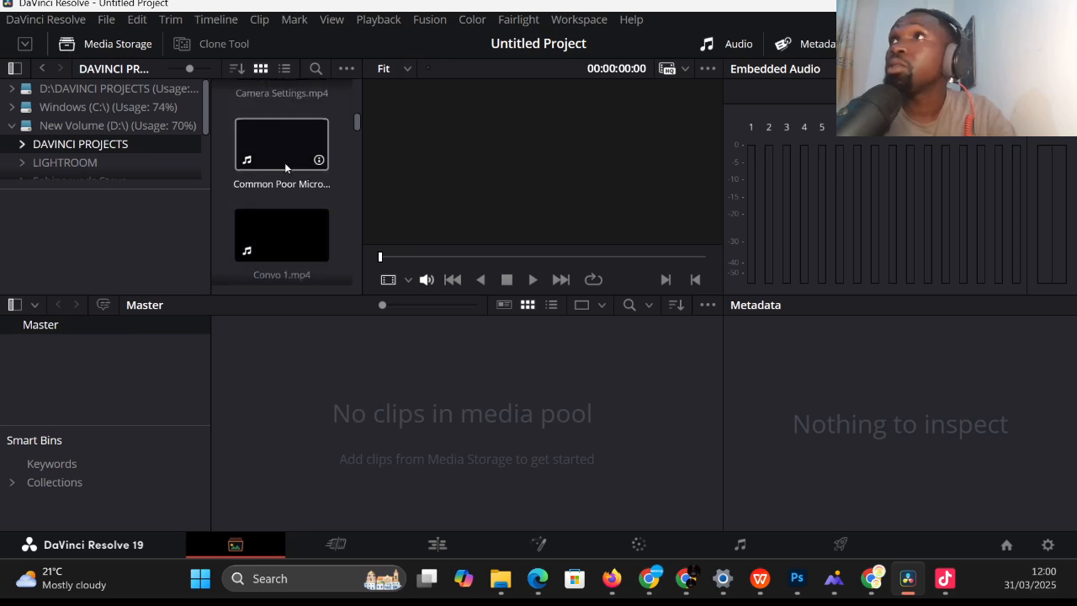
pyautogui.scroll(-1, 285, 164)
pyautogui.scroll(1, 285, 164)
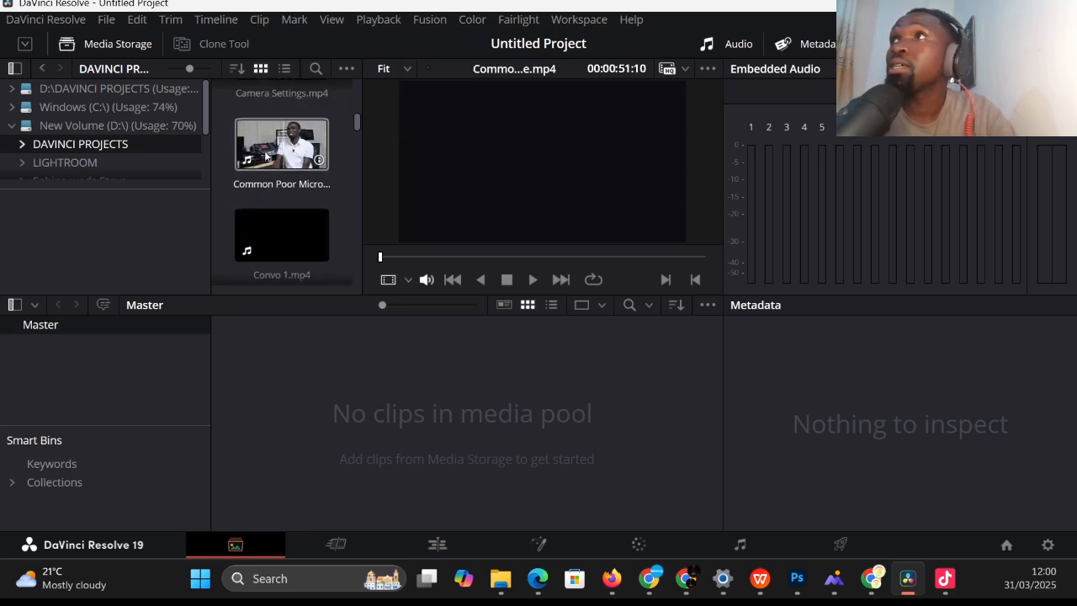
pyautogui.click(266, 156)
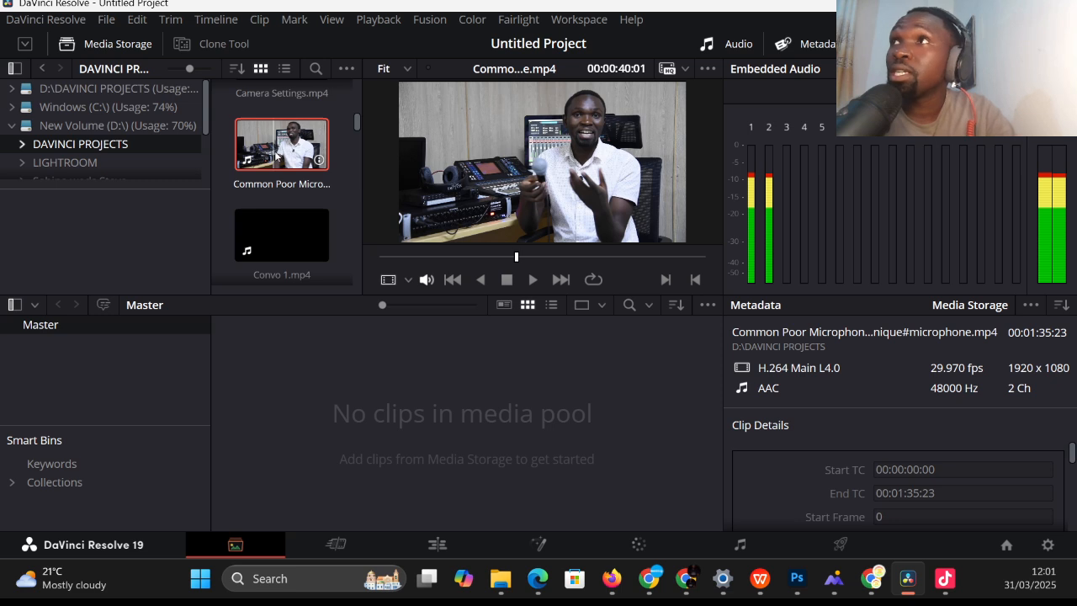
pyautogui.moveTo(267, 157); pyautogui.dragTo(347, 416)
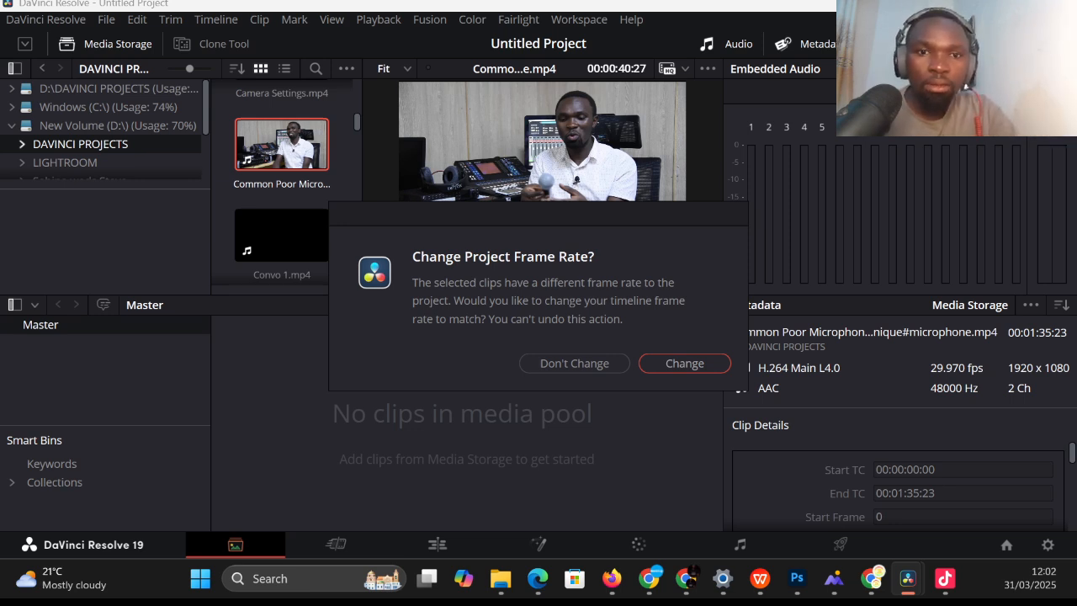
pyautogui.click(682, 362)
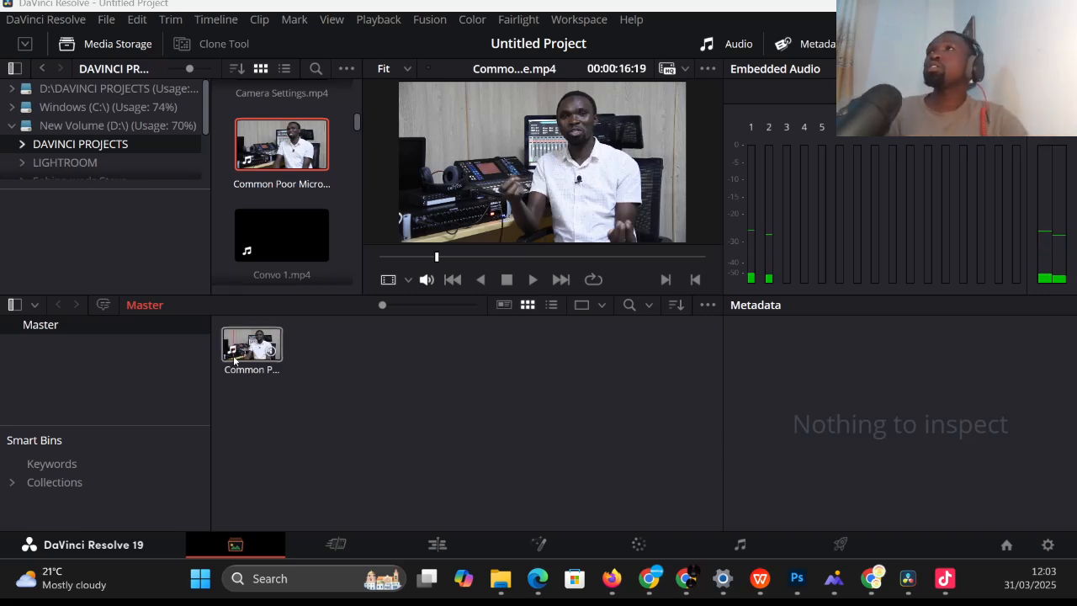
# On the Cut page, place the Common Poor Microphone clip from the media pool on a new timeline
pyautogui.click(336, 547)
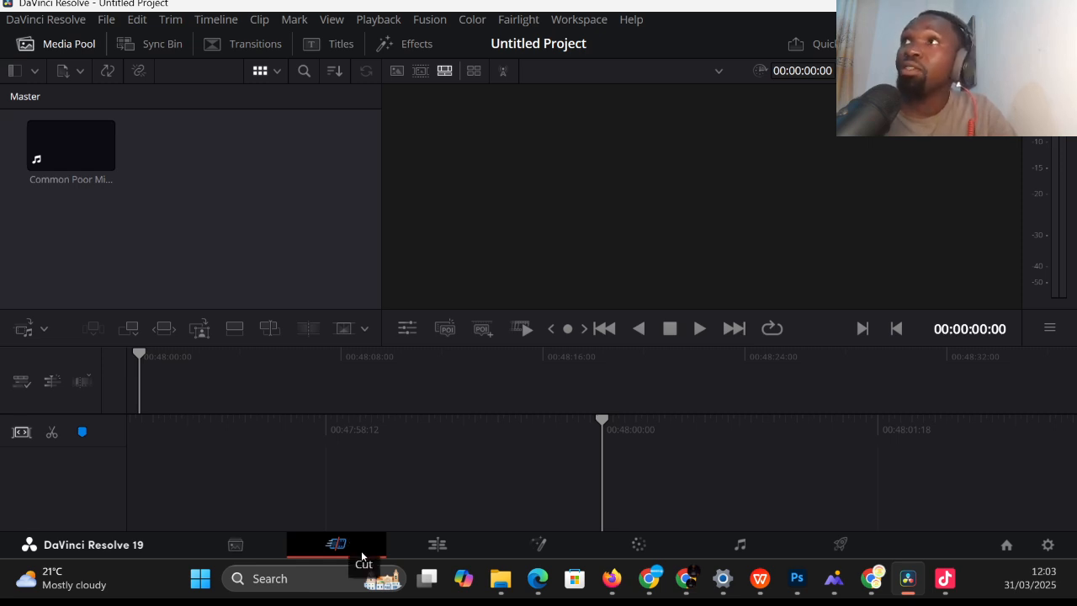
pyautogui.click(235, 548)
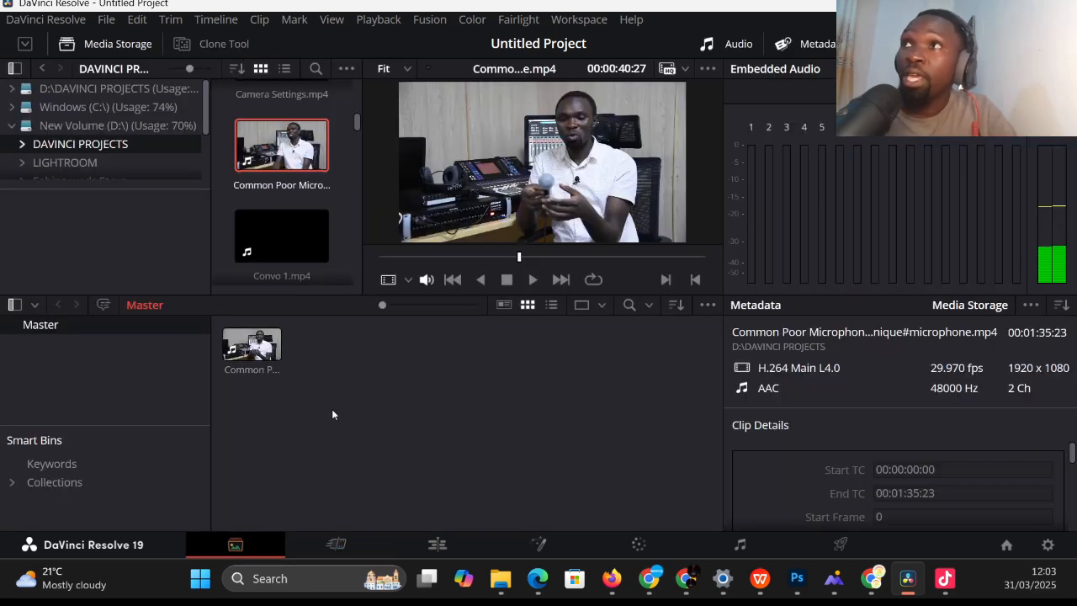
pyautogui.click(336, 542)
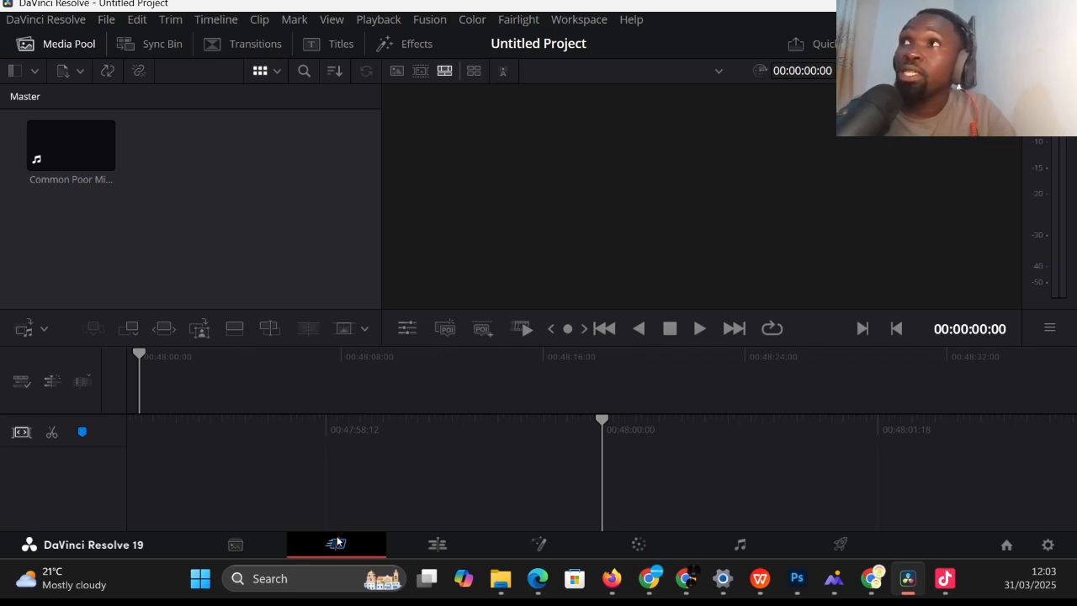
pyautogui.click(76, 158)
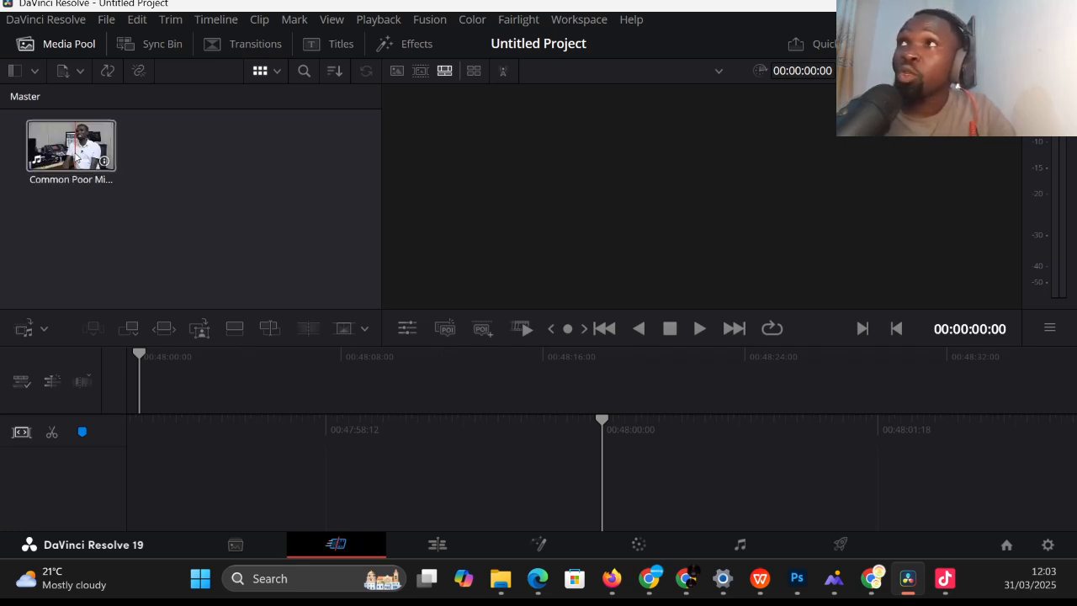
pyautogui.moveTo(75, 157); pyautogui.dragTo(243, 457)
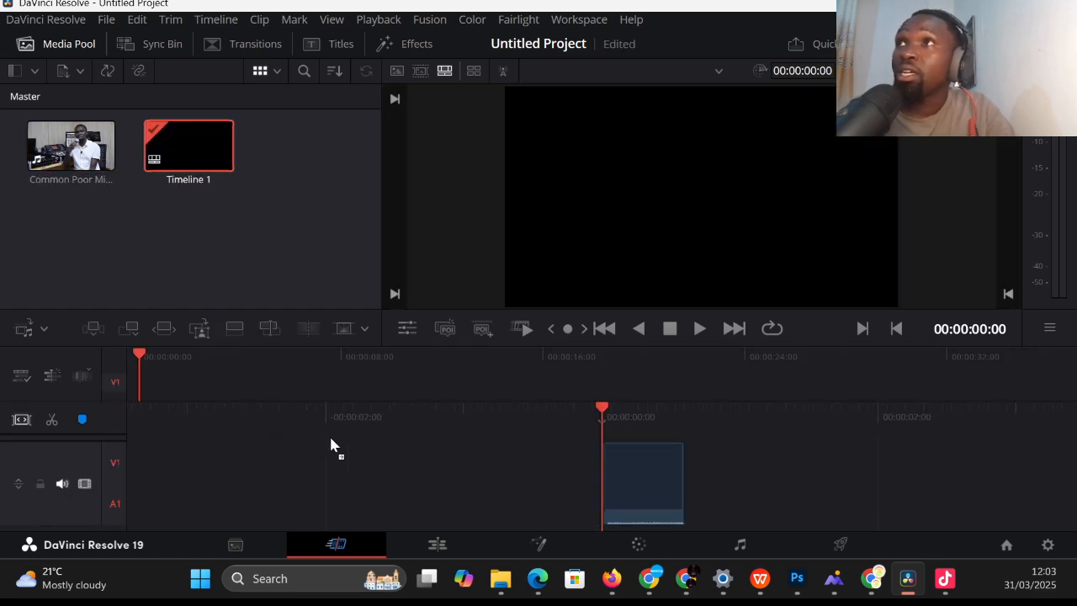
# Play the clip on the timeline from its start and pause at about 6 seconds
pyautogui.click(659, 478)
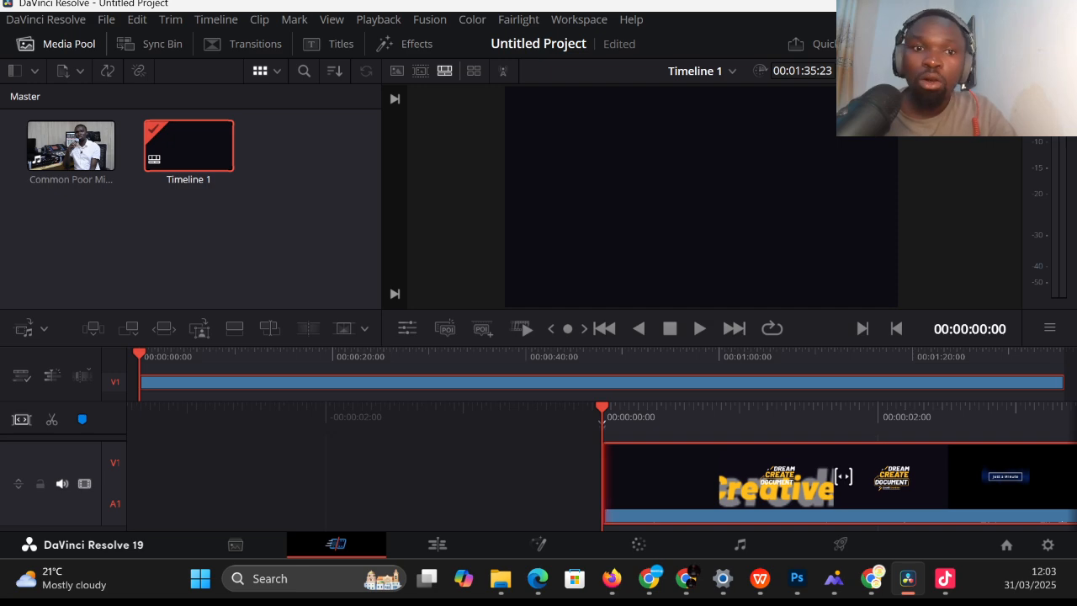
pyautogui.press('space')
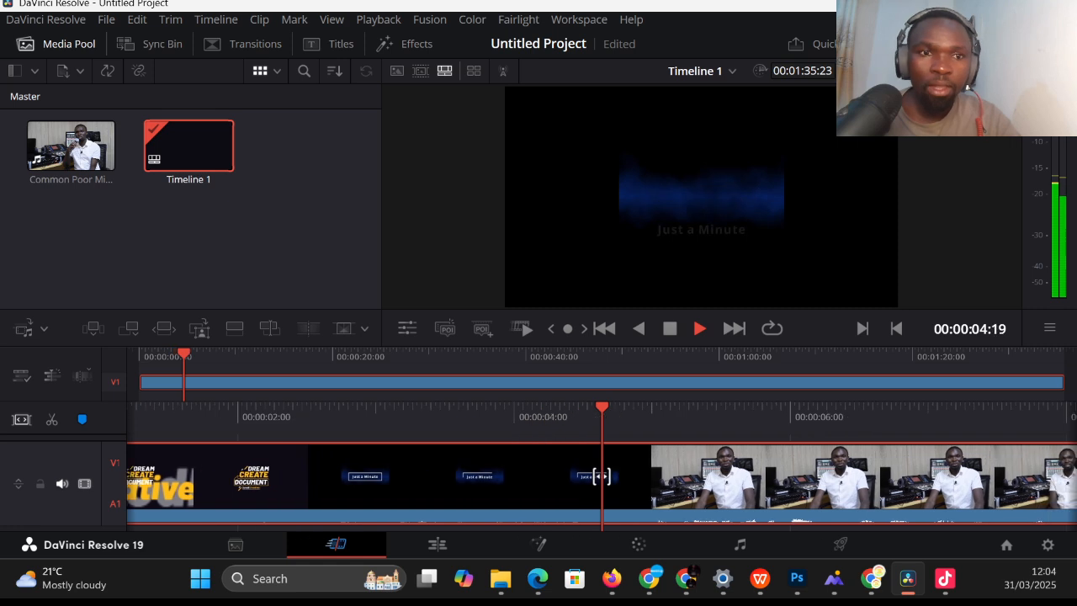
pyautogui.press('space')
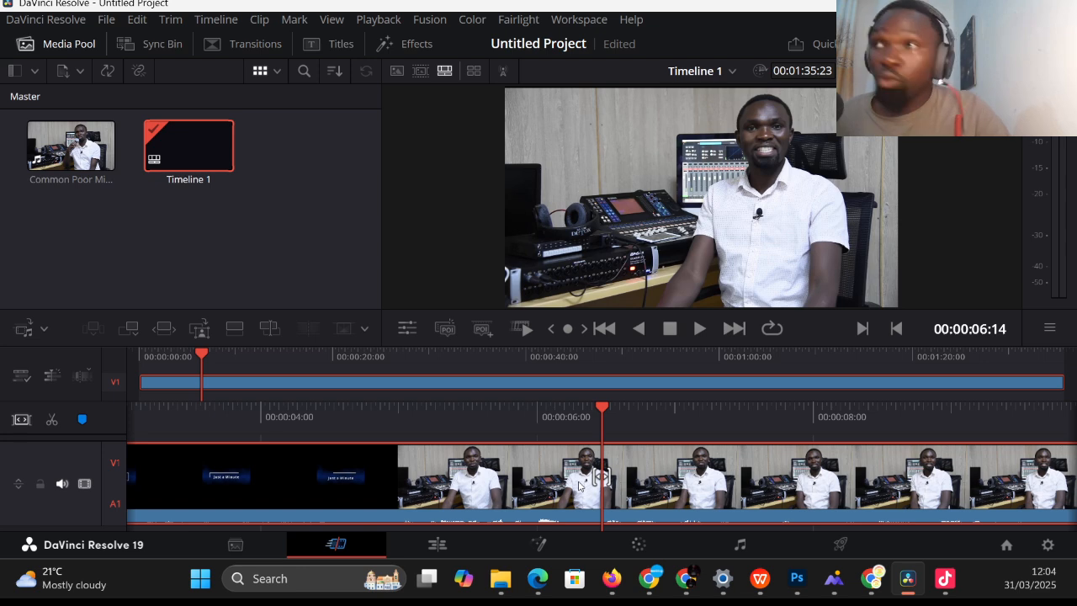
# Split the timeline clip at 00:00:06:14 and select the resulting parts in turn
pyautogui.hotkey('ctrl', 'b')
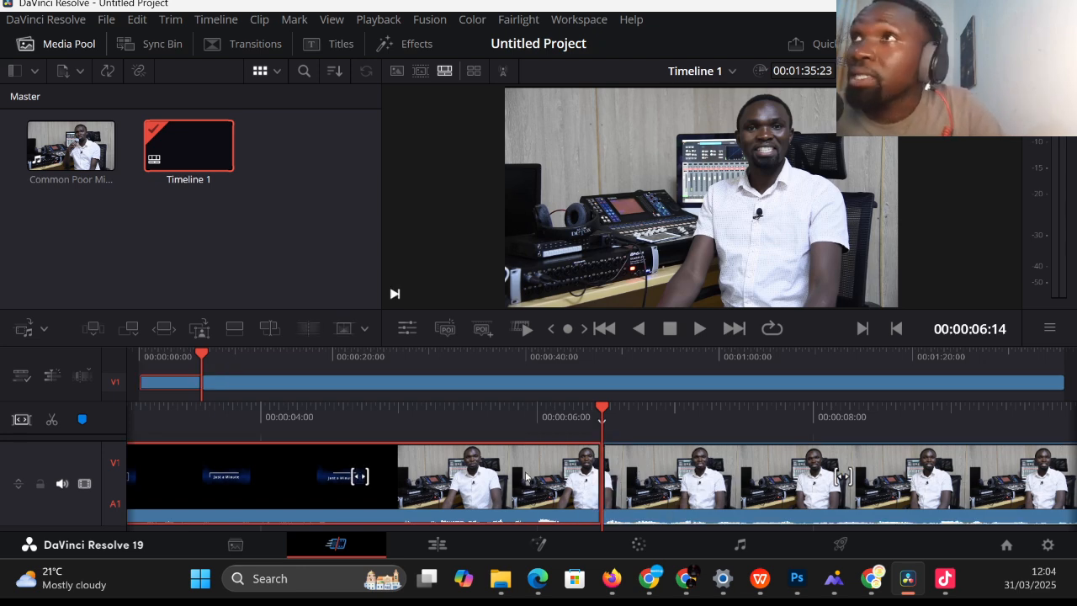
pyautogui.click(729, 512)
pyautogui.click(520, 493)
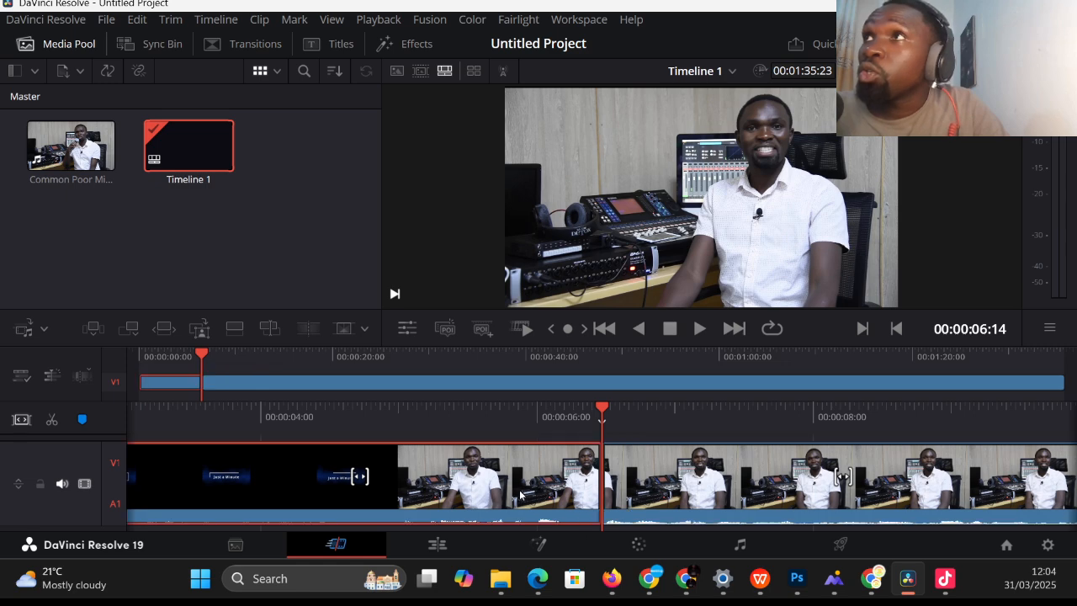
pyautogui.click(748, 493)
pyautogui.click(543, 495)
pyautogui.click(744, 490)
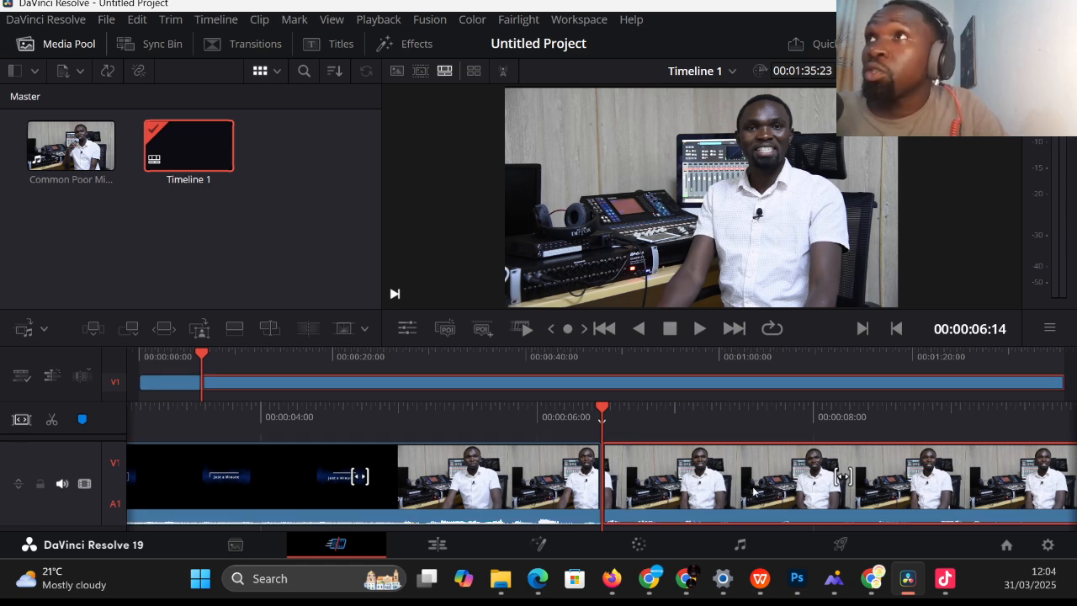
pyautogui.hotkey('ctrl', 'z')
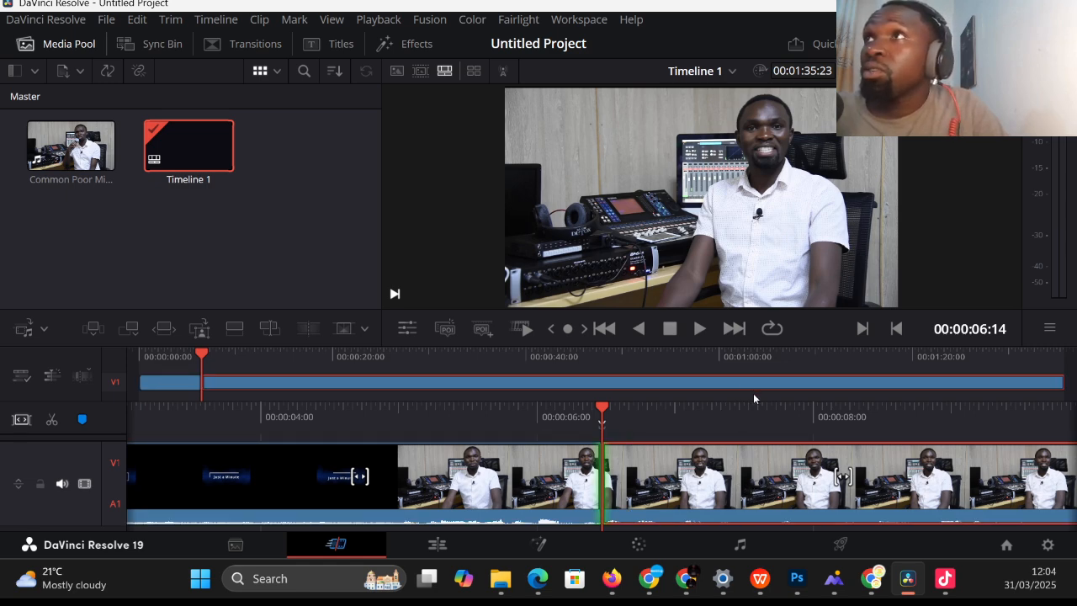
# Play on to 00:00:07:16, split the clip there as well, and select the short section between the two cuts
pyautogui.press('space')
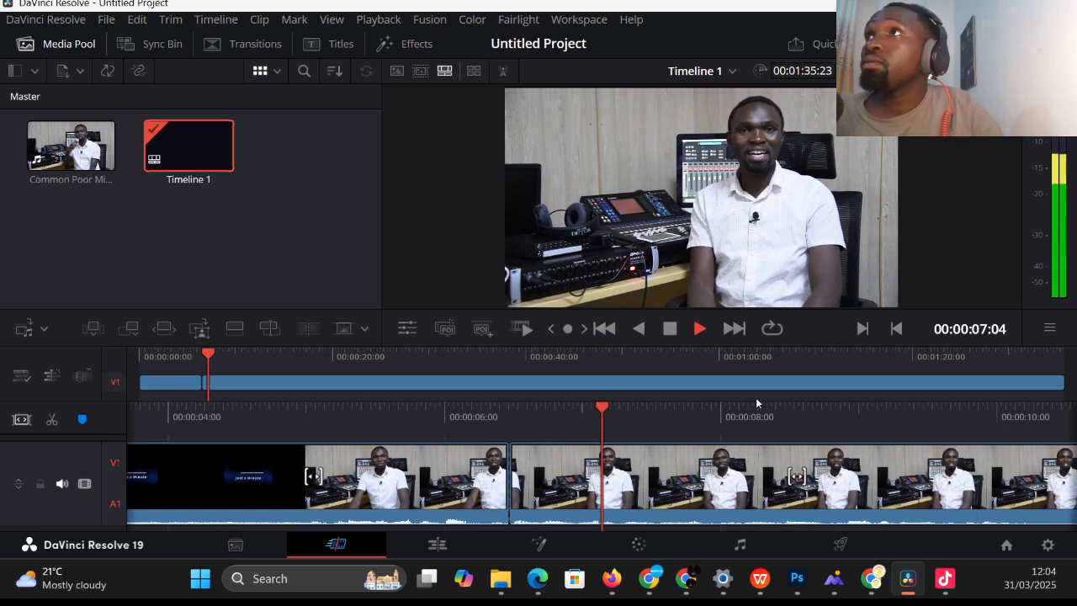
pyautogui.press('space')
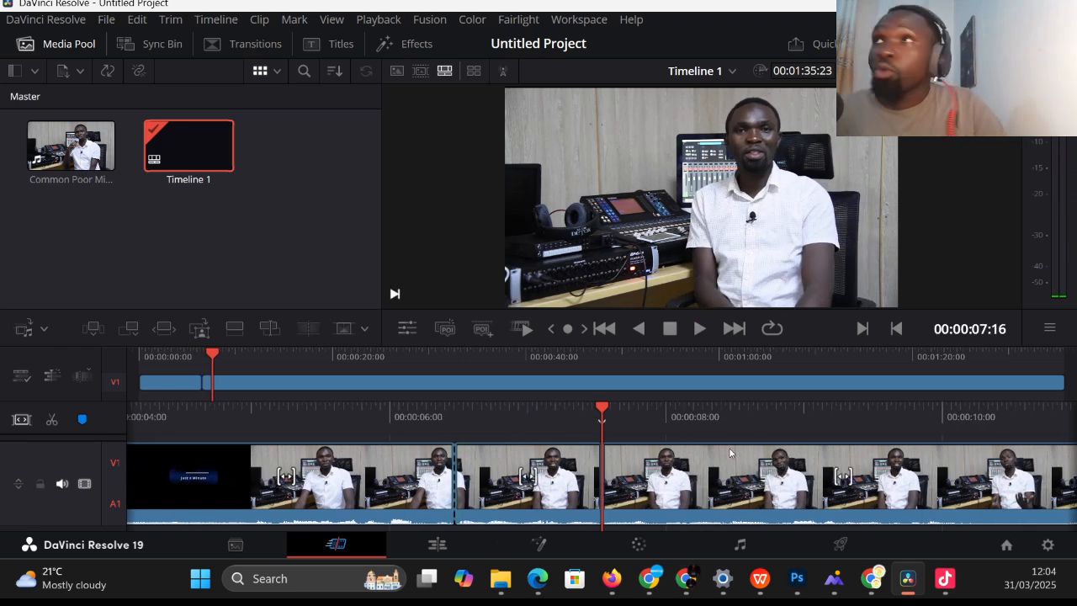
pyautogui.click(556, 495)
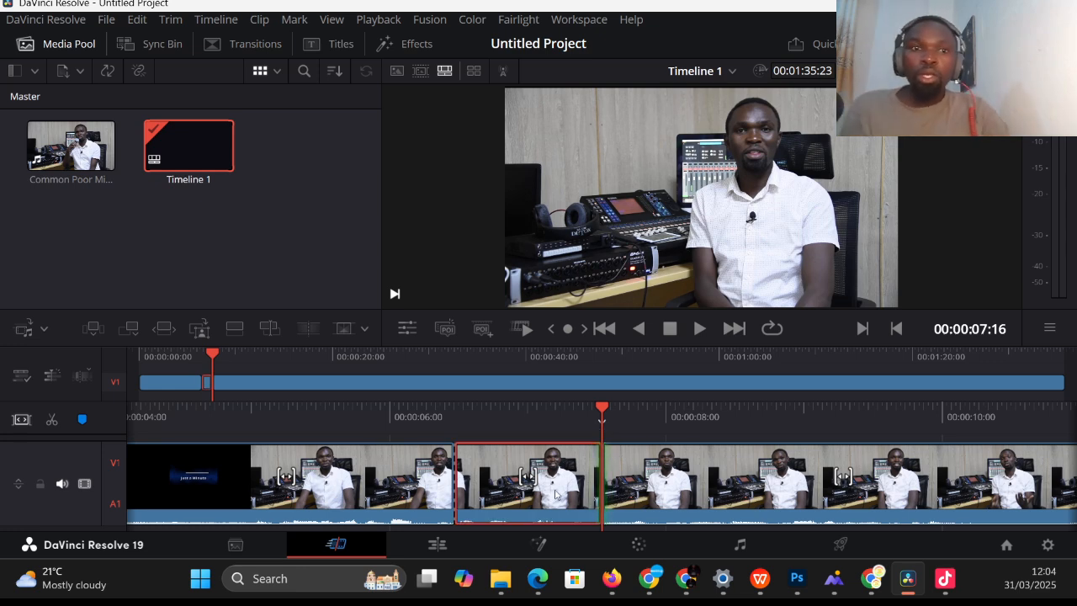
pyautogui.press('v')
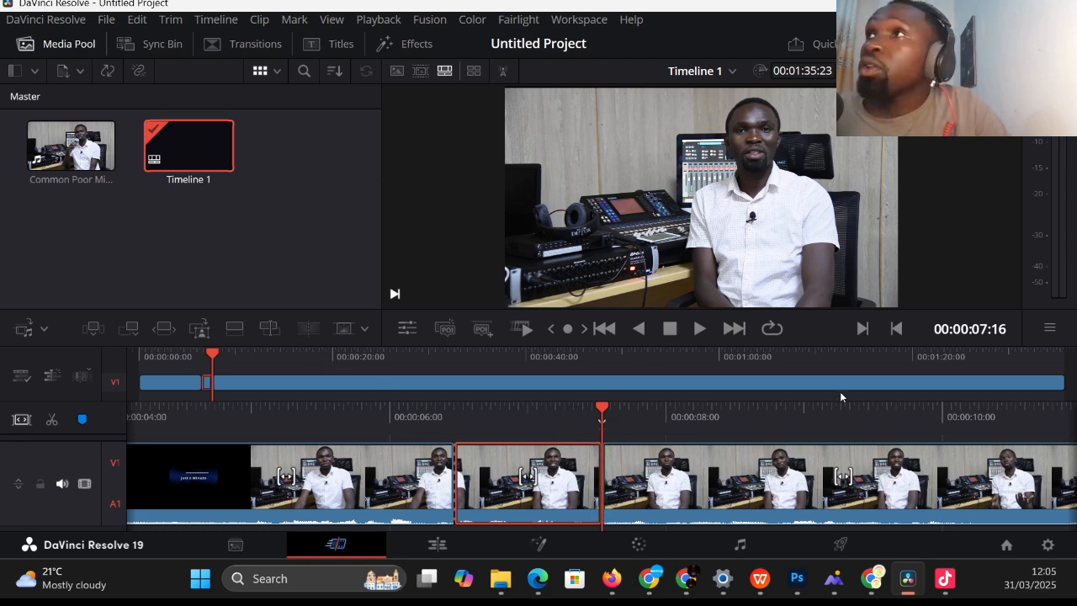
# Switch from the Cut page to the Edit page and zoom in on the timeline until the clip sections are distinguishable
pyautogui.click(438, 546)
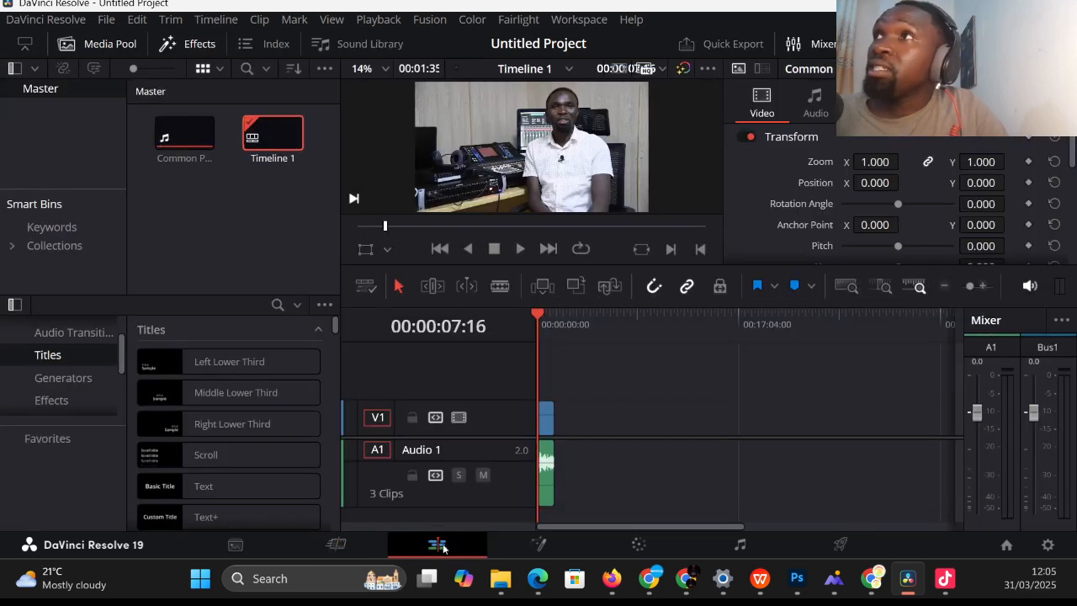
pyautogui.click(346, 549)
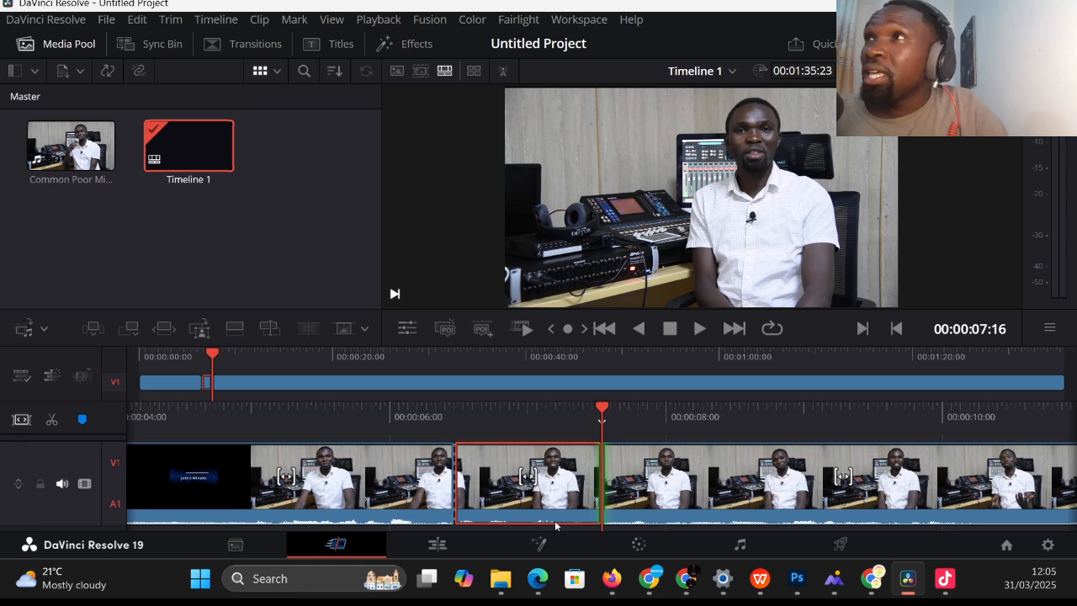
pyautogui.click(437, 545)
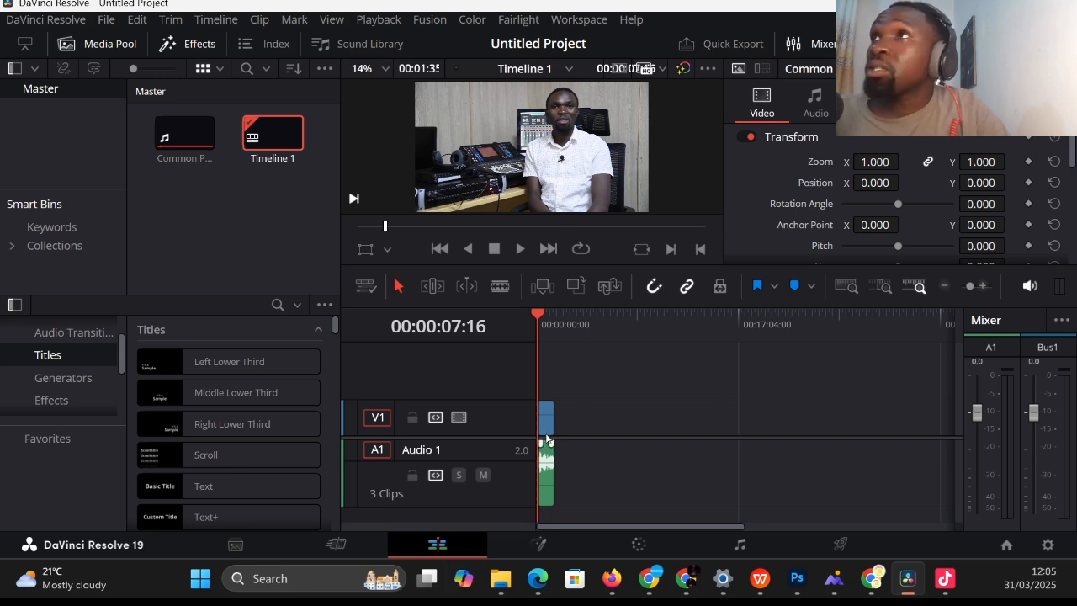
pyautogui.click(982, 287)
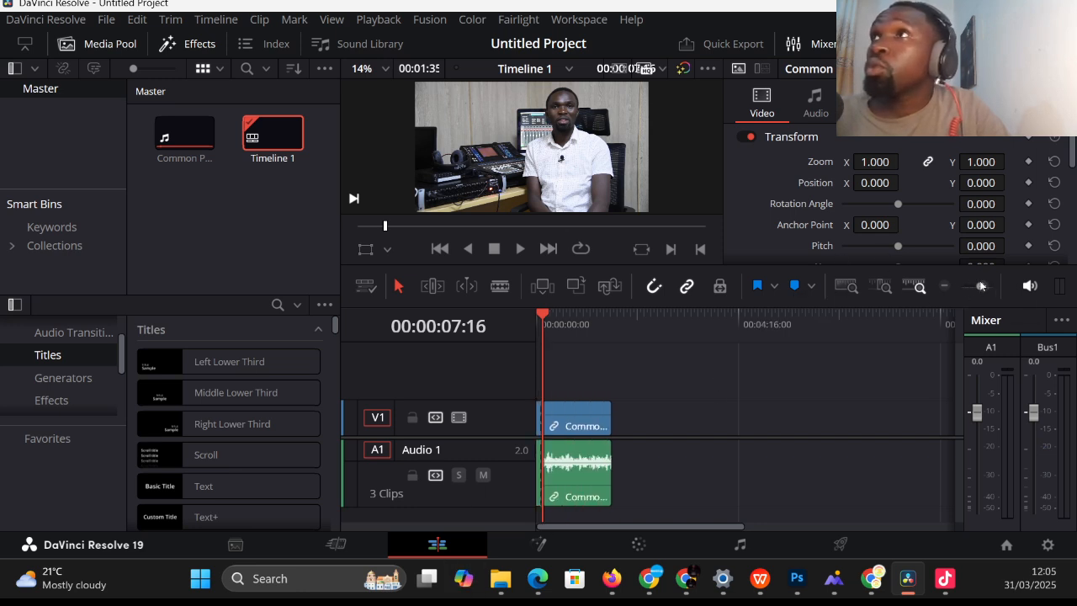
pyautogui.click(981, 287)
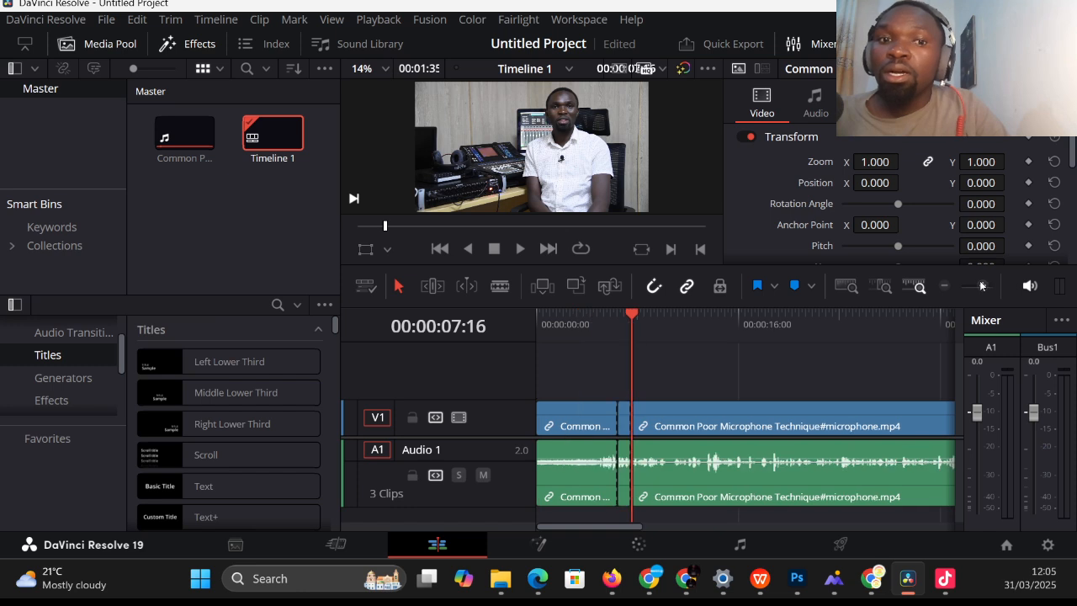
# Play the timeline from 00:00:12:12 to 00:00:14:16 and split the clip at that point
pyautogui.click(692, 315)
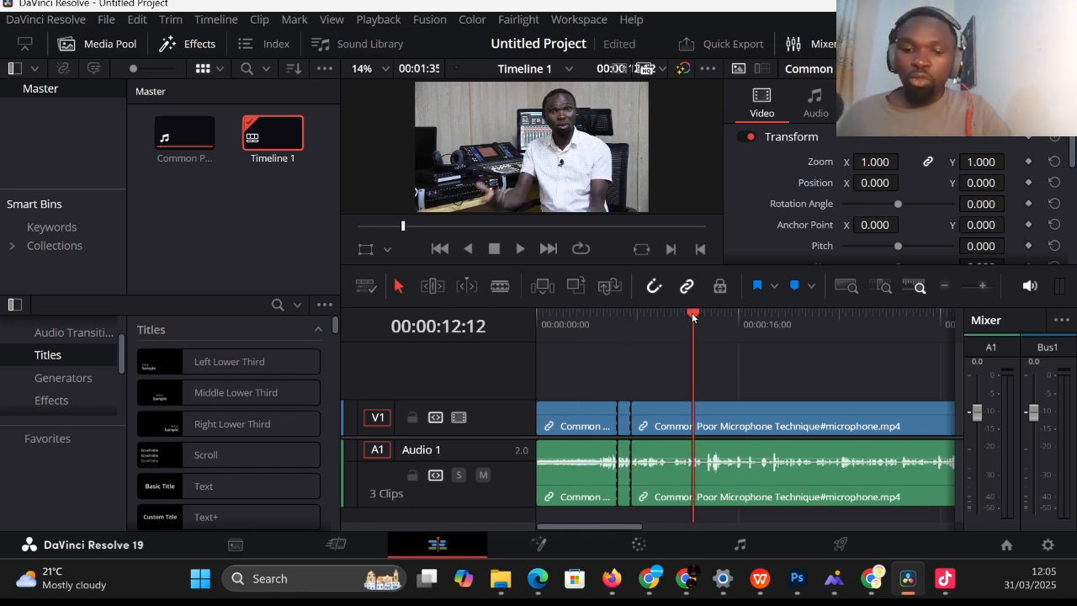
pyautogui.press('space')
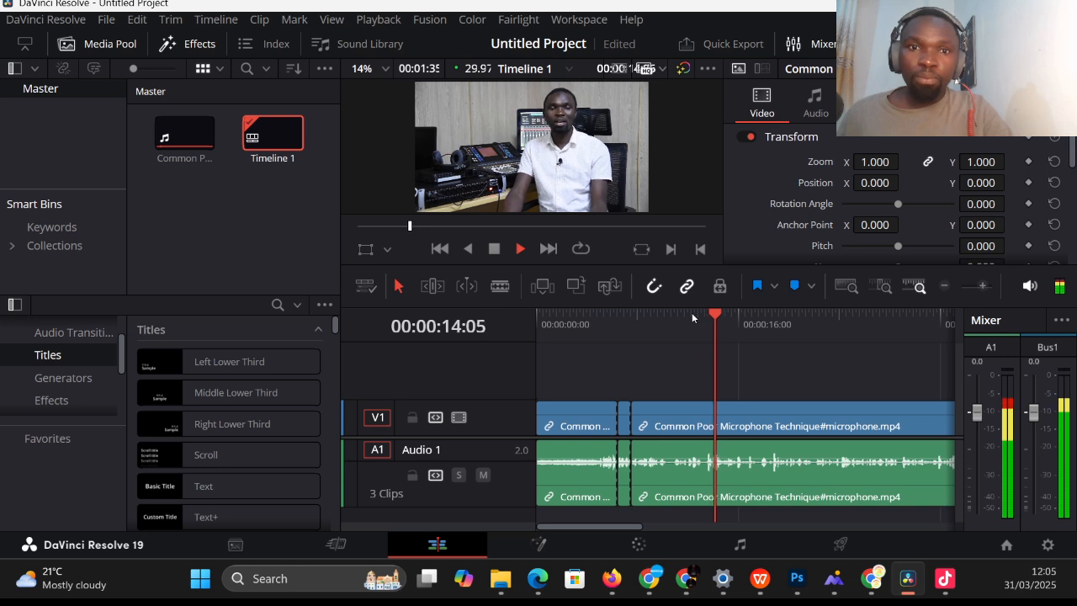
pyautogui.press('space')
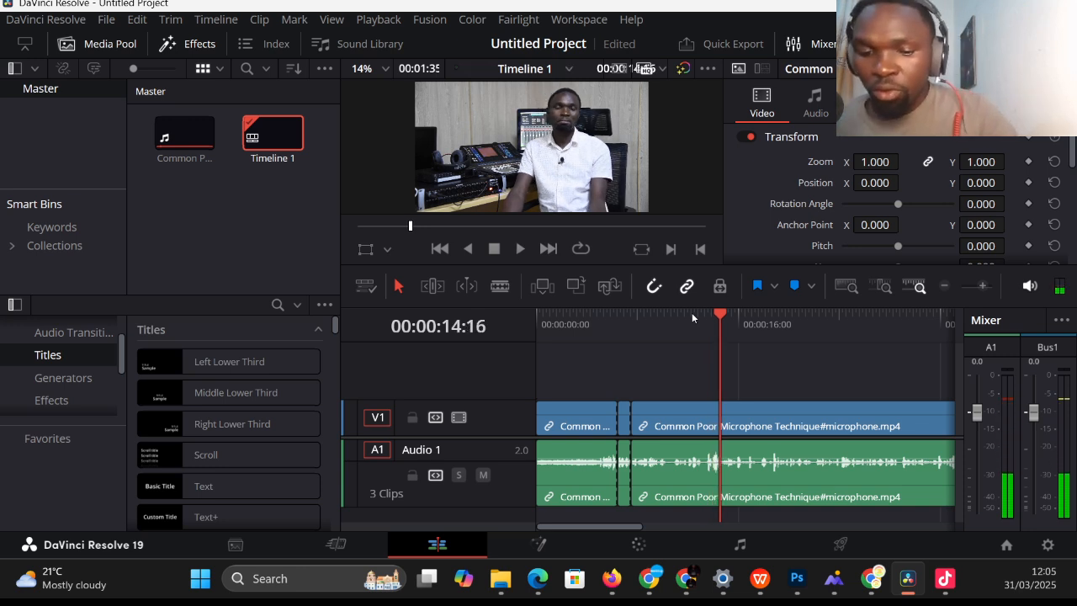
pyautogui.hotkey('ctrl', 'b')
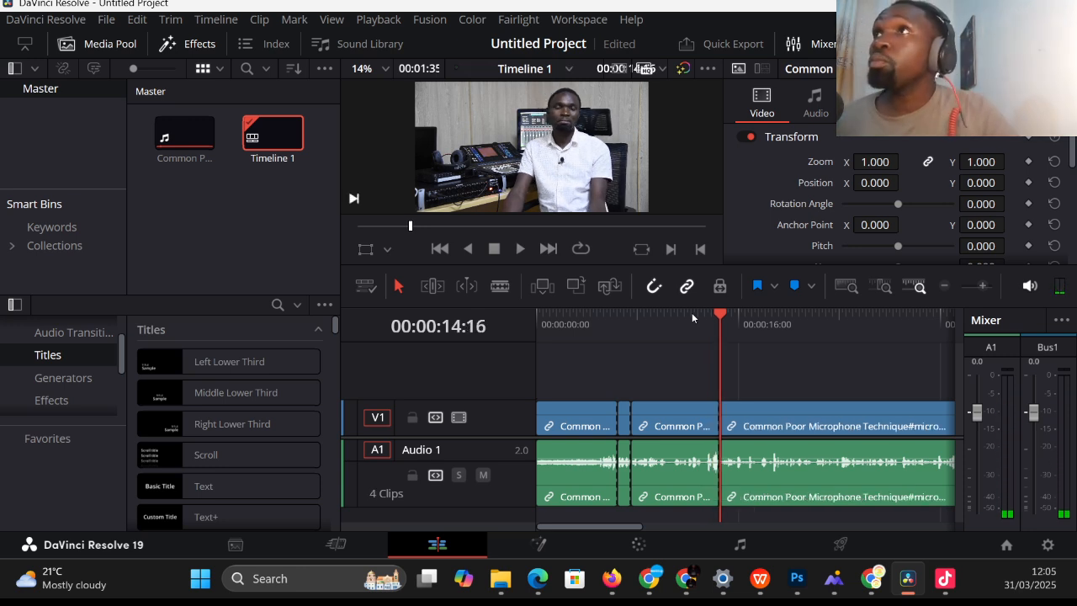
# Cut the last clip section once more with the Blade tool beyond the playhead, and delete the section between the playhead and this cut
pyautogui.click(500, 286)
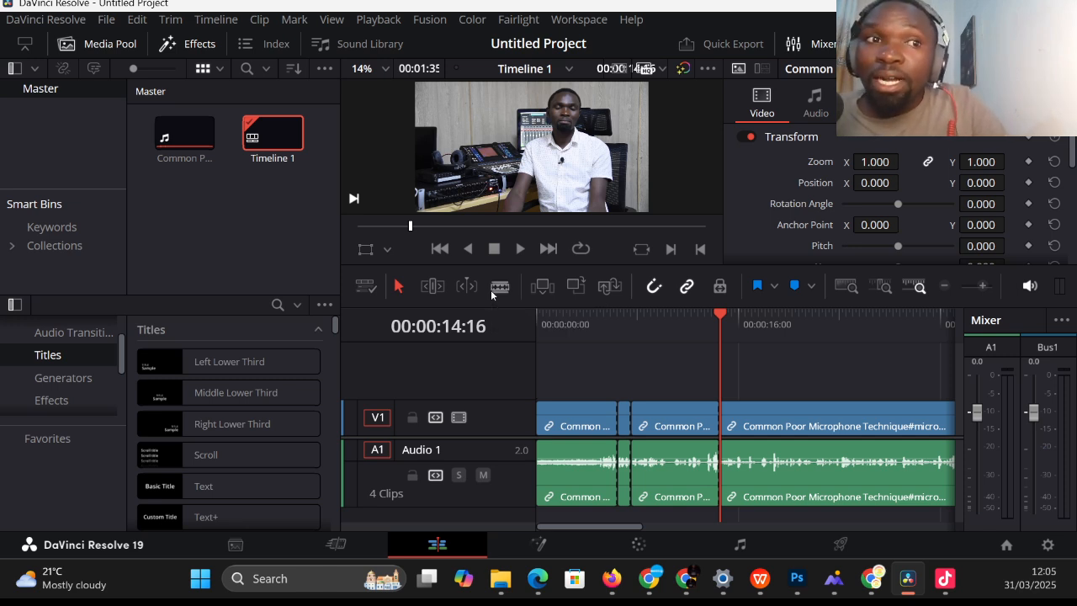
pyautogui.click(821, 418)
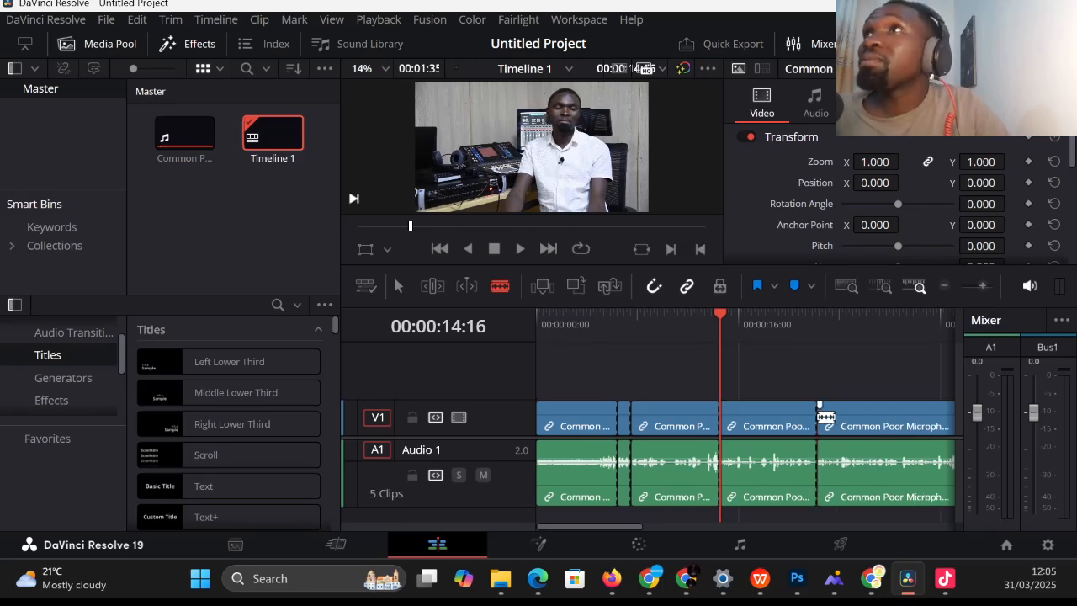
pyautogui.click(396, 287)
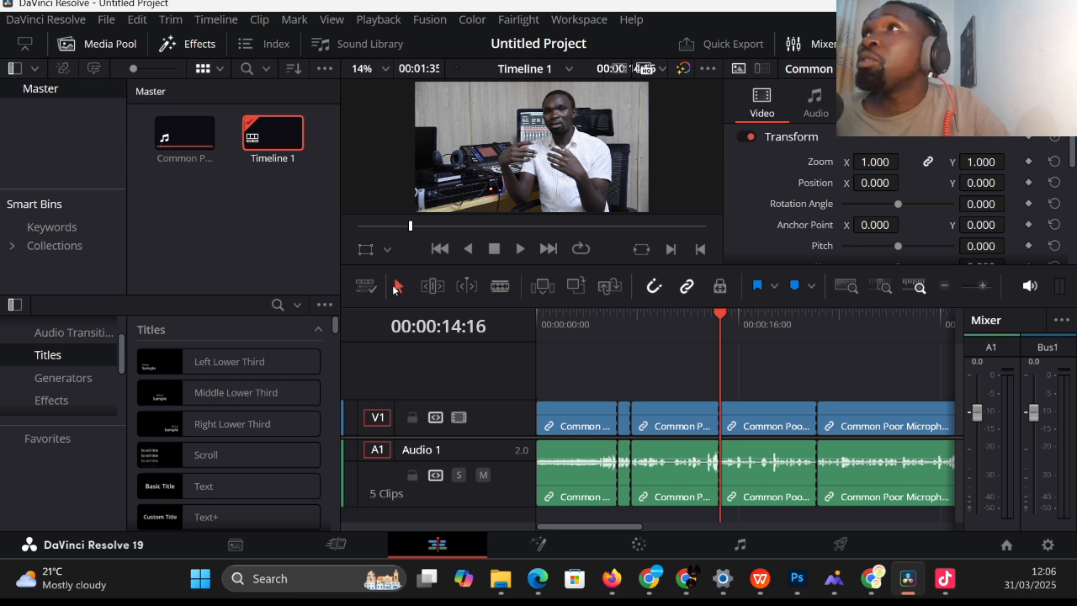
pyautogui.click(773, 426)
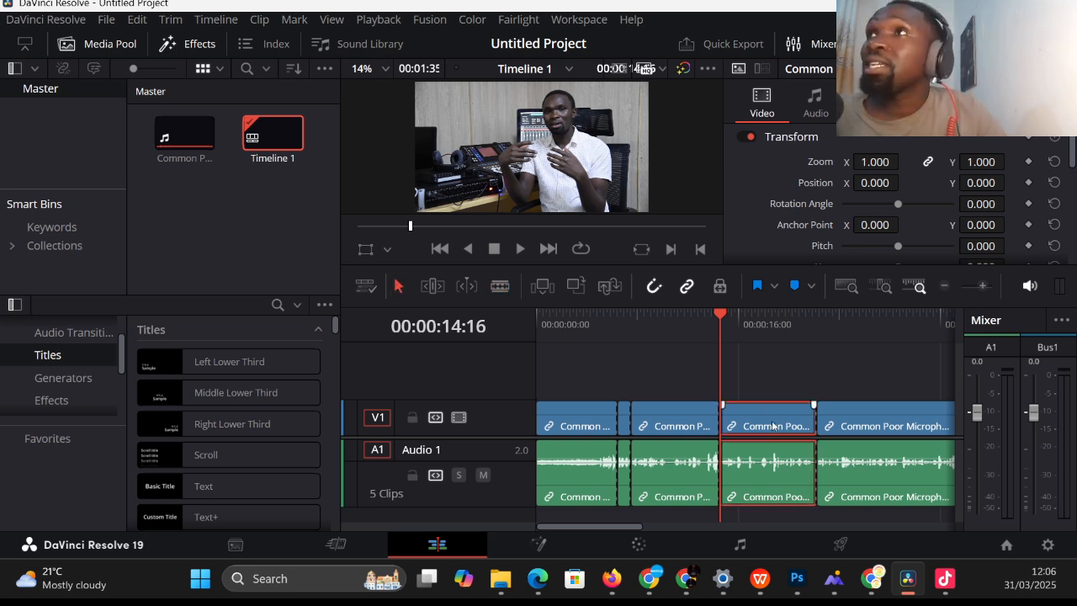
pyautogui.press('BackSpace')
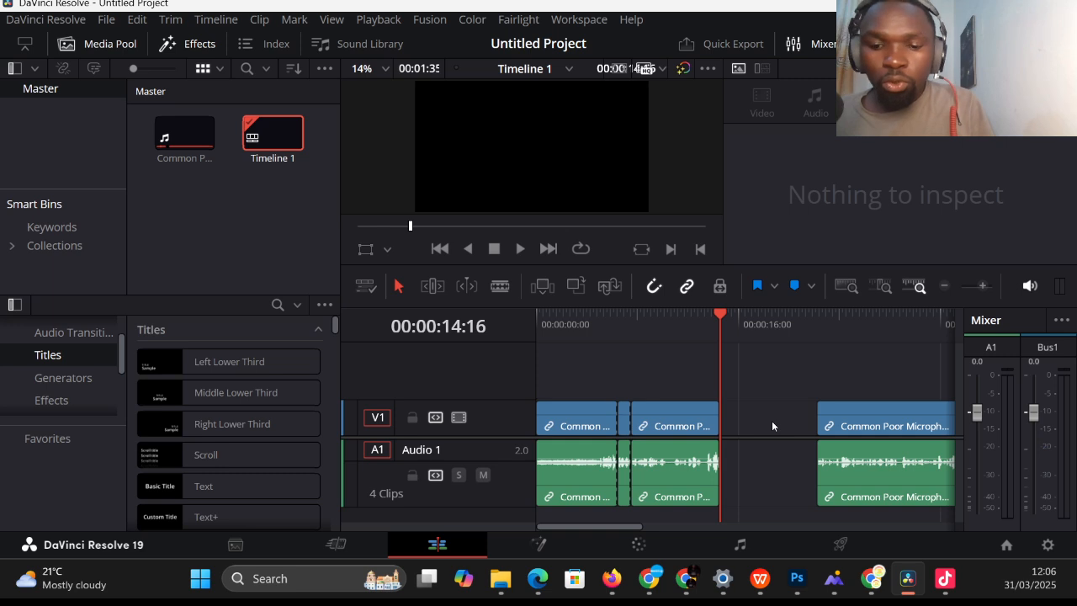
# Undo the section deletion and all the cuts made in the timeline clip
pyautogui.hotkey('ctrl', 'z')
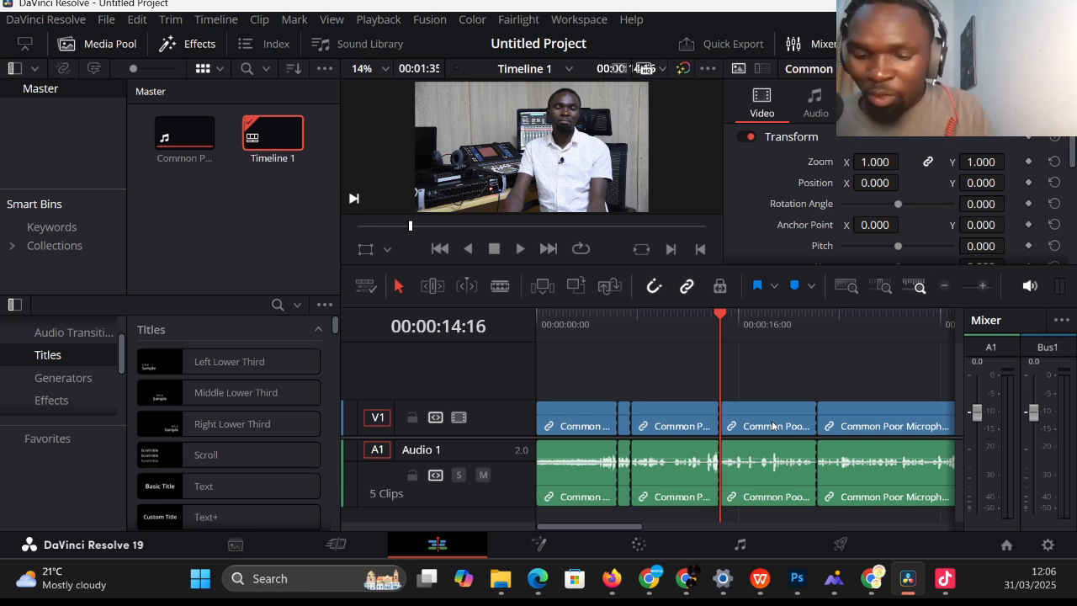
pyautogui.hotkey('ctrl', 'z')
pyautogui.hotkey('ctrl', 'z')
pyautogui.hotkey('ctrl', 'z')
pyautogui.hotkey('ctrl', 'z')
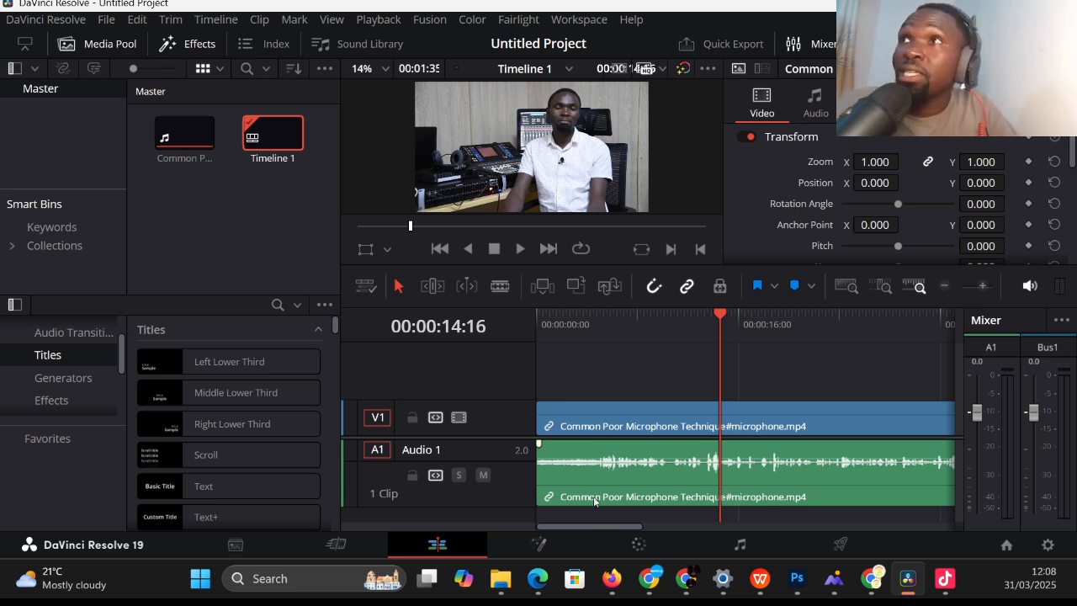
# Open the clip on the Fusion page and bring its MediaIn1 node into view in the node graph
pyautogui.click(553, 547)
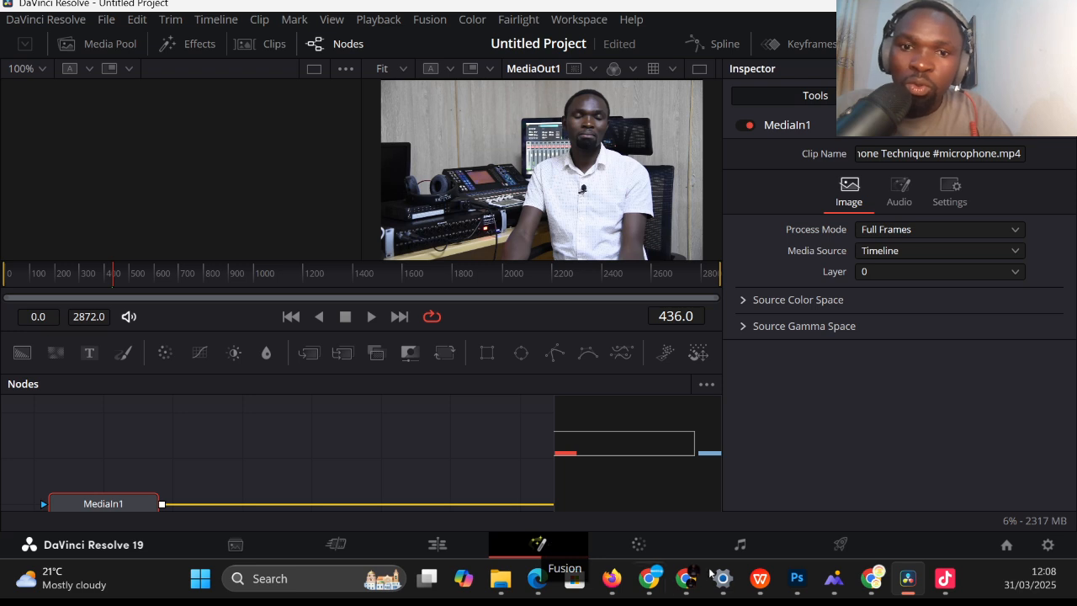
pyautogui.click(621, 457)
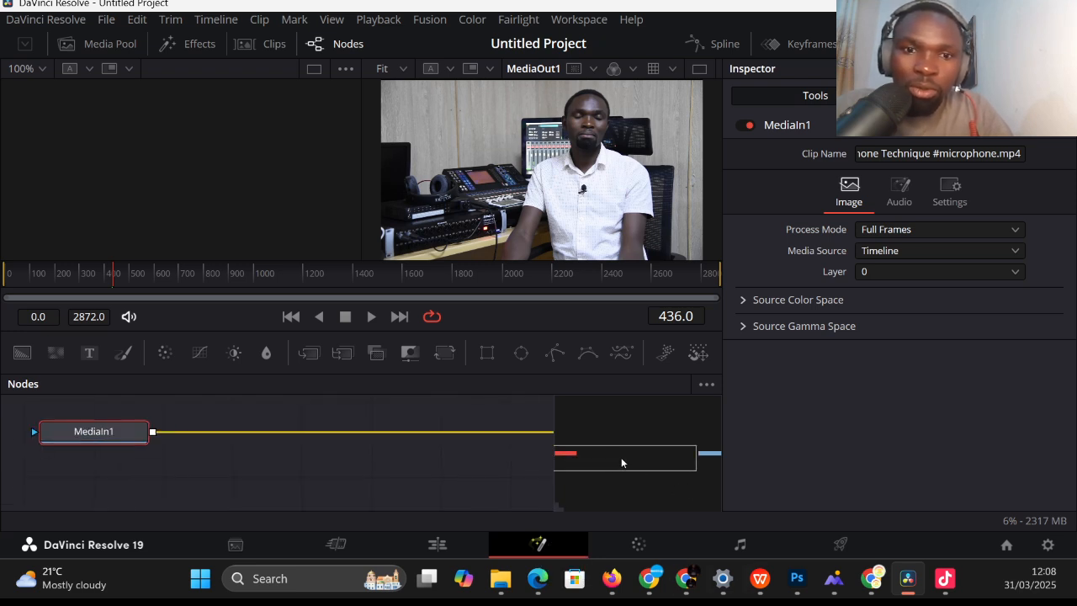
pyautogui.moveTo(621, 457)
pyautogui.mouseDown()
pyautogui.moveTo(644, 453)
pyautogui.moveTo(625, 450)
pyautogui.mouseUp()
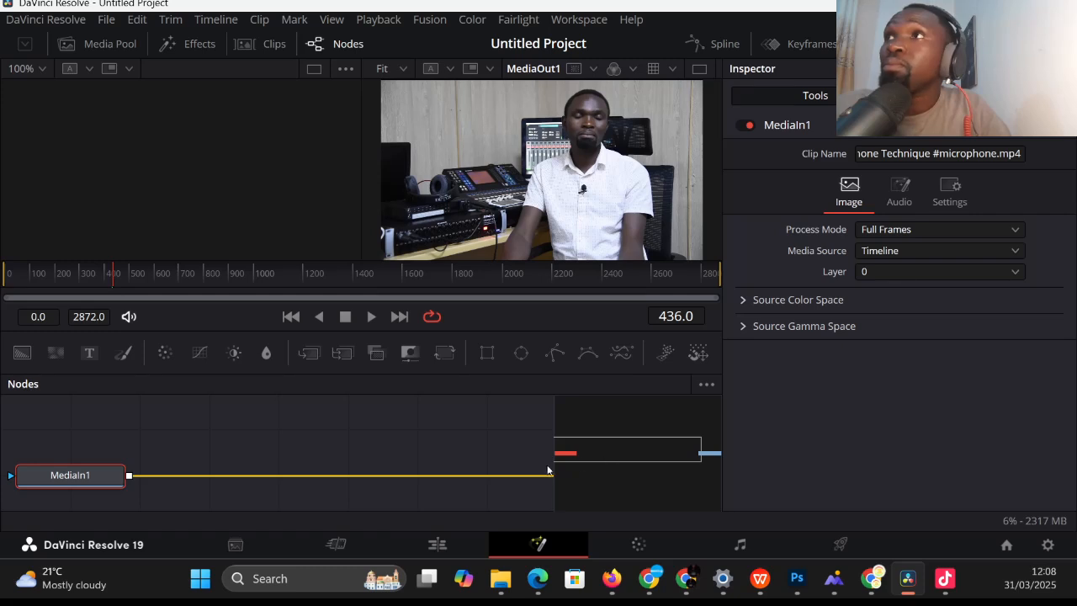
# Browse the tool categories available for the node graph and add a Blur node from the Blur category
pyautogui.rightClick(290, 422)
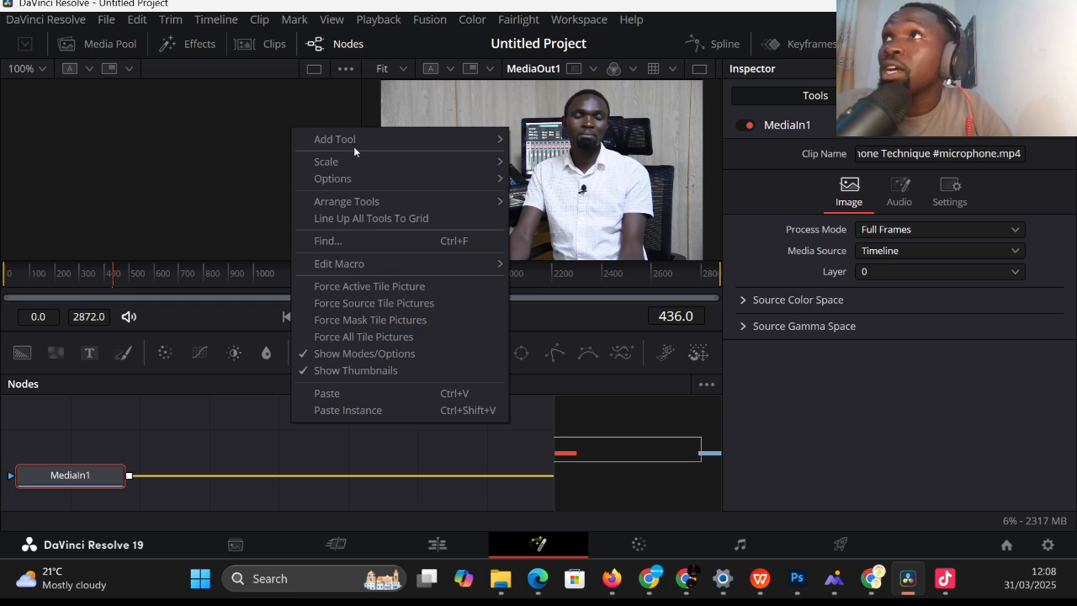
pyautogui.moveTo(369, 134)
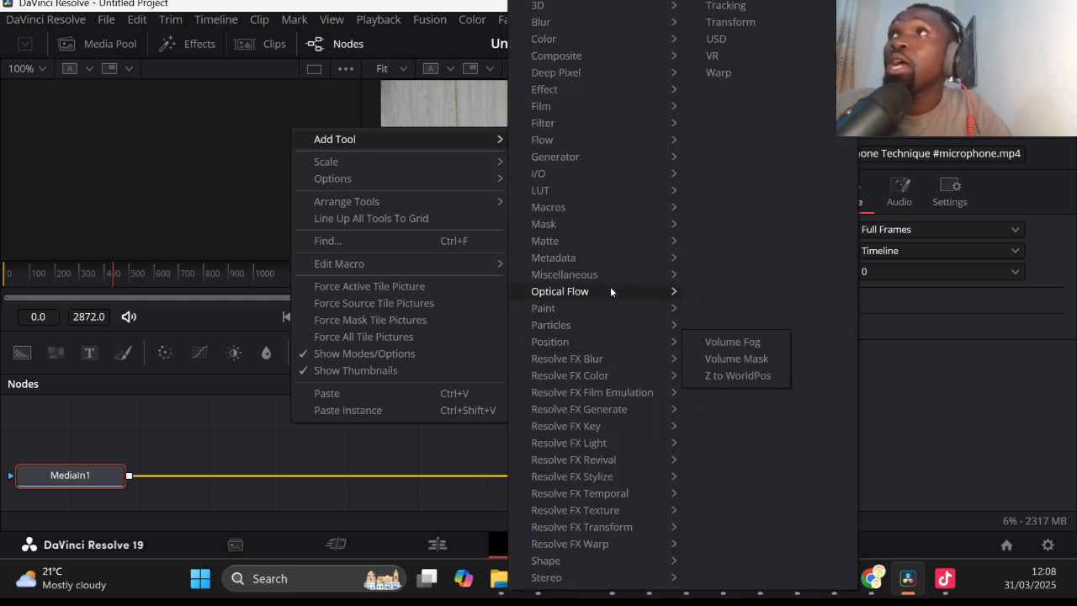
pyautogui.moveTo(597, 128)
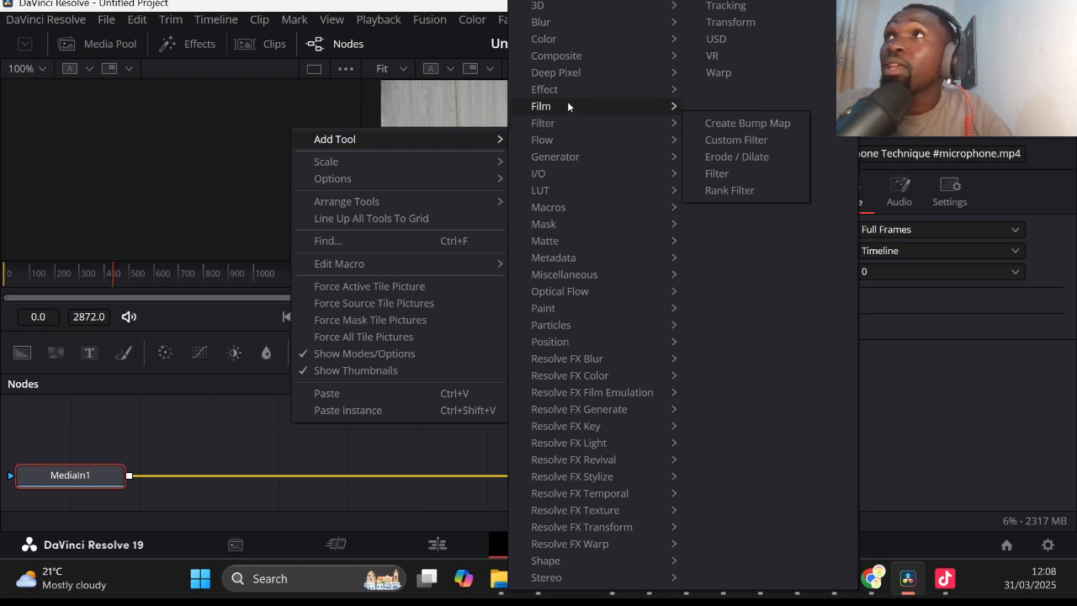
pyautogui.moveTo(565, 93)
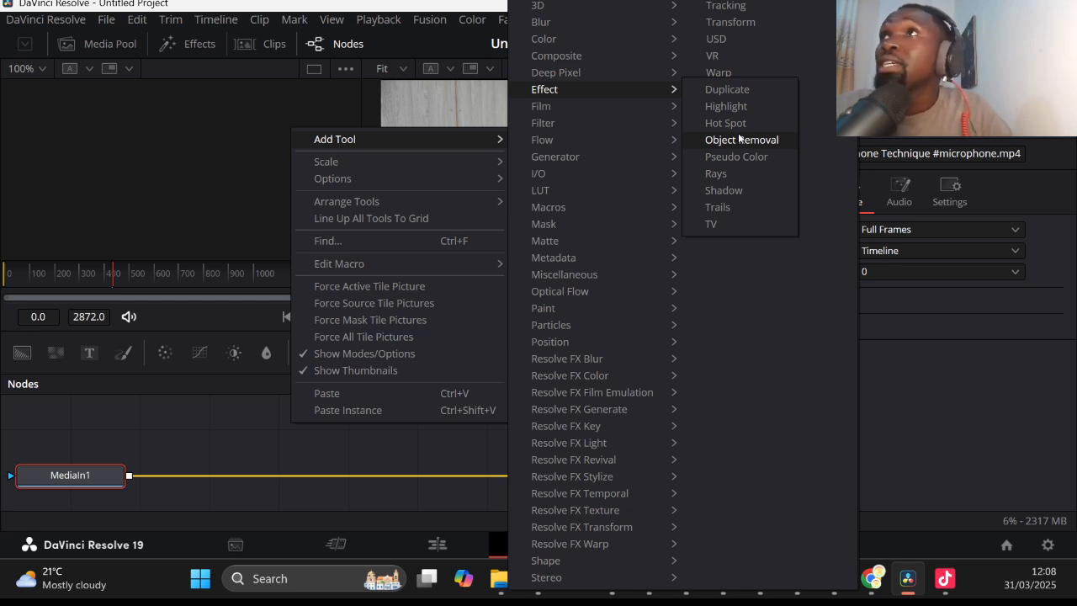
pyautogui.moveTo(390, 208)
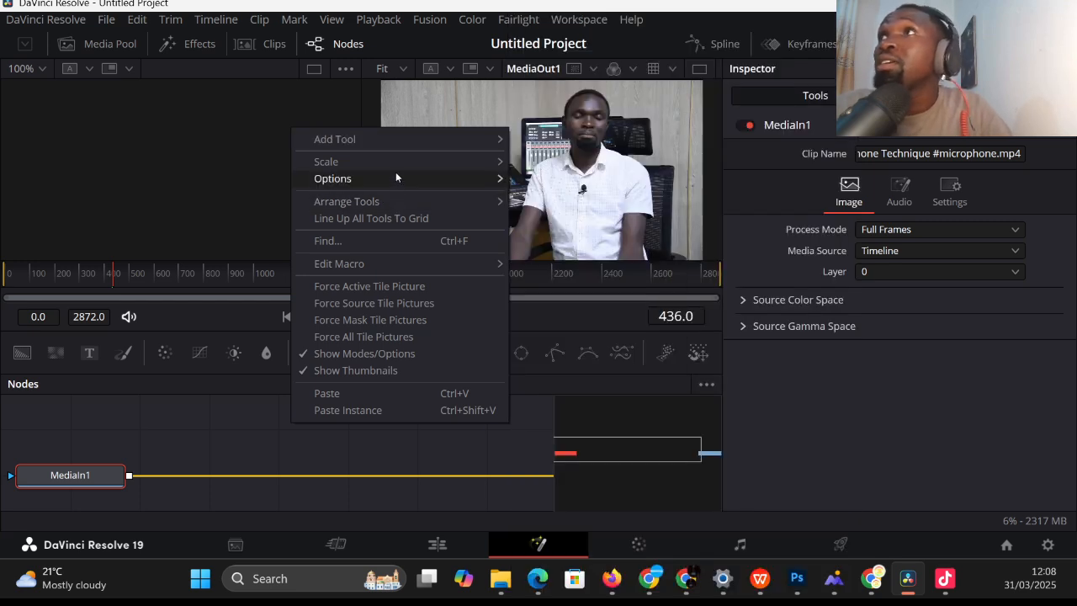
pyautogui.moveTo(407, 137)
pyautogui.moveTo(572, 255)
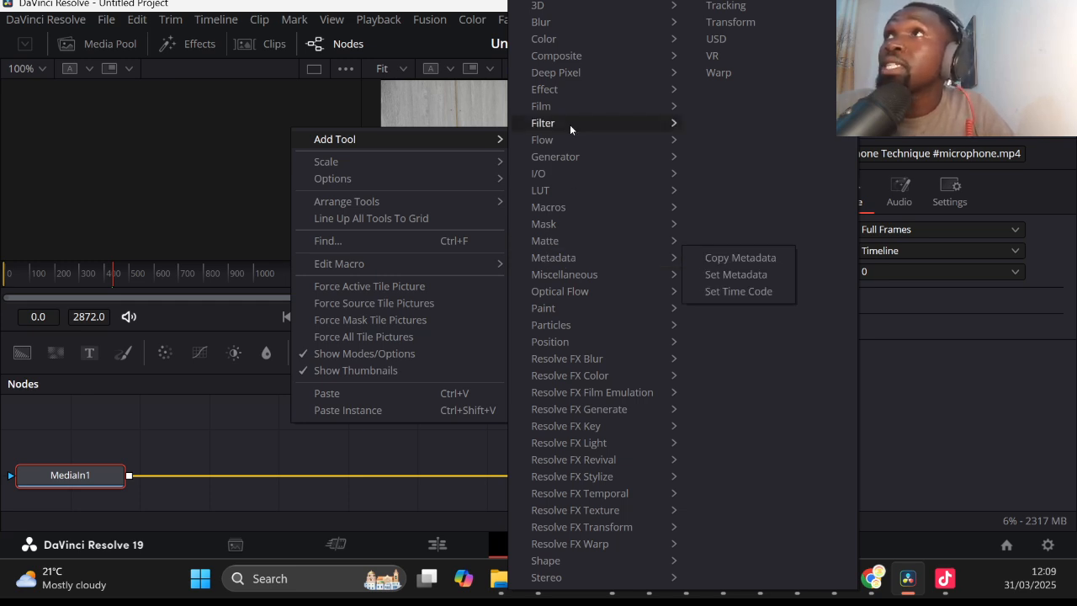
pyautogui.moveTo(581, 27)
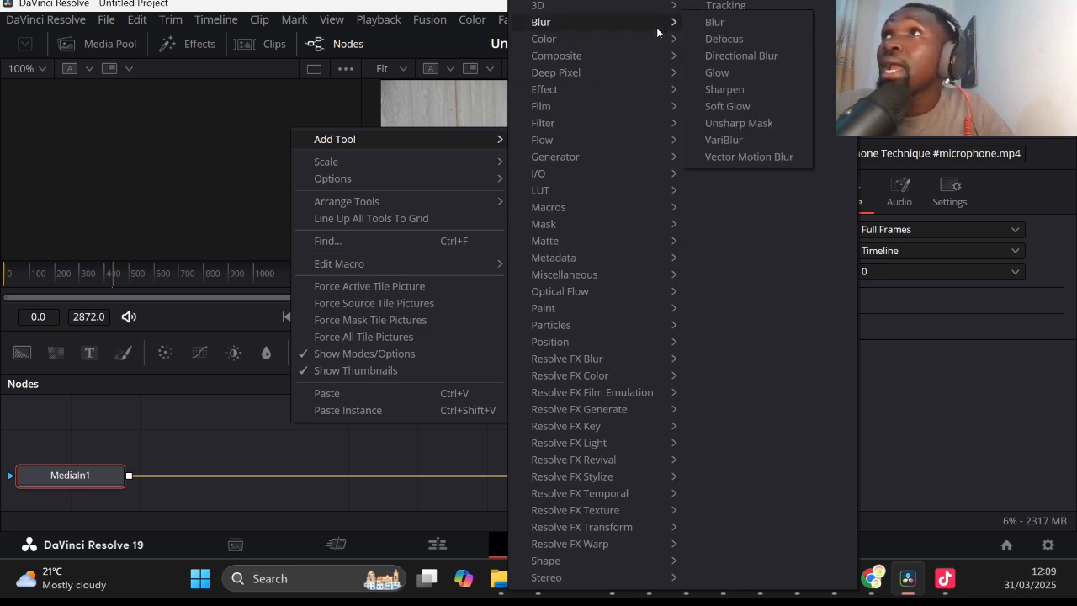
pyautogui.click(715, 23)
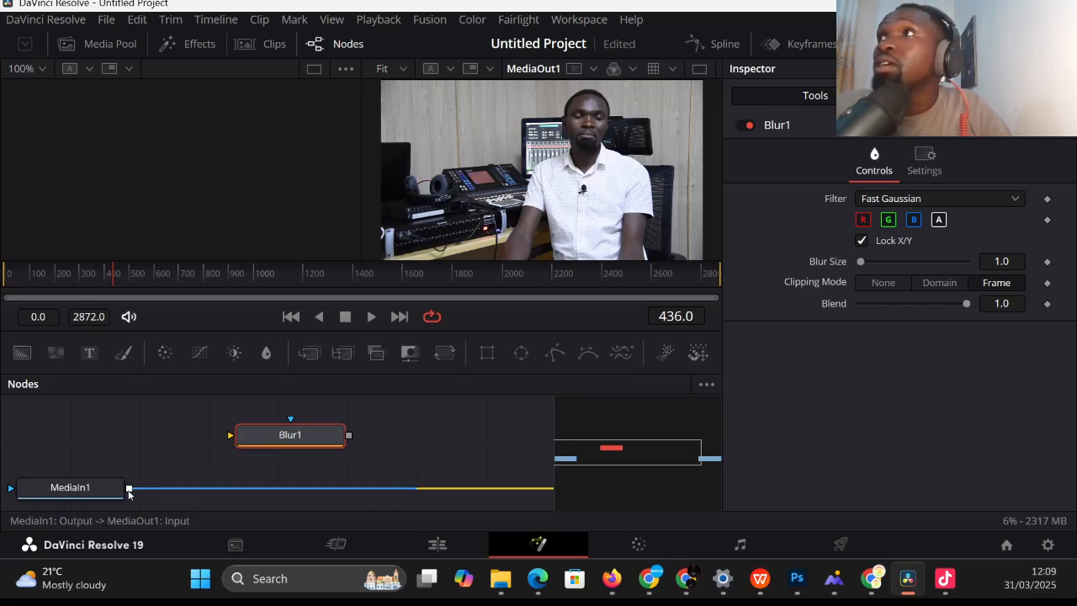
# Remove the direct connection between MediaIn1 and MediaOut1 in the node graph
pyautogui.click(156, 478)
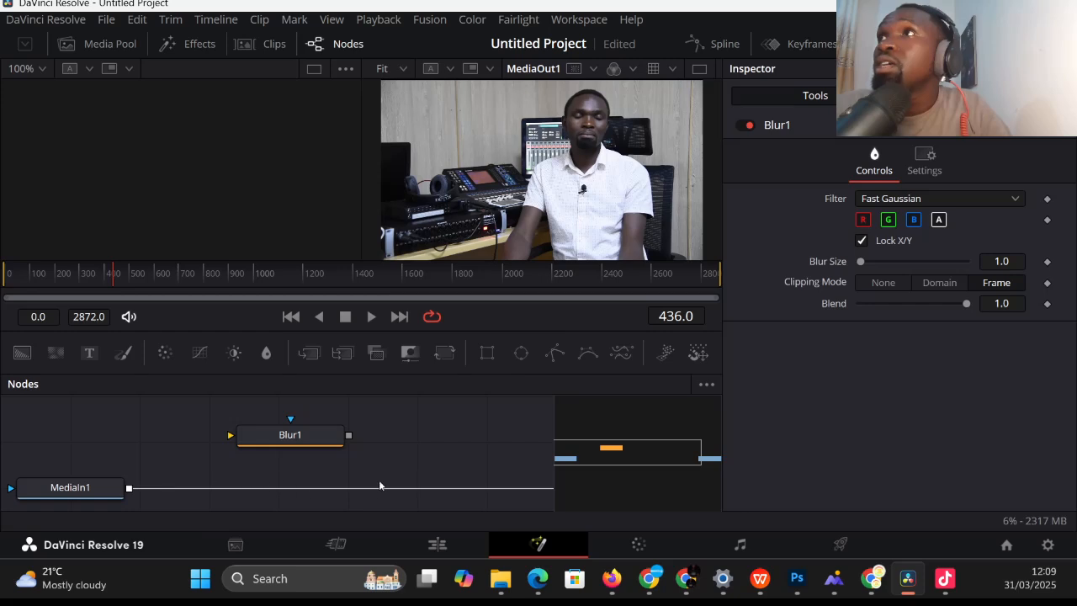
pyautogui.moveTo(572, 455); pyautogui.dragTo(678, 459)
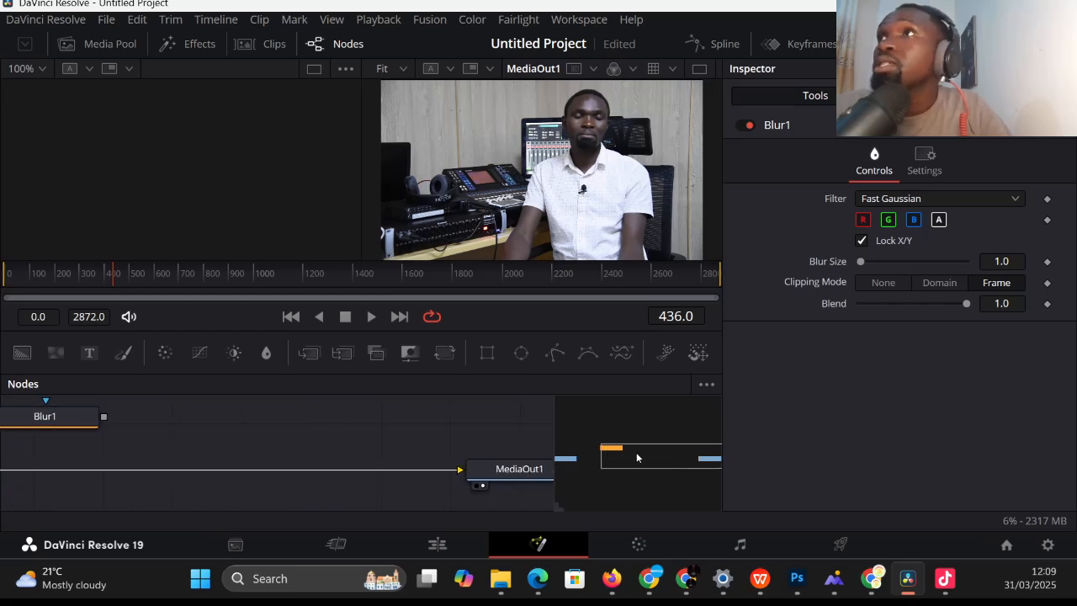
pyautogui.click(457, 472)
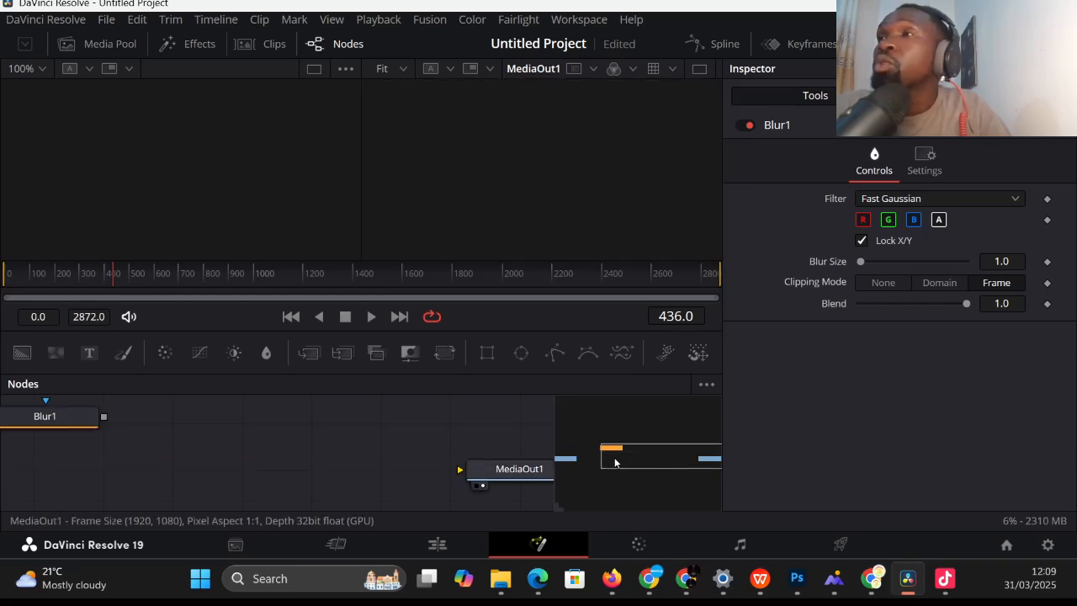
# Connect MediaIn1's output to Blur1's input and Blur1's output to MediaOut1's input
pyautogui.moveTo(638, 454); pyautogui.dragTo(613, 460)
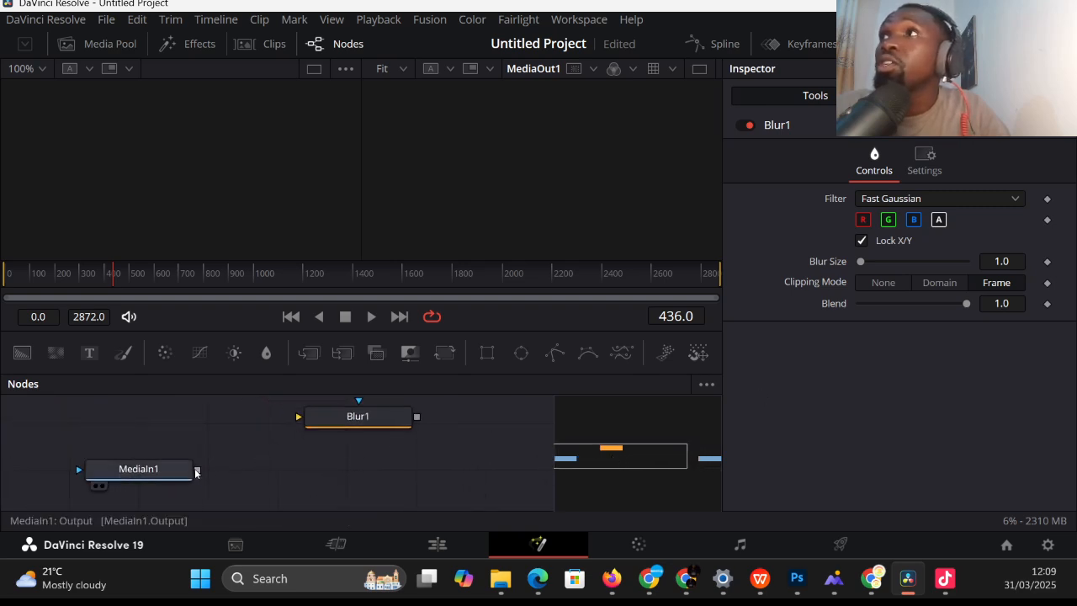
pyautogui.moveTo(198, 469); pyautogui.dragTo(298, 420)
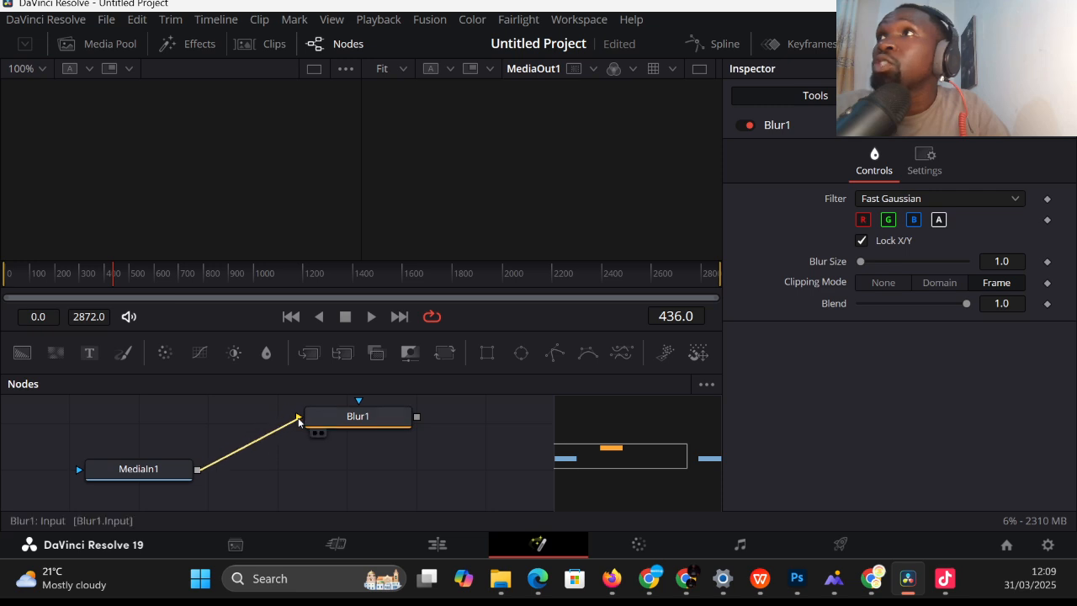
pyautogui.moveTo(396, 420); pyautogui.dragTo(328, 429)
pyautogui.moveTo(588, 447); pyautogui.dragTo(664, 464)
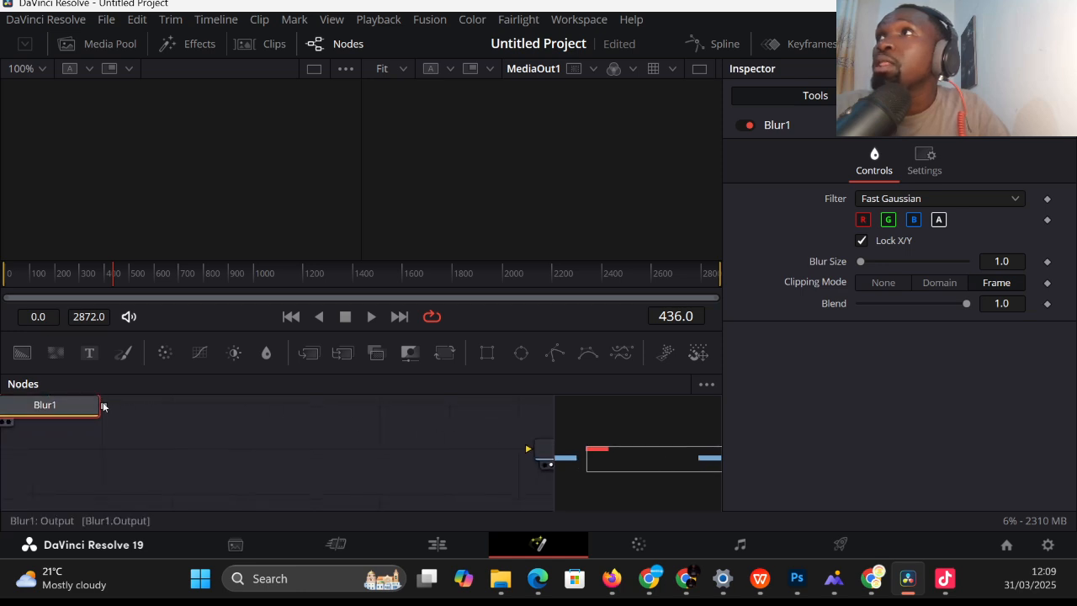
pyautogui.moveTo(103, 405); pyautogui.dragTo(530, 449)
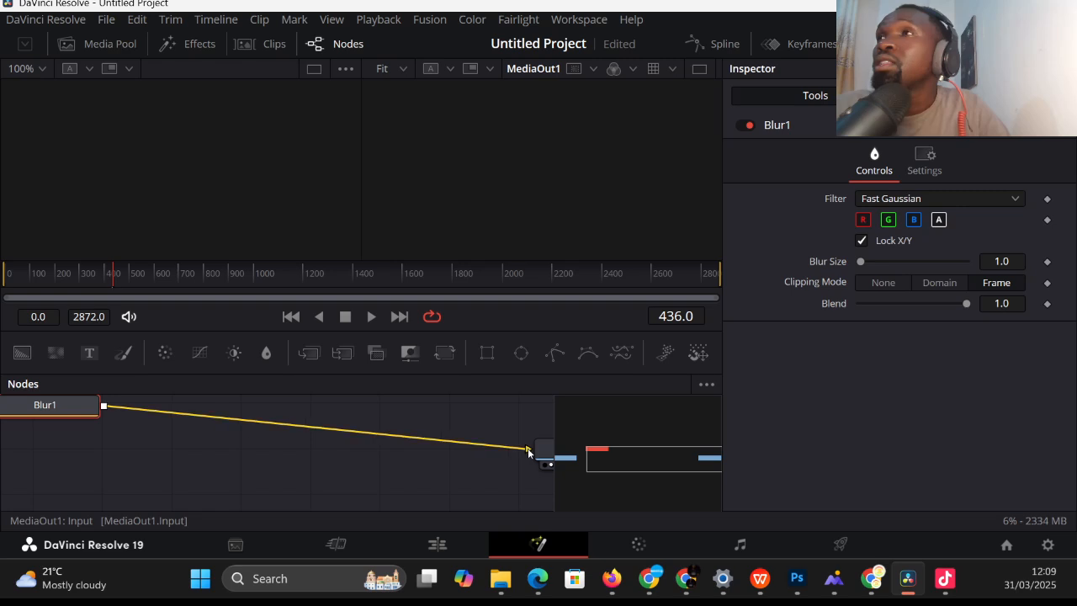
# Move the MediaOut1 node closer to Blur1 so that all three nodes fit in the node graph view
pyautogui.moveTo(646, 457); pyautogui.dragTo(617, 449)
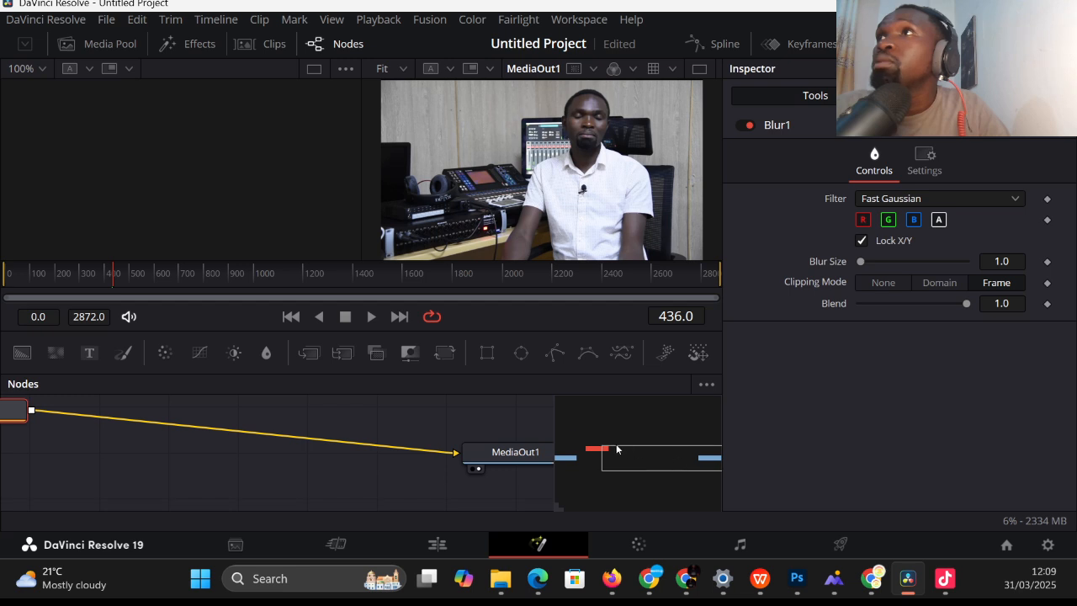
pyautogui.moveTo(528, 454); pyautogui.dragTo(189, 455)
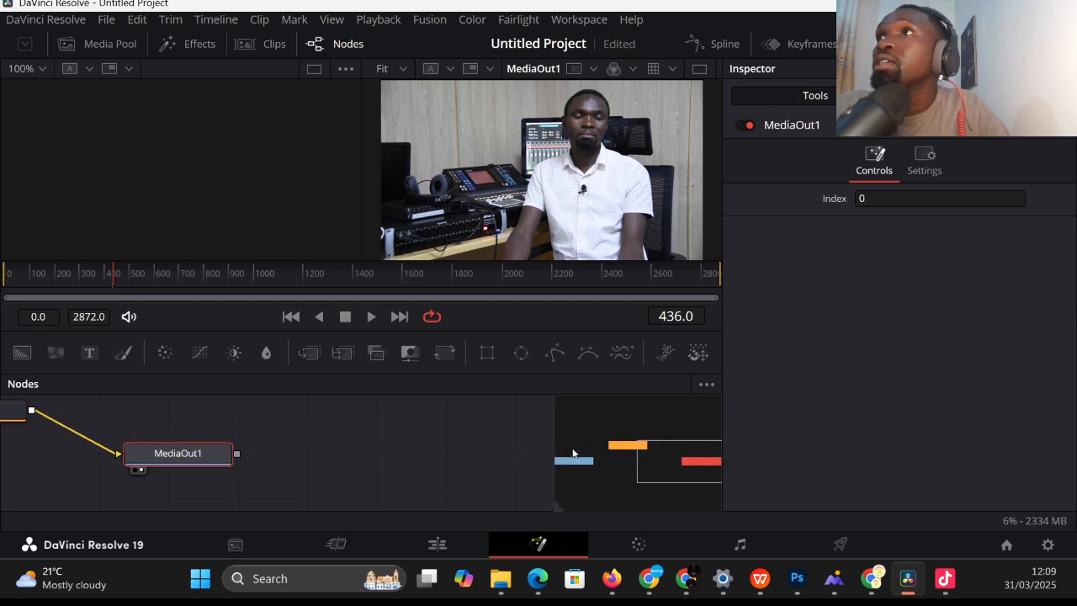
pyautogui.moveTo(573, 453); pyautogui.dragTo(642, 450)
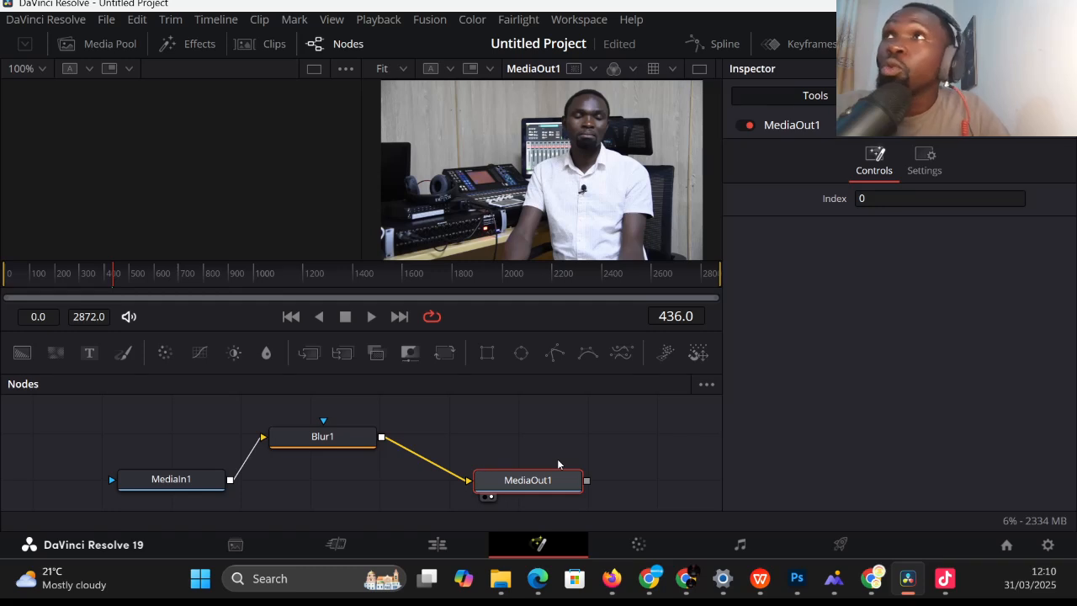
# Try the Box and Bartlett filters on the Blur1 node, and set its filter back to Fast Gaussian
pyautogui.click(318, 437)
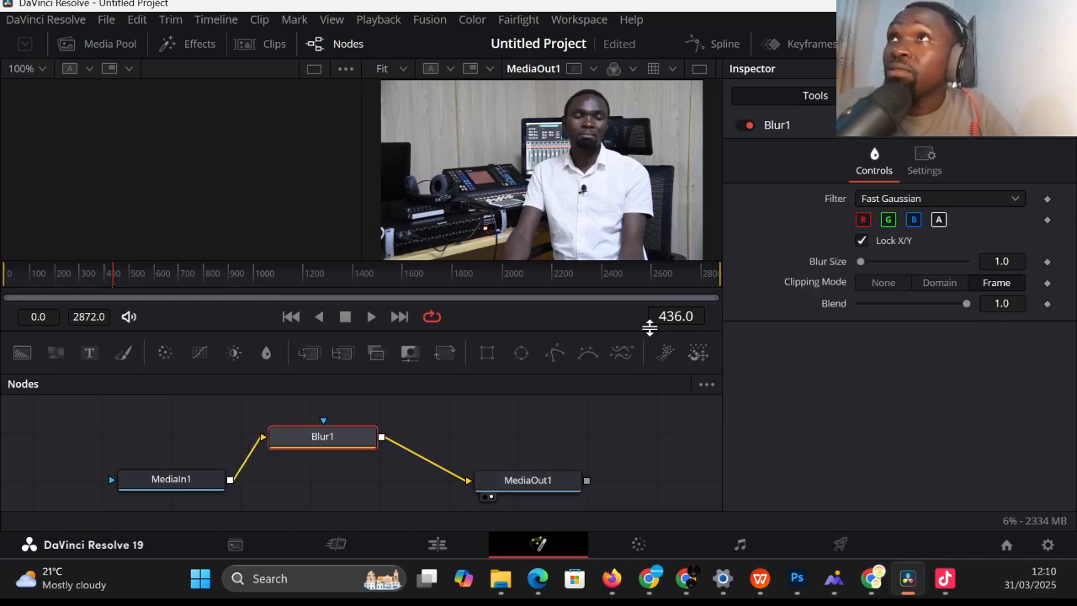
pyautogui.click(934, 198)
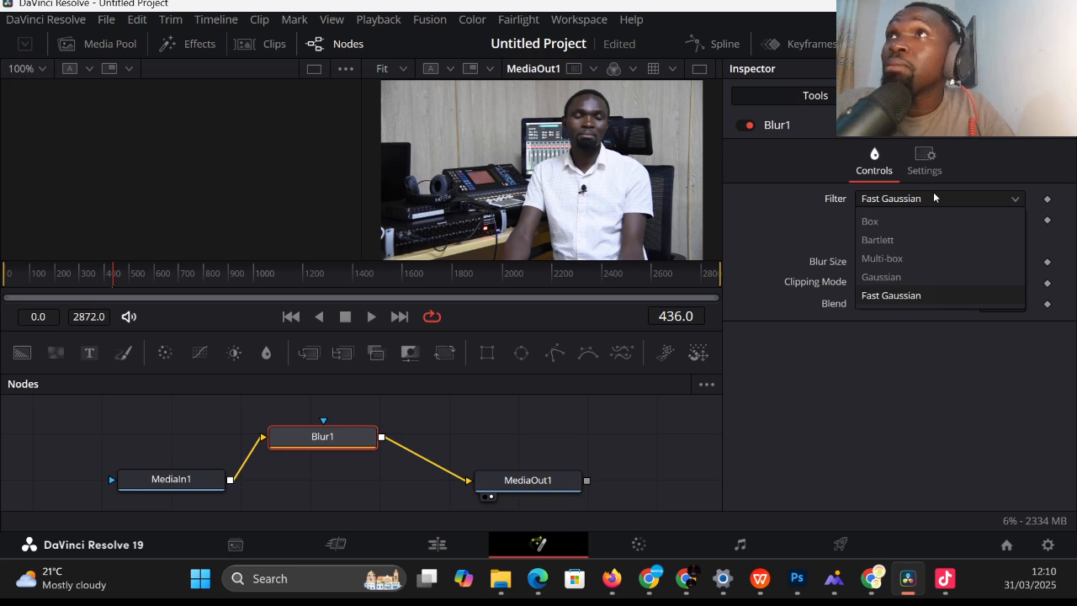
pyautogui.click(907, 224)
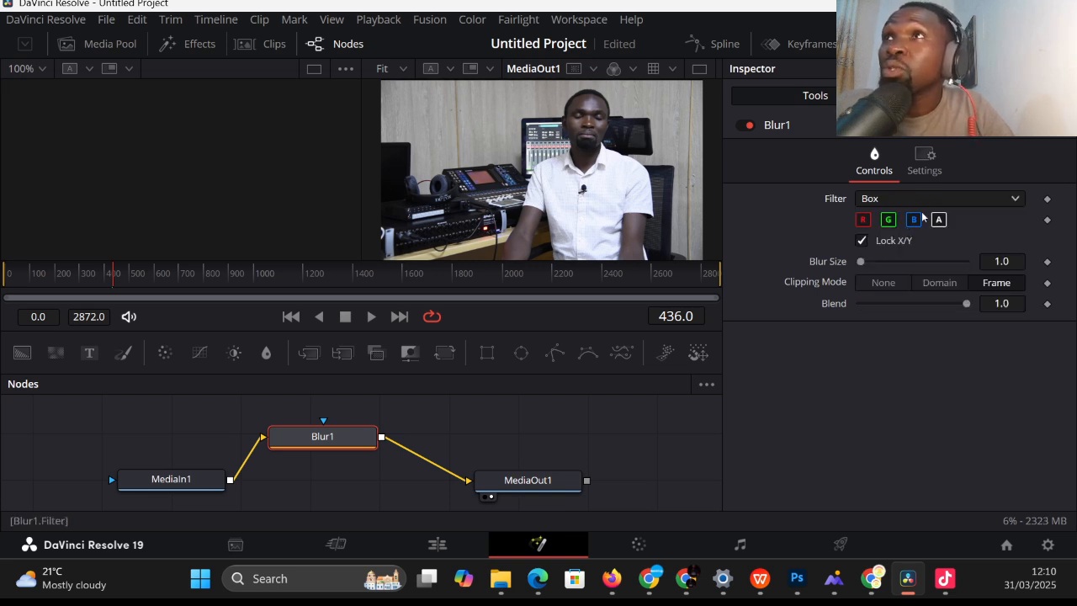
pyautogui.moveTo(964, 304)
pyautogui.mouseDown()
pyautogui.moveTo(874, 306)
pyautogui.moveTo(983, 305)
pyautogui.mouseUp()
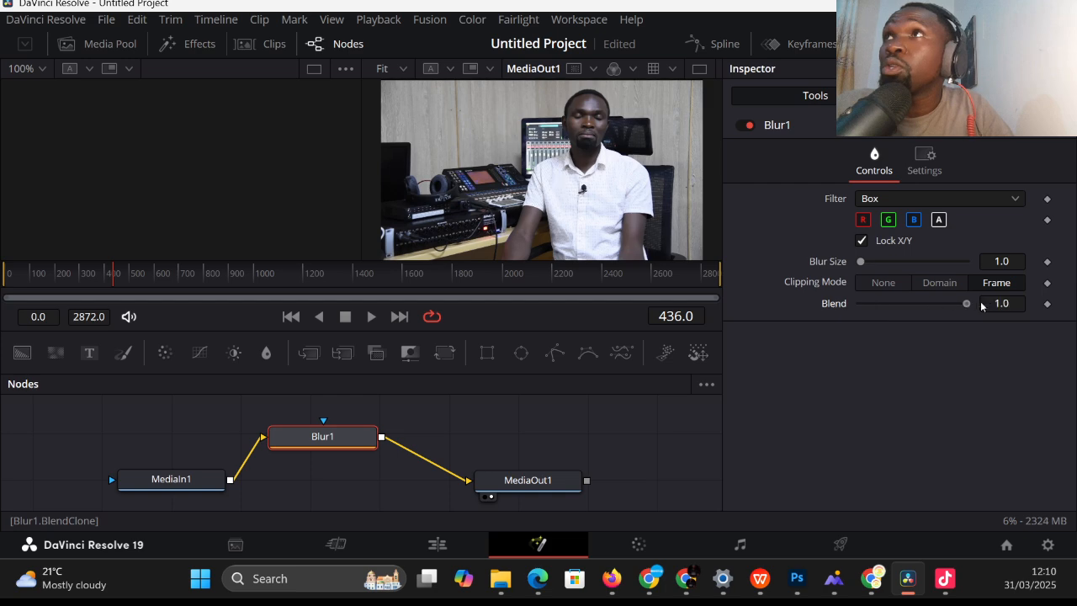
pyautogui.click(928, 204)
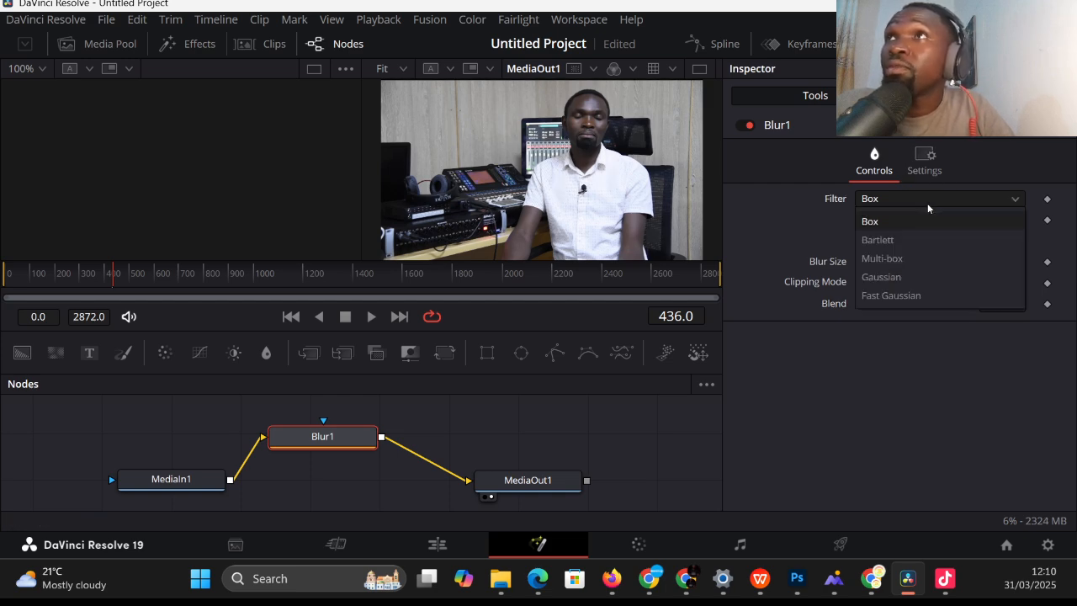
pyautogui.click(917, 246)
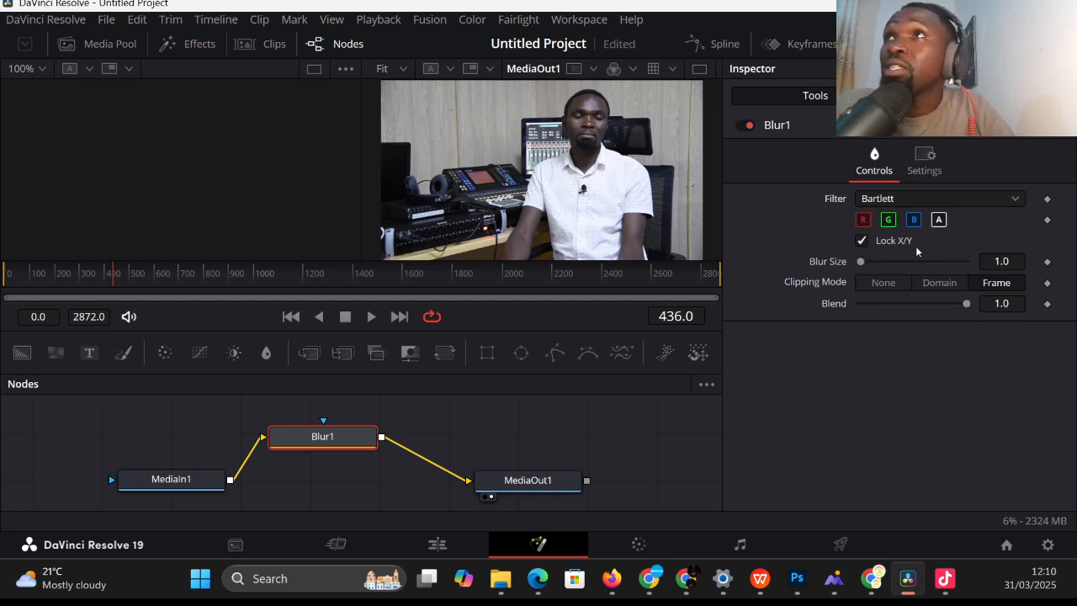
pyautogui.click(915, 200)
pyautogui.click(907, 296)
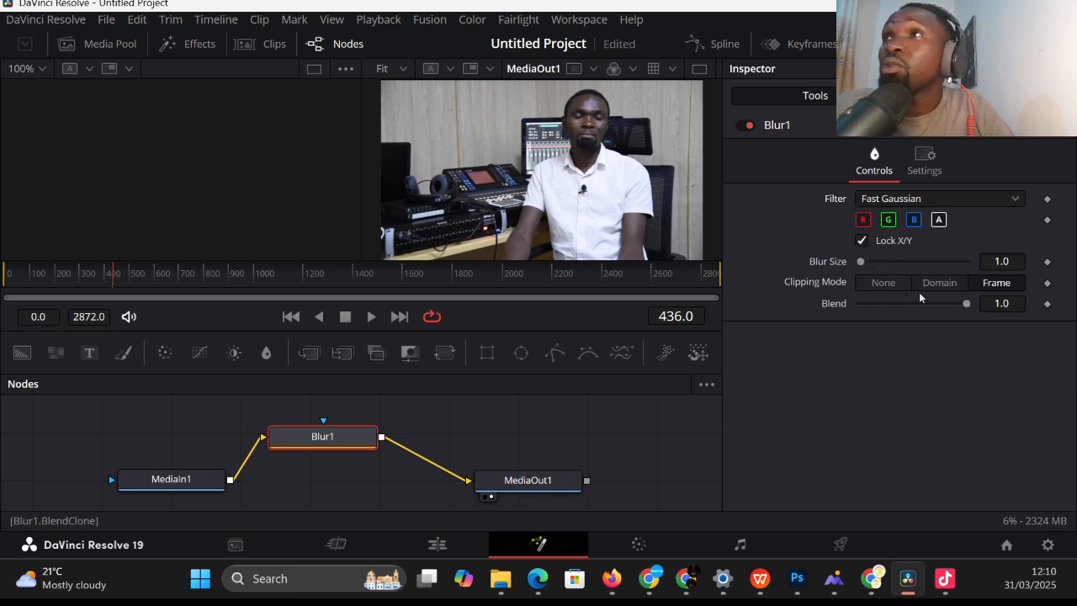
# Show MediaOut1 in the first viewer as well, so that both viewers display it
pyautogui.click(484, 497)
pyautogui.click(483, 484)
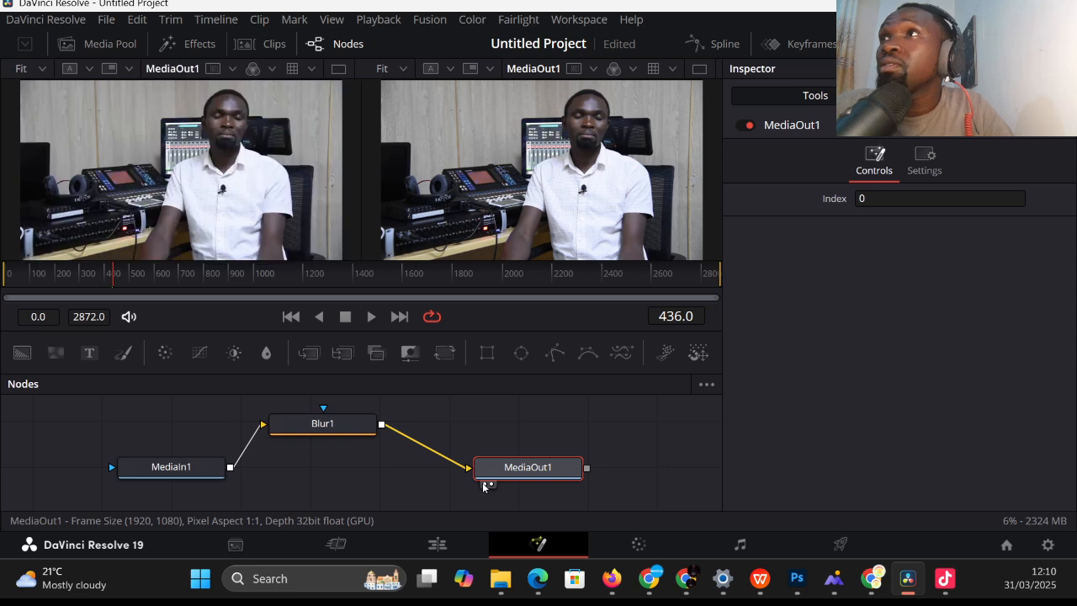
pyautogui.click(484, 485)
pyautogui.click(485, 484)
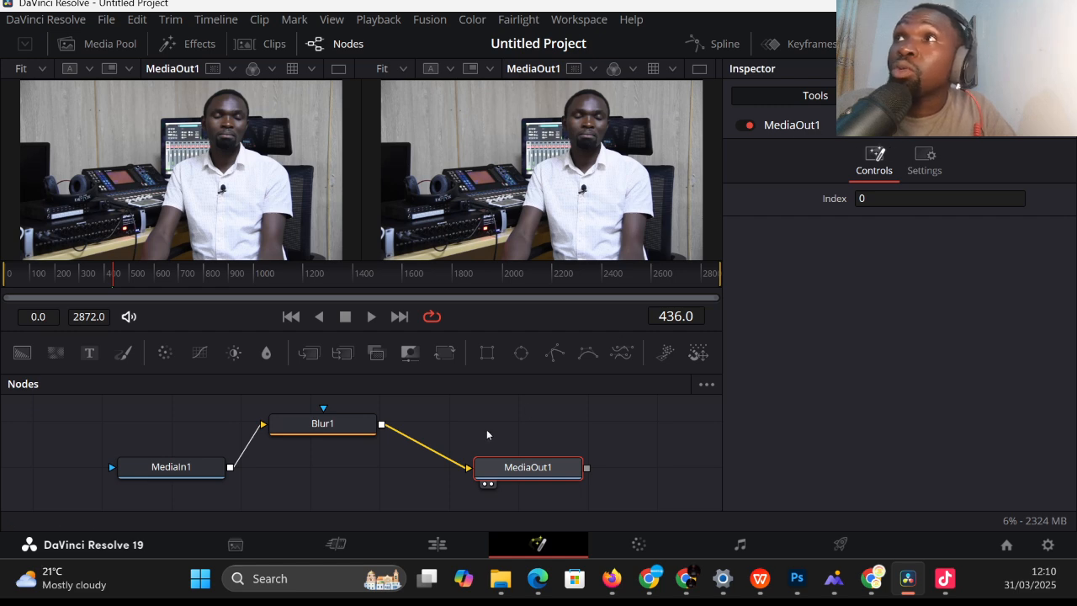
# Turn off the red and green channels of Blur1, keeping blue and alpha on and Blend at 1.0
pyautogui.click(344, 428)
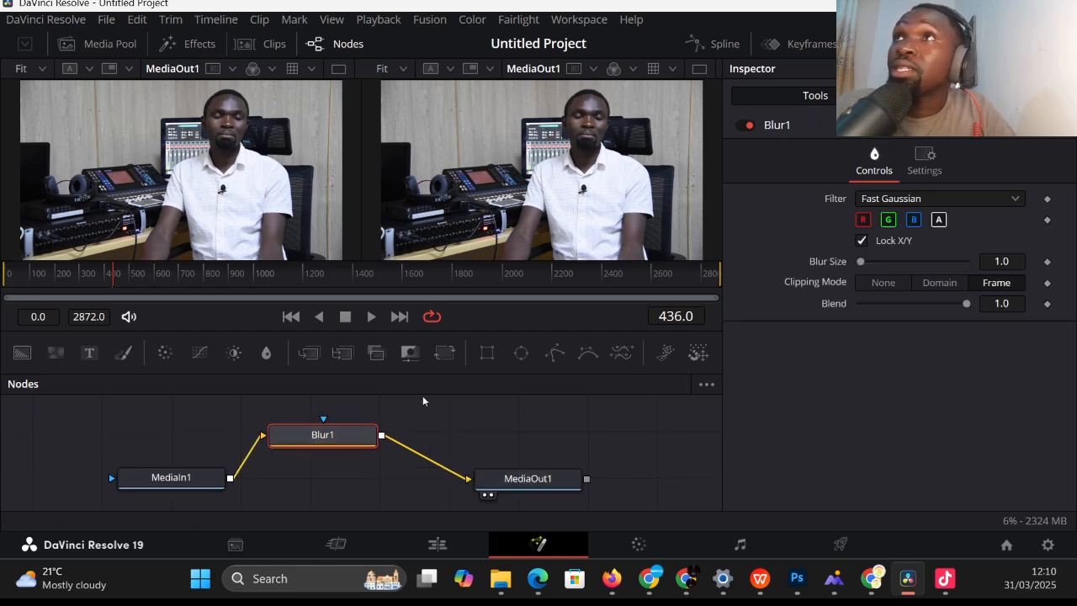
pyautogui.click(864, 219)
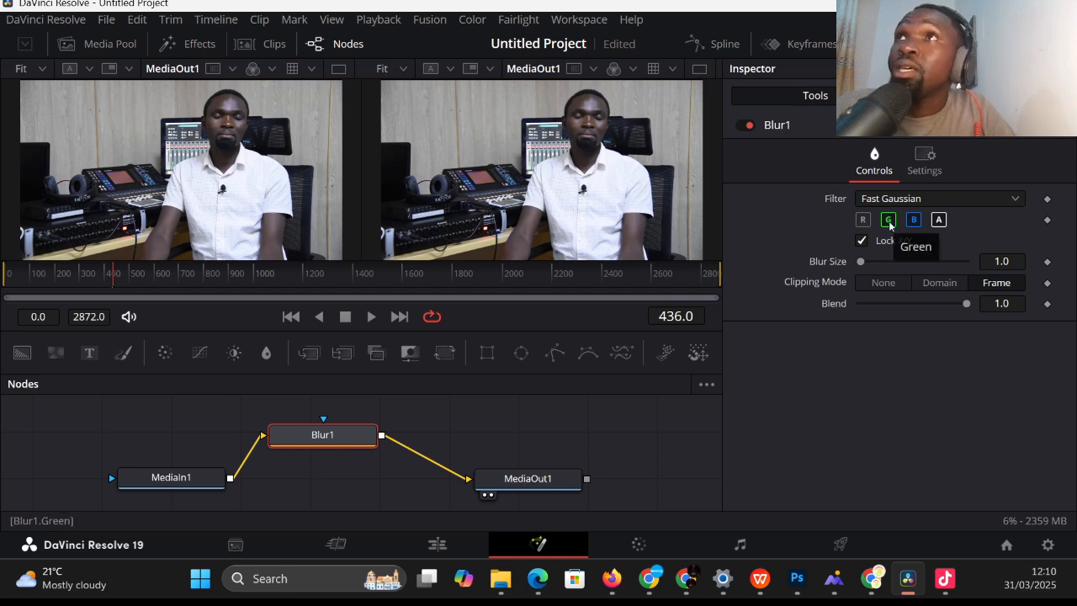
pyautogui.click(890, 222)
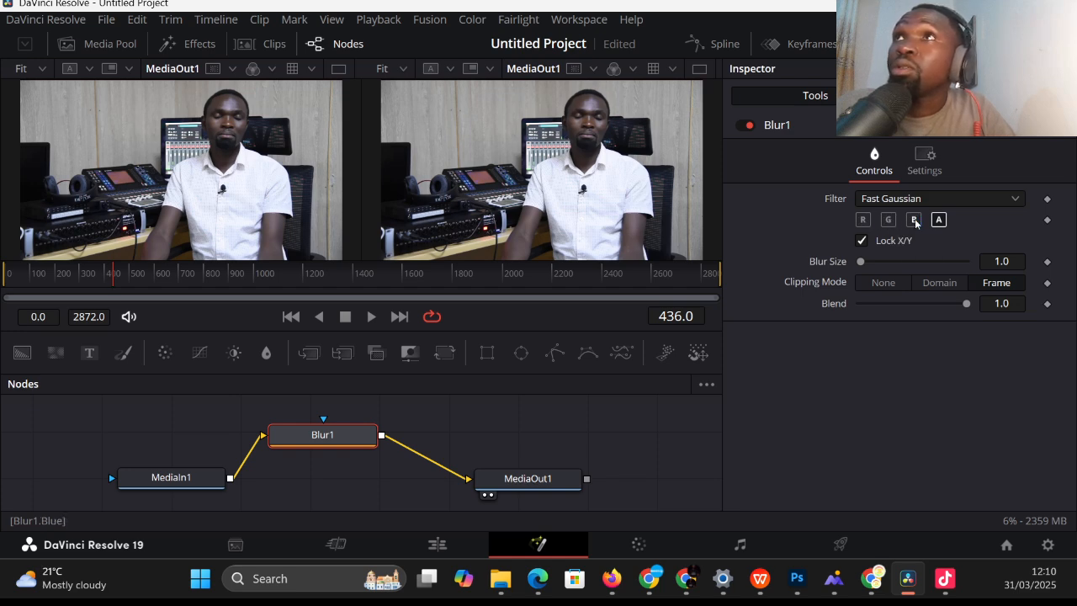
pyautogui.click(915, 221)
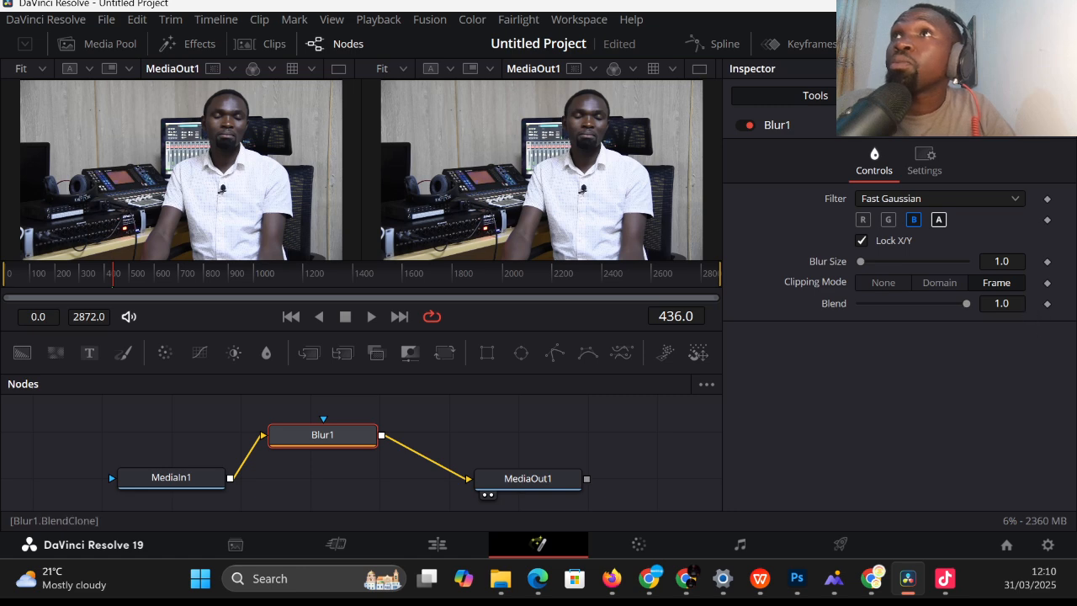
pyautogui.moveTo(961, 303); pyautogui.dragTo(909, 303)
pyautogui.click(961, 301)
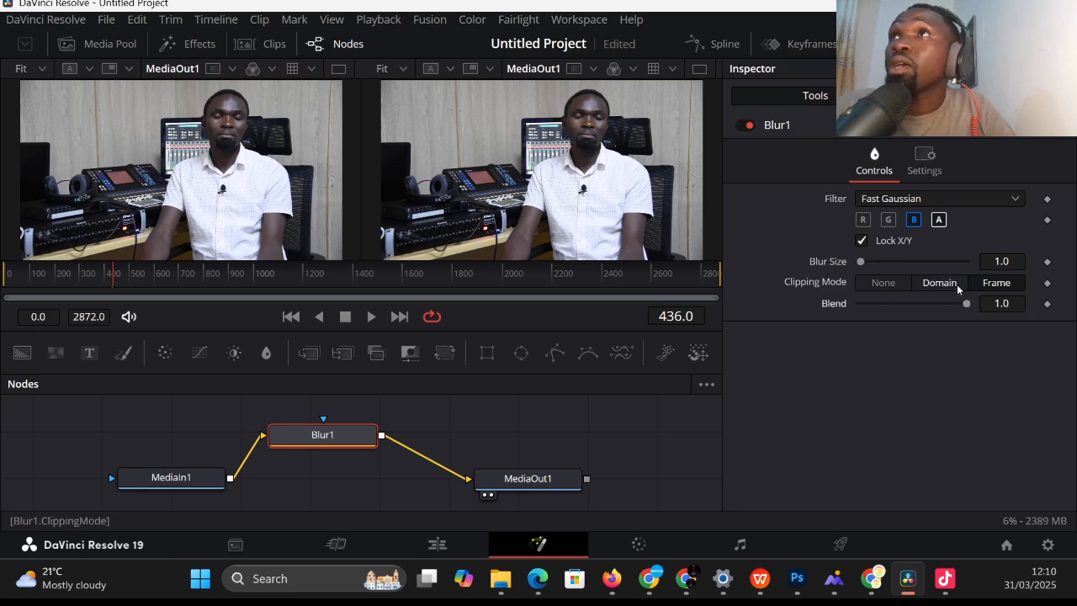
# Increase Blur1's Blur Size to 36.2 and set its filter to Box
pyautogui.moveTo(860, 261); pyautogui.dragTo(899, 259)
pyautogui.click(885, 199)
pyautogui.click(880, 216)
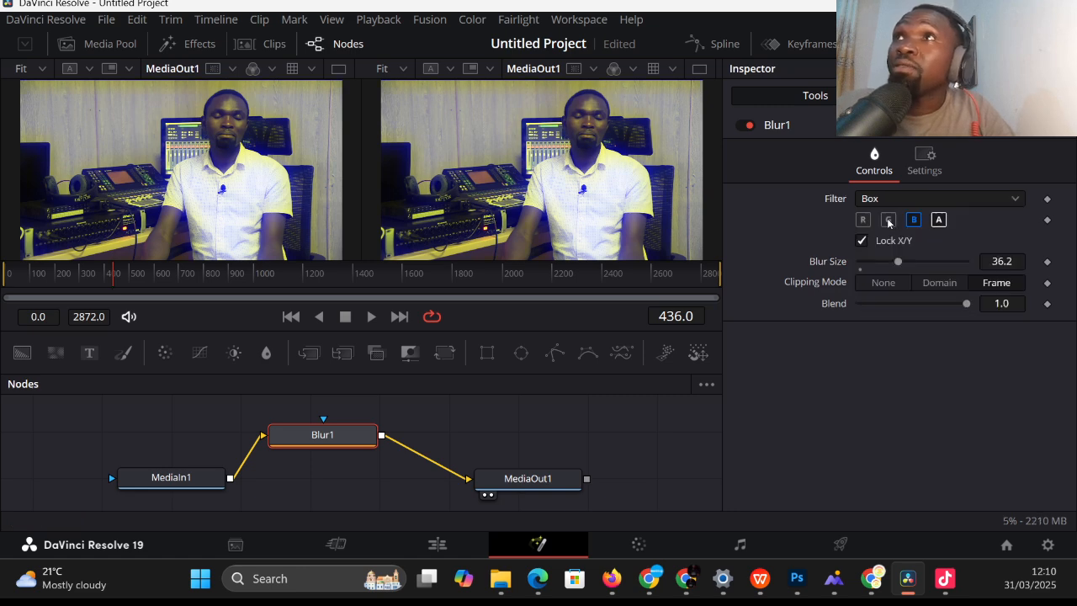
# Turn on Blur1's green and red channels, turn off alpha, and turn red and green off again so only blue stays enabled
pyautogui.click(888, 220)
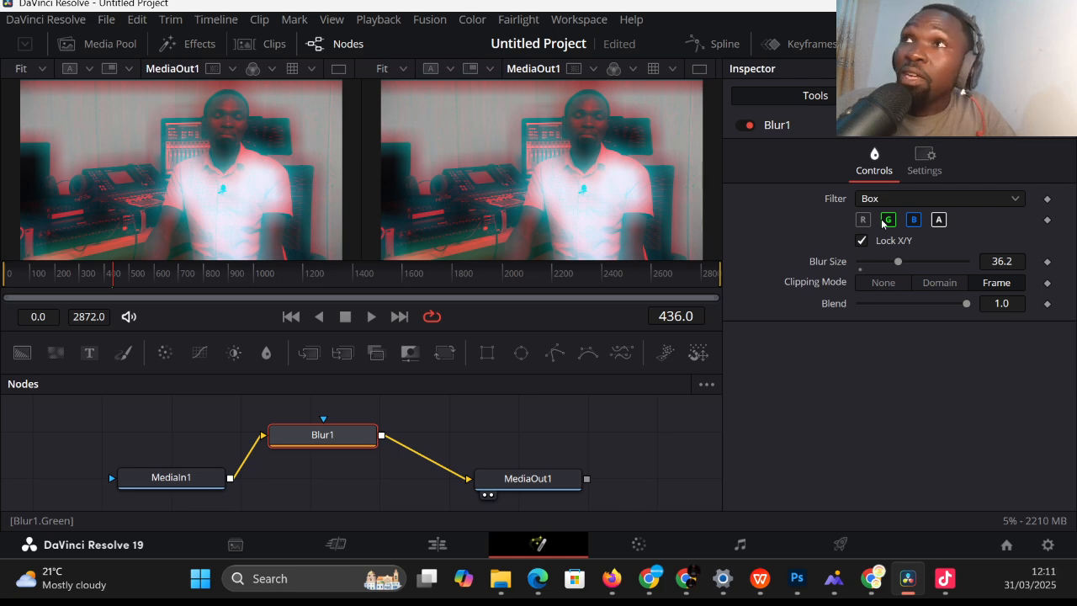
pyautogui.click(863, 221)
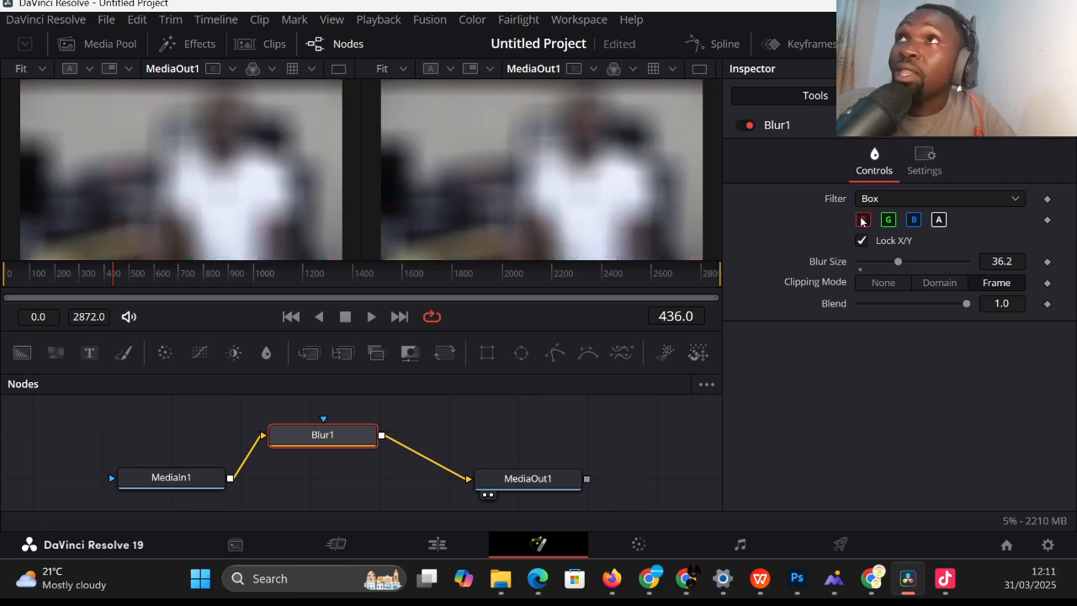
pyautogui.click(940, 220)
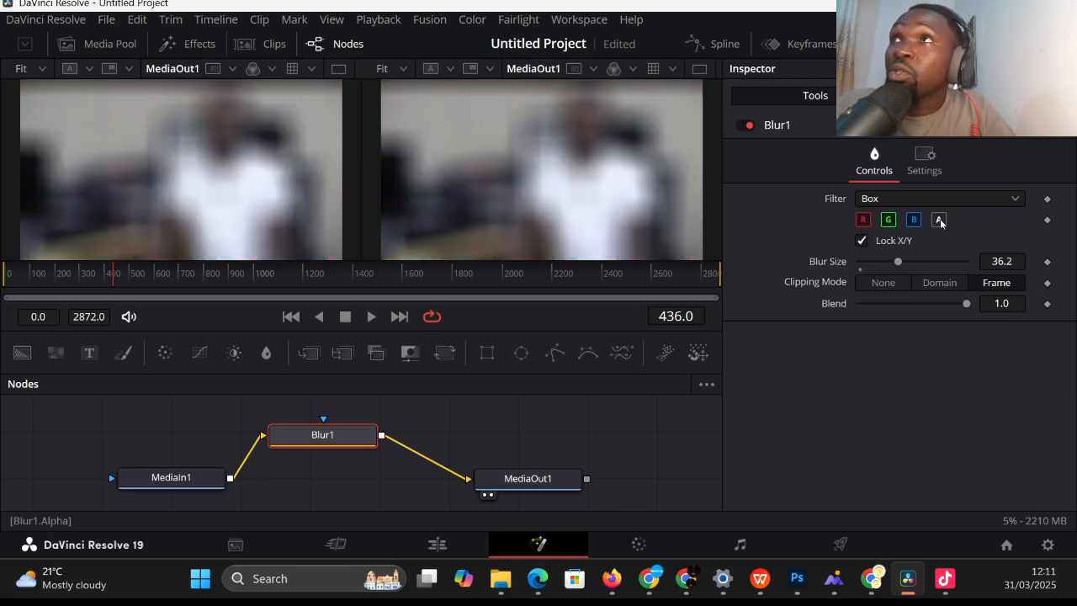
pyautogui.click(862, 220)
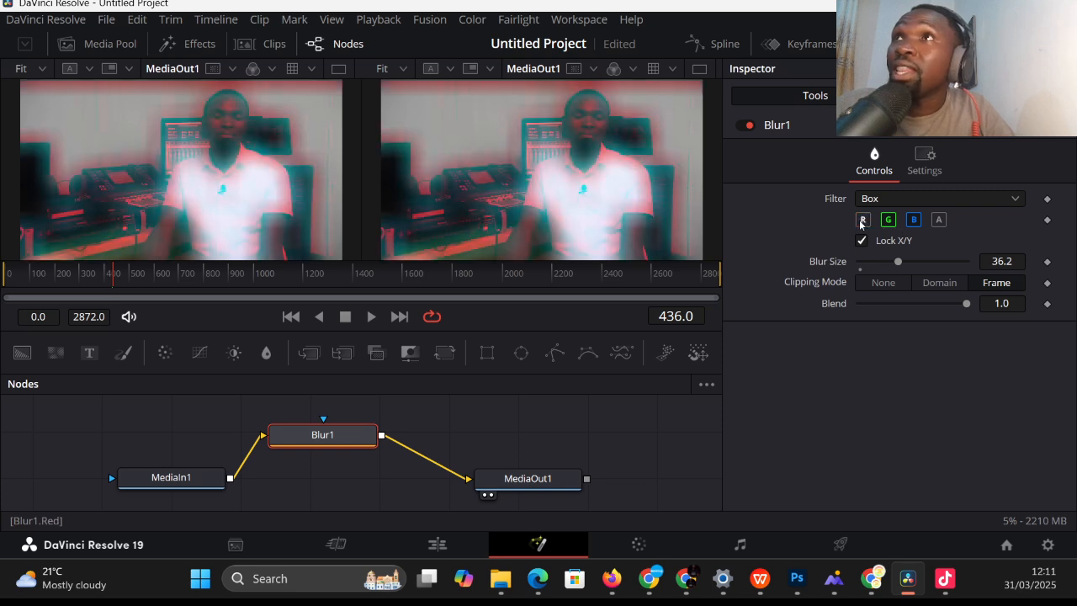
pyautogui.click(889, 221)
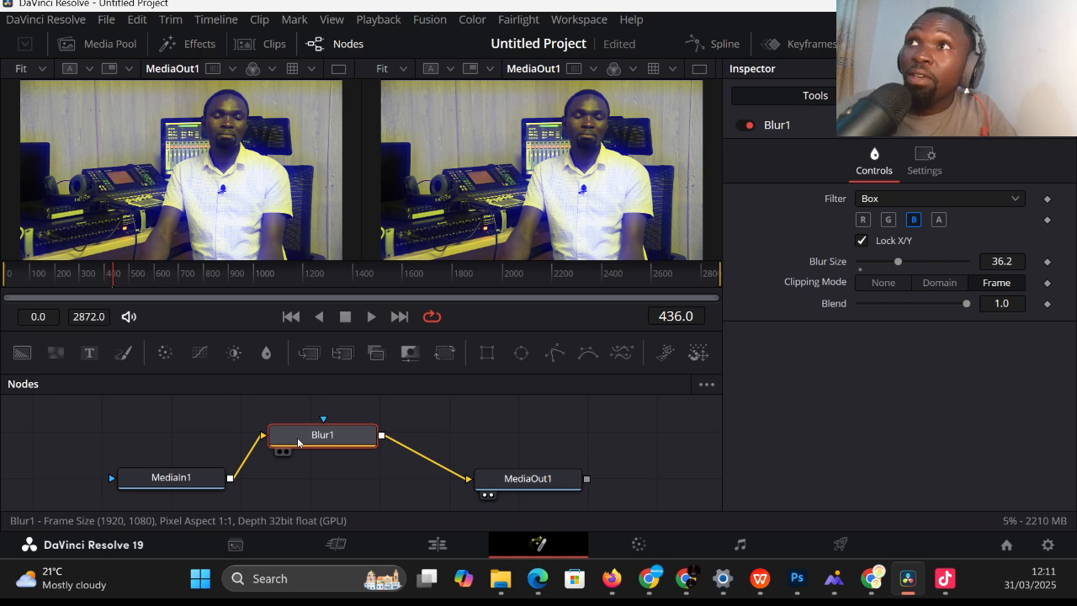
# Remove the connections from MediaIn1 to Blur1 and from Blur1 to MediaOut1
pyautogui.moveTo(519, 482)
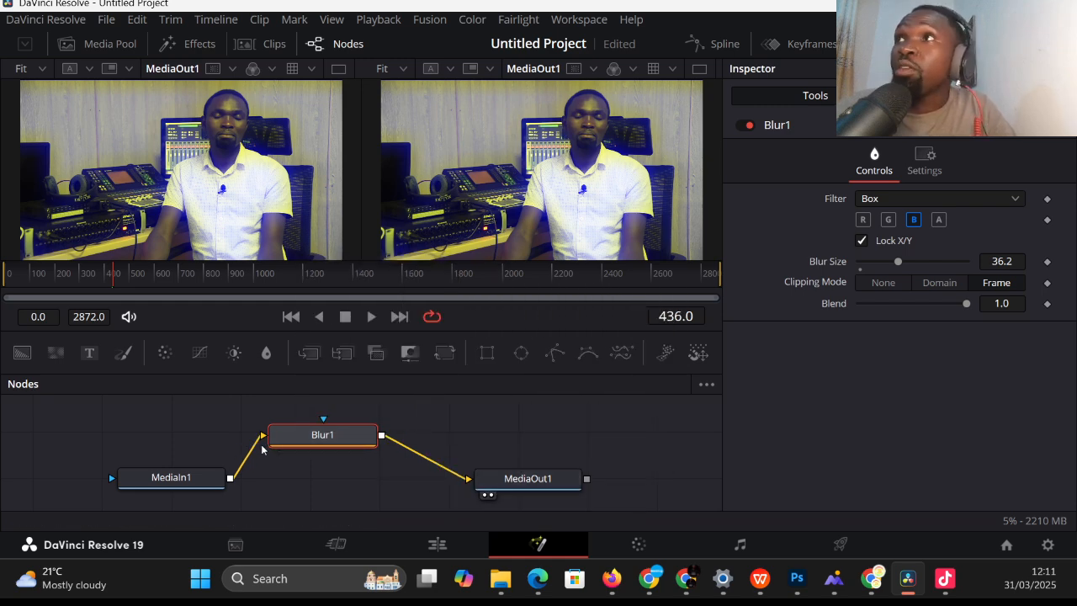
pyautogui.moveTo(262, 449); pyautogui.dragTo(253, 461)
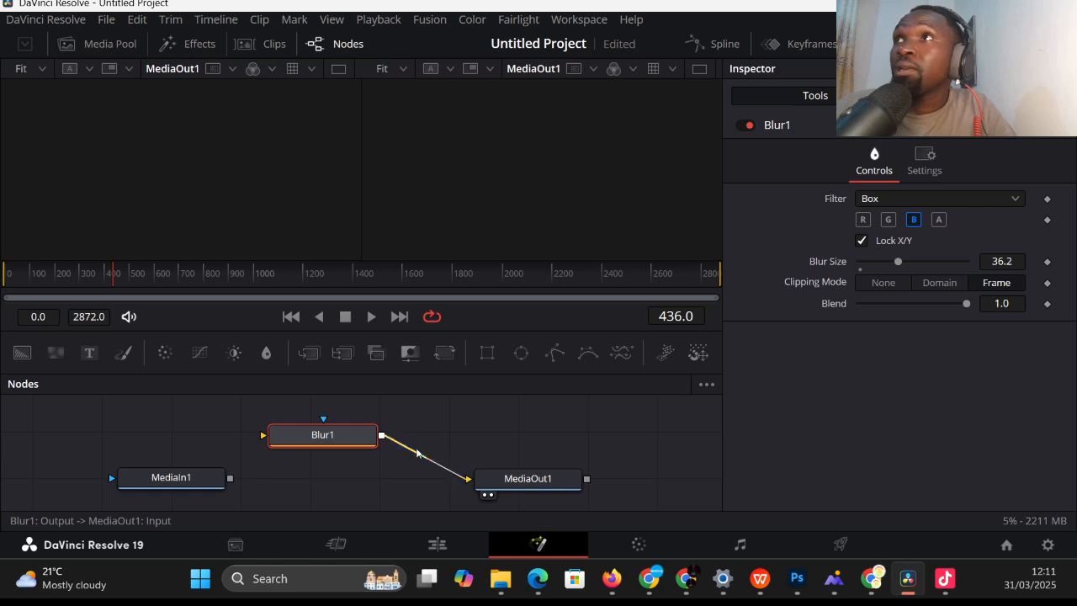
pyautogui.click(443, 467)
pyautogui.press('Delete')
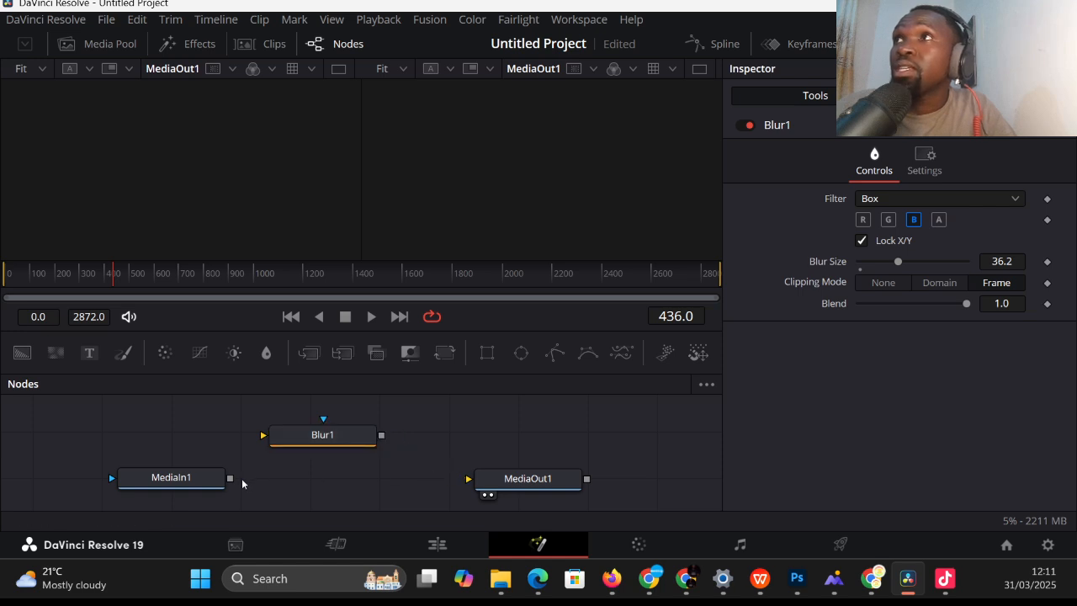
# Try connecting MediaIn1 directly to MediaOut1, and reroute the connection from MediaIn1 through Blur1 to MediaOut1
pyautogui.moveTo(231, 478); pyautogui.dragTo(468, 480)
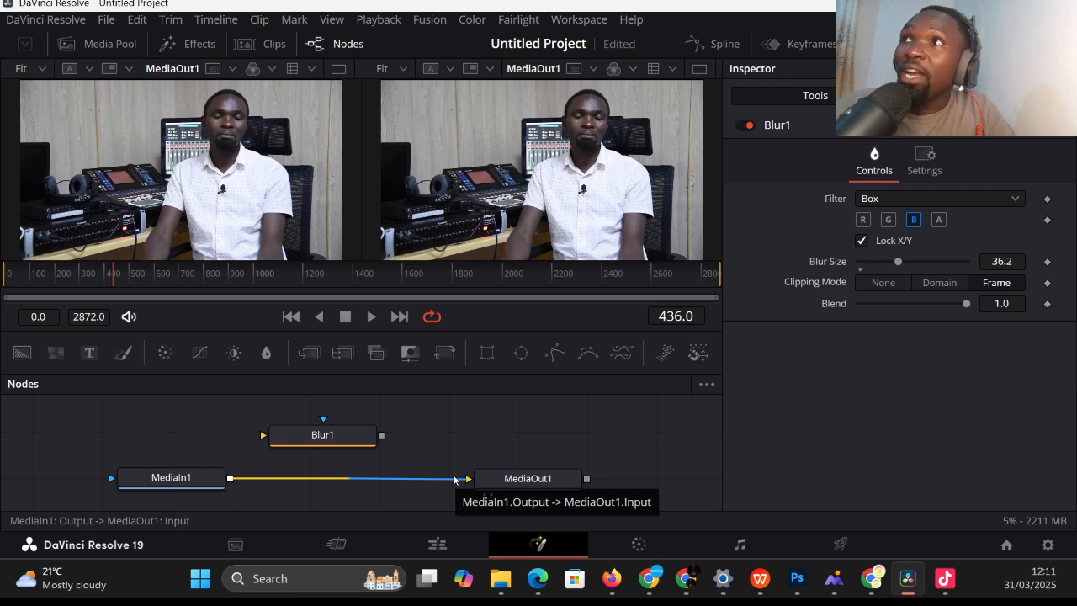
pyautogui.moveTo(454, 479); pyautogui.dragTo(258, 438)
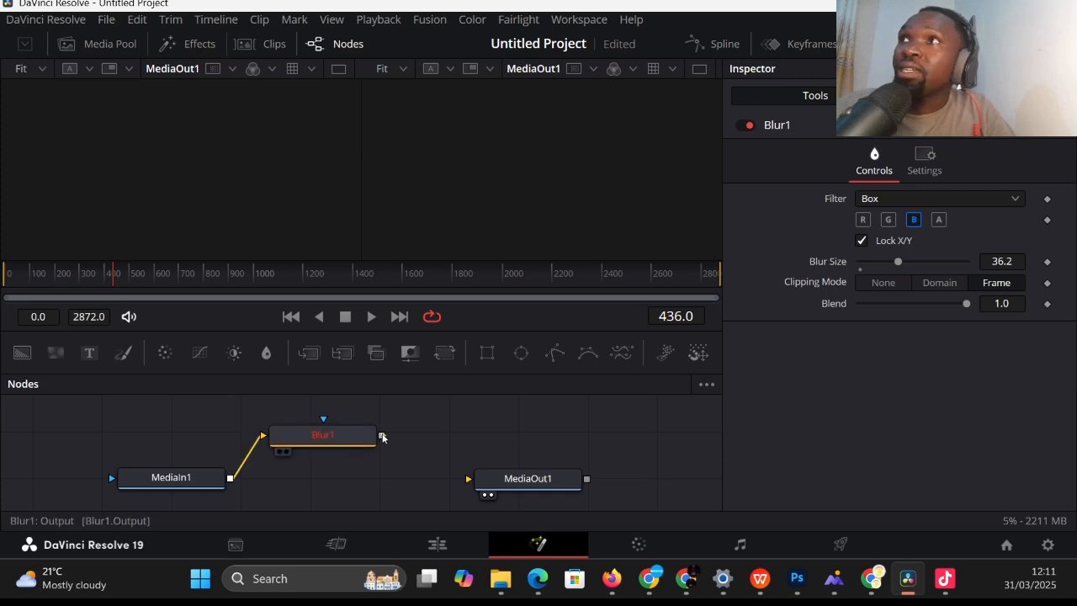
pyautogui.moveTo(382, 437); pyautogui.dragTo(463, 481)
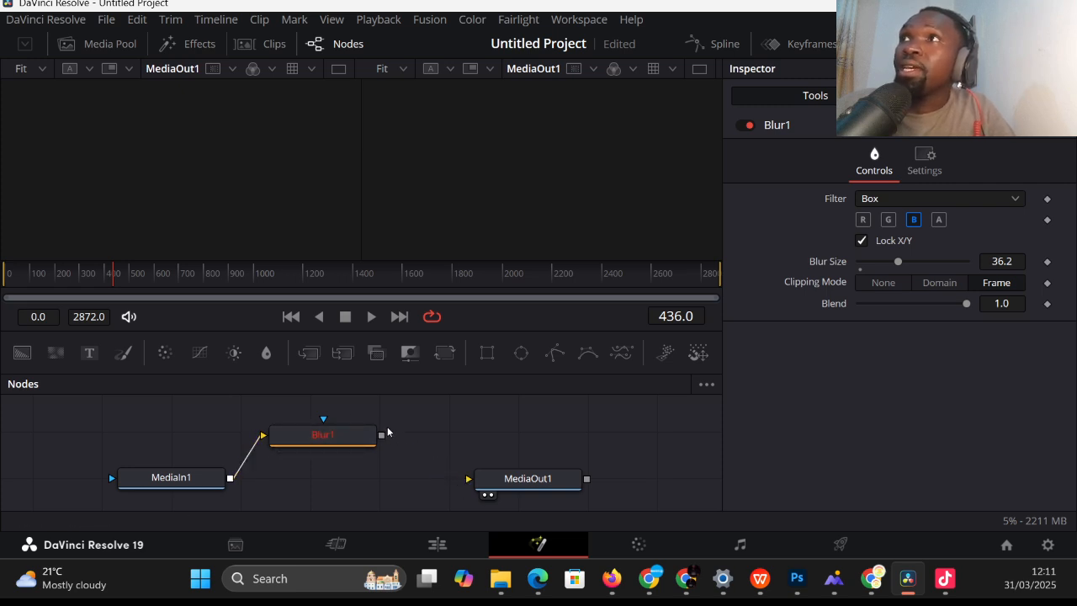
pyautogui.moveTo(383, 435); pyautogui.dragTo(470, 484)
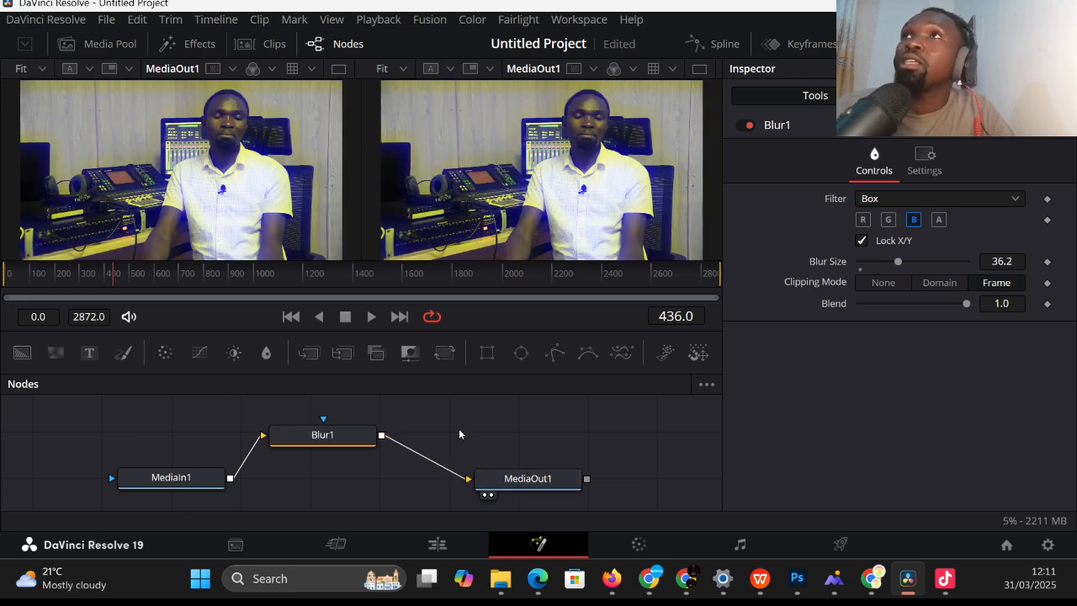
# Add a Rays effect node and connect it between Blur1 and MediaOut1
pyautogui.rightClick(463, 405)
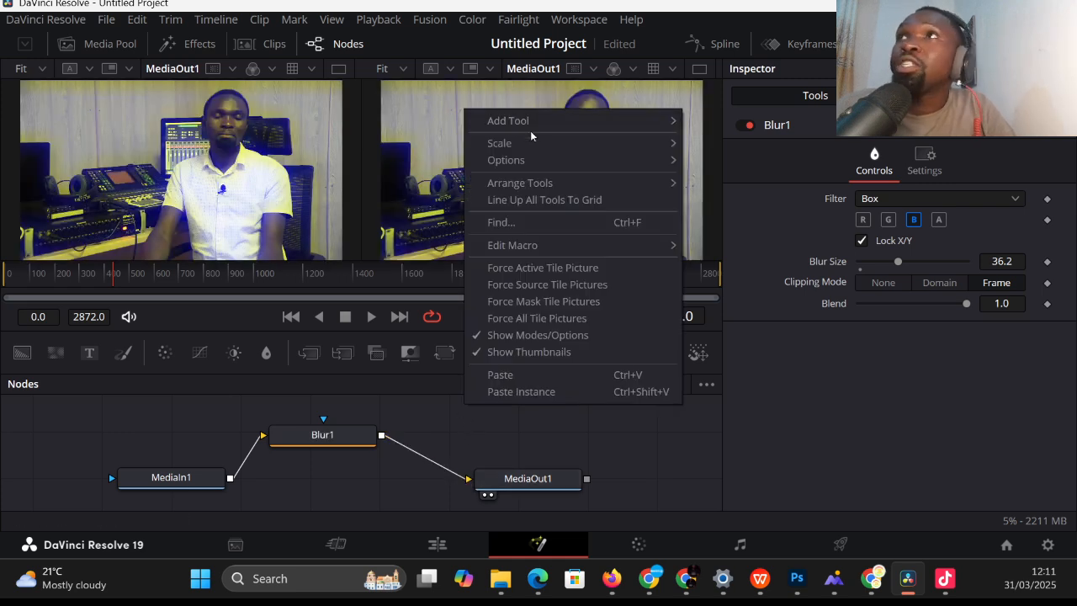
pyautogui.moveTo(535, 124)
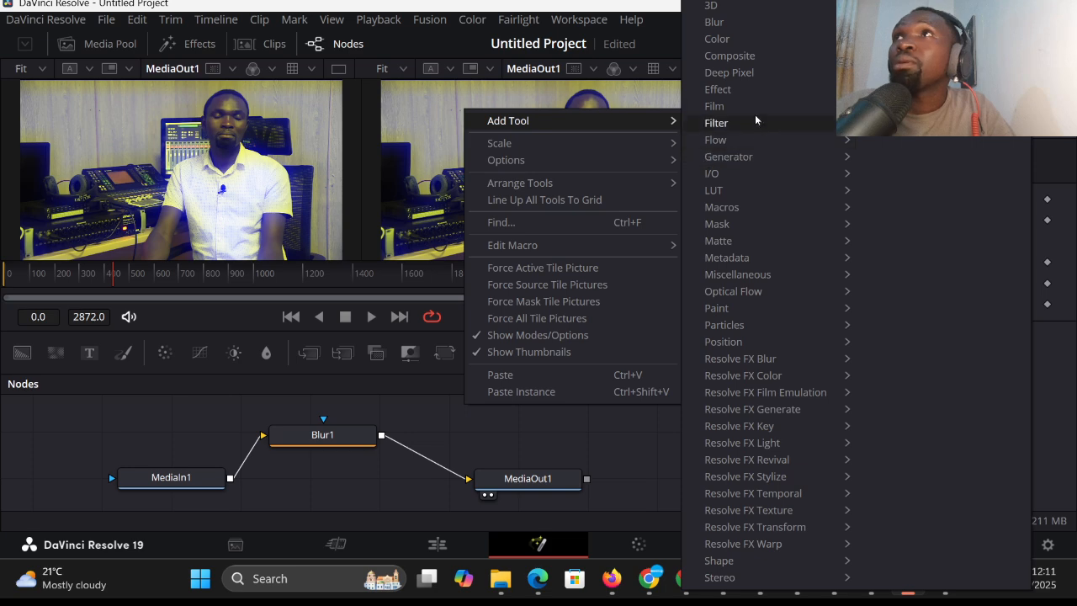
pyautogui.moveTo(750, 95)
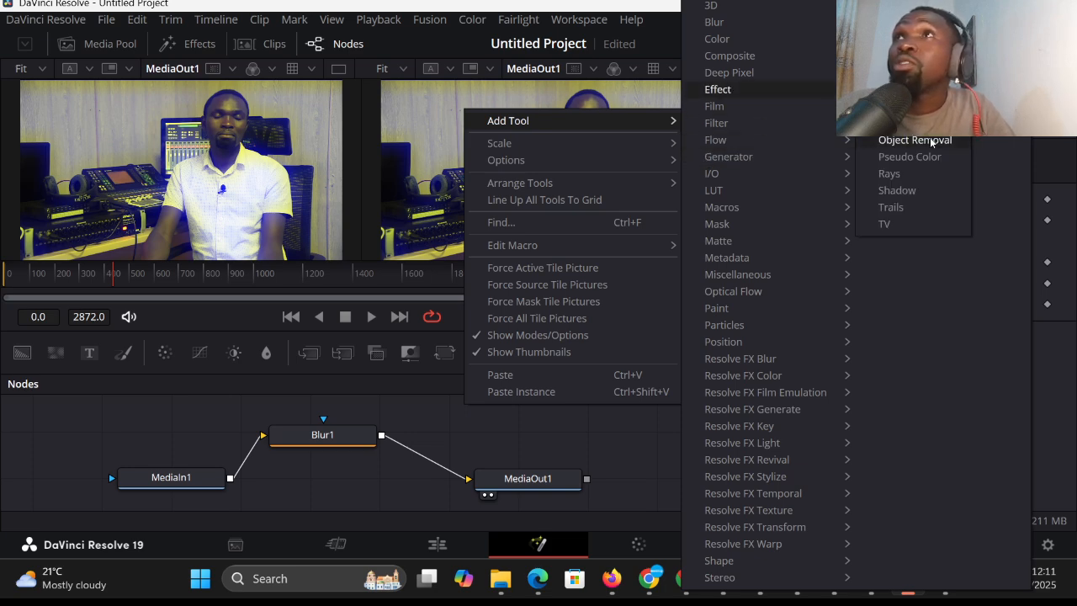
pyautogui.click(915, 179)
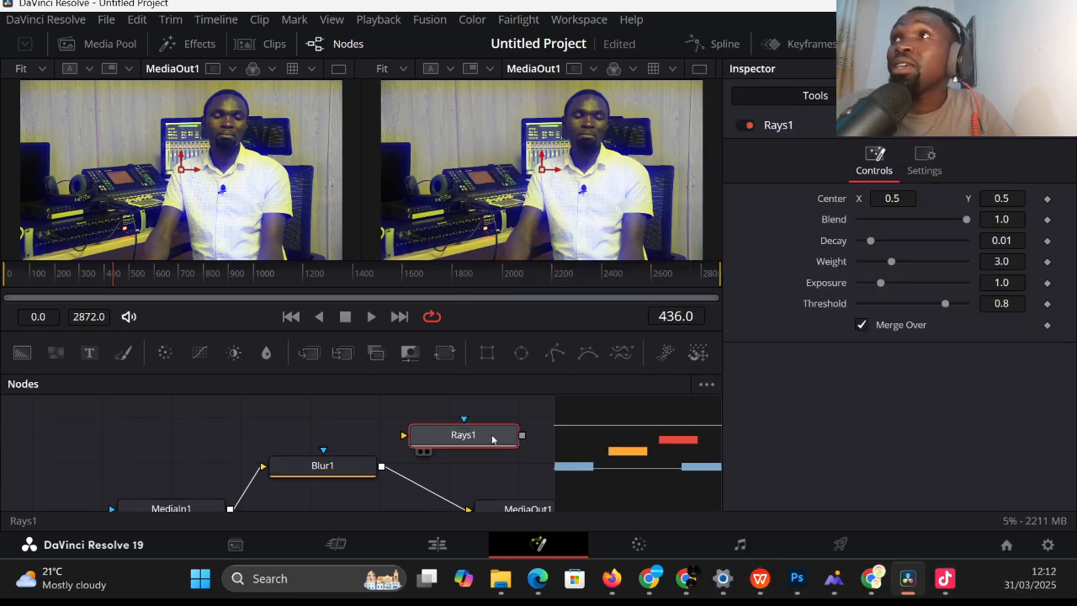
pyautogui.moveTo(492, 440); pyautogui.dragTo(452, 430)
pyautogui.moveTo(447, 497); pyautogui.dragTo(363, 430)
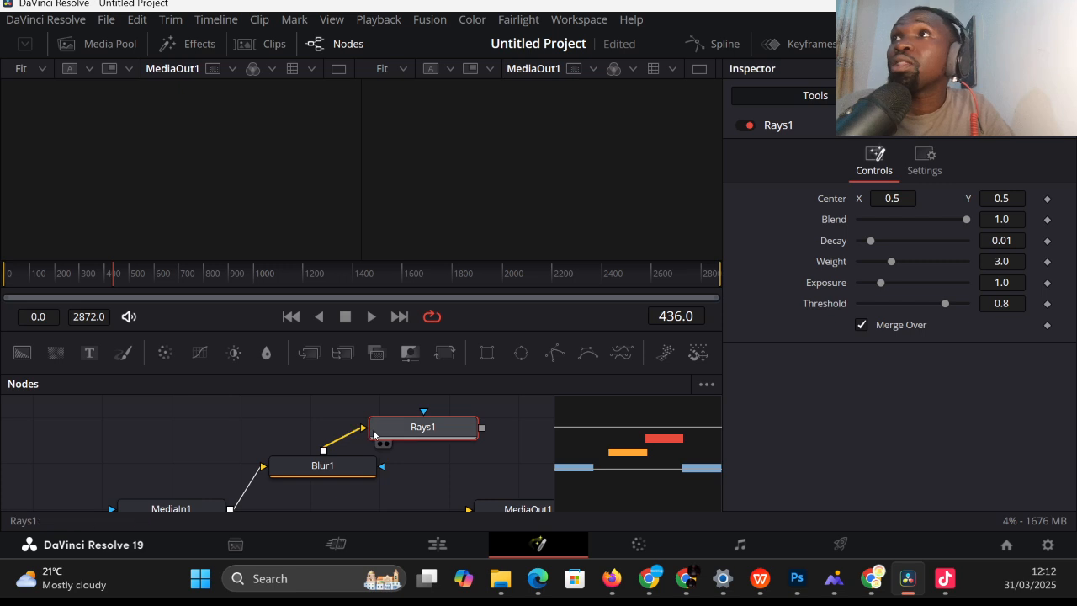
pyautogui.moveTo(482, 428); pyautogui.dragTo(468, 509)
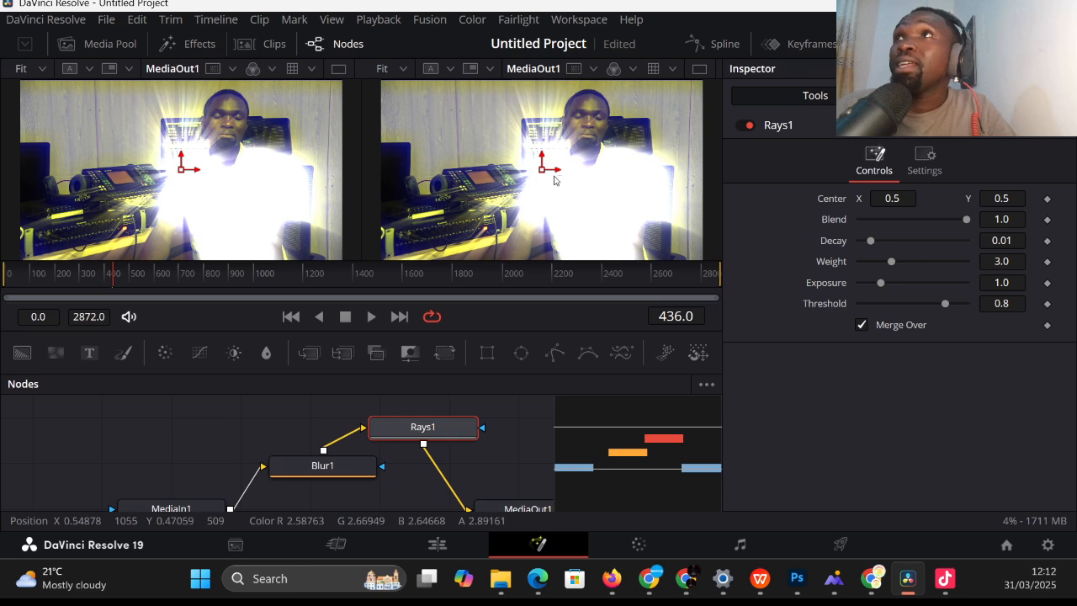
# Move the Rays1 center to about X 0.54, Y 0.55 and set its Decay to 0.0
pyautogui.moveTo(542, 171)
pyautogui.mouseDown()
pyautogui.moveTo(483, 215)
pyautogui.moveTo(472, 190)
pyautogui.moveTo(534, 201)
pyautogui.moveTo(571, 184)
pyautogui.moveTo(590, 153)
pyautogui.moveTo(558, 134)
pyautogui.moveTo(521, 150)
pyautogui.moveTo(555, 160)
pyautogui.mouseUp()
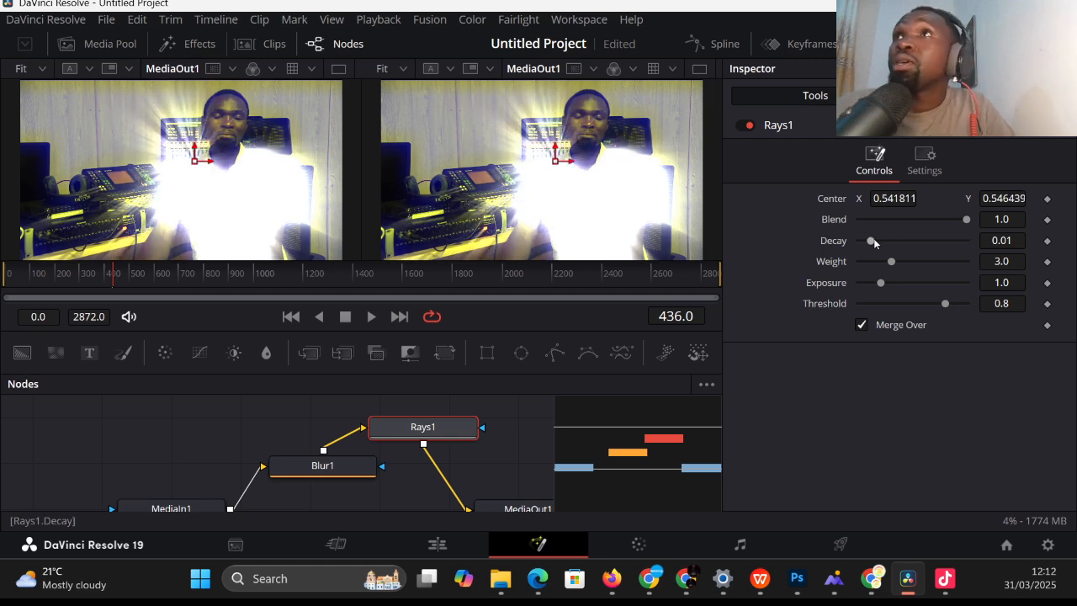
pyautogui.moveTo(874, 243)
pyautogui.mouseDown()
pyautogui.moveTo(859, 242)
pyautogui.moveTo(916, 242)
pyautogui.moveTo(854, 244)
pyautogui.mouseUp()
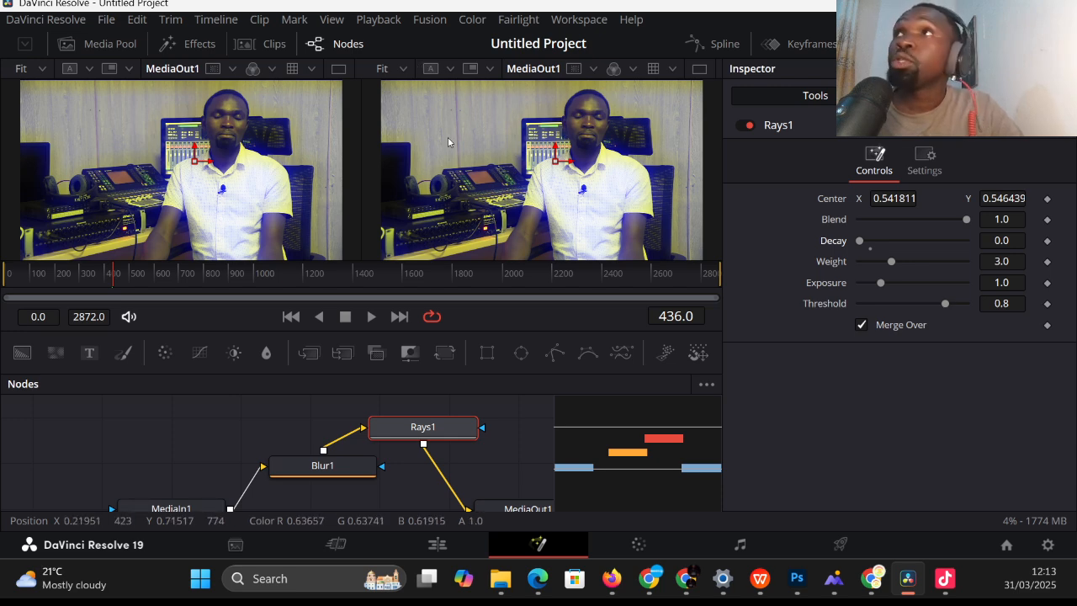
# Remove the MediaIn1-to-Blur1 and Rays1-to-MediaOut1 connections and link MediaIn1 directly to MediaOut1
pyautogui.click(254, 481)
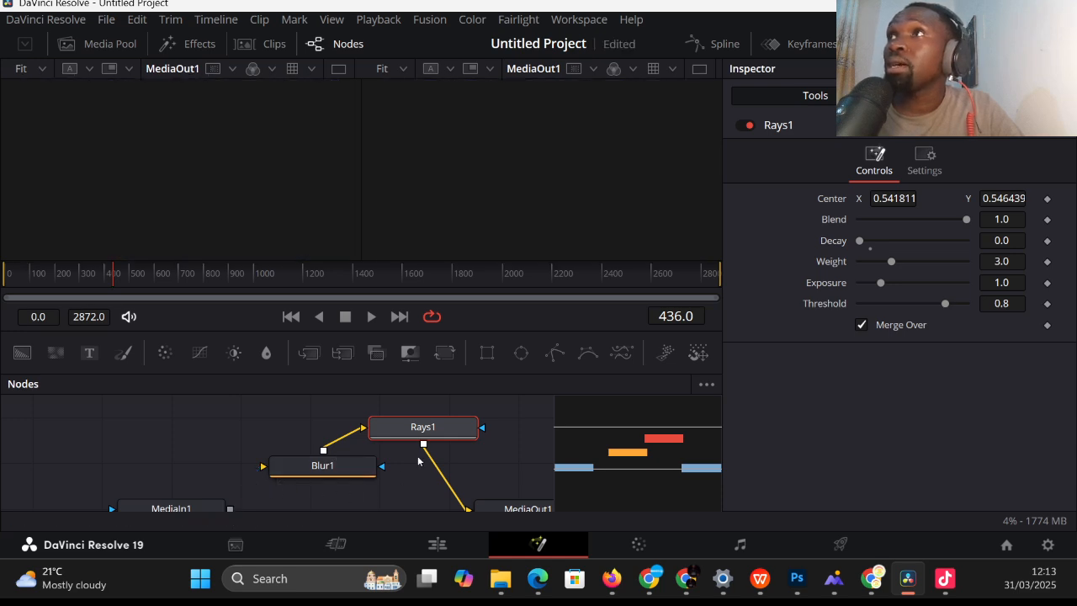
pyautogui.click(443, 479)
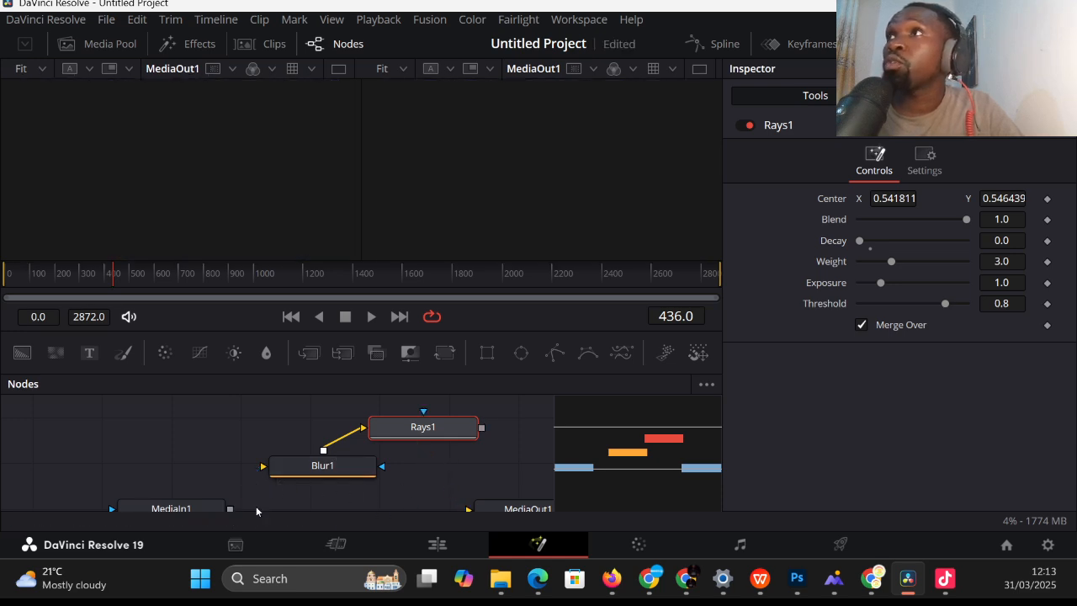
pyautogui.scroll(-2, 242, 473)
pyautogui.scroll(-1, 644, 473)
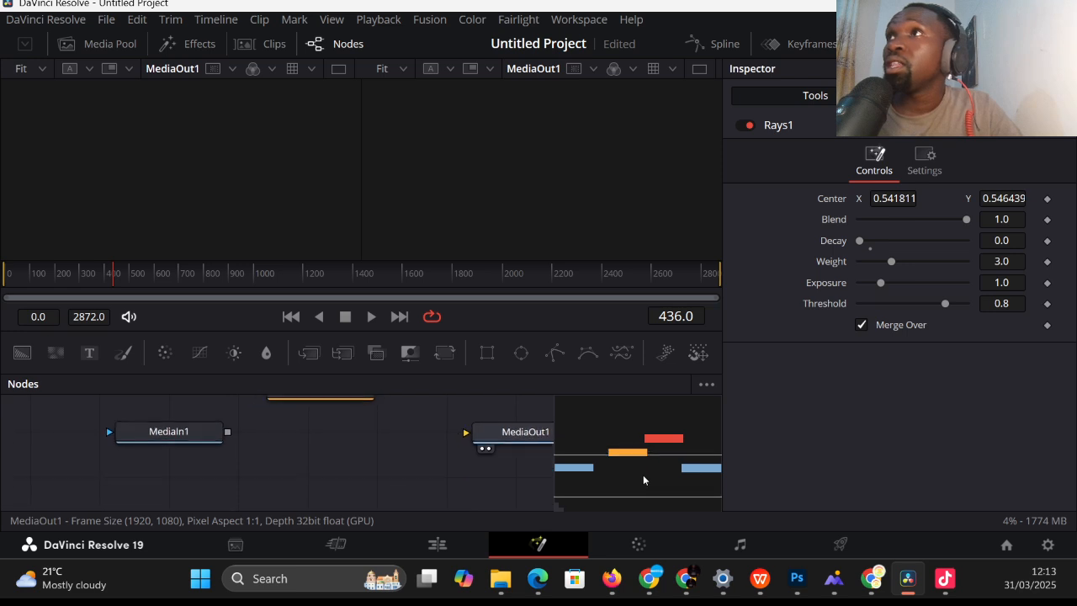
pyautogui.scroll(-1, 643, 474)
pyautogui.moveTo(225, 455); pyautogui.dragTo(467, 459)
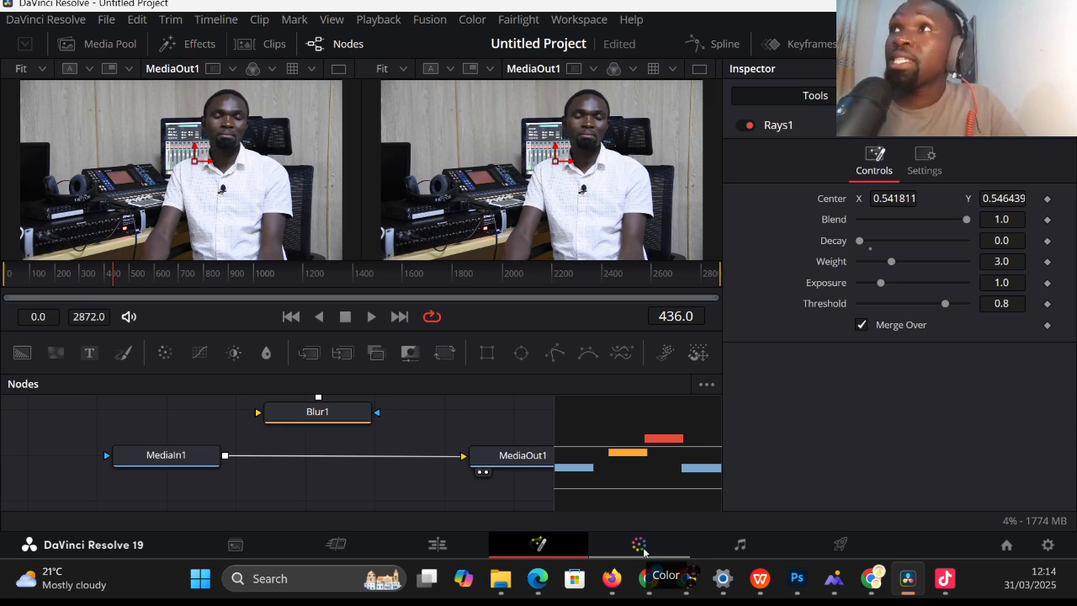
# Open the Color page at timecode 00:00:52:17 and resize the program window so the viewer's picture can be seen
pyautogui.click(640, 545)
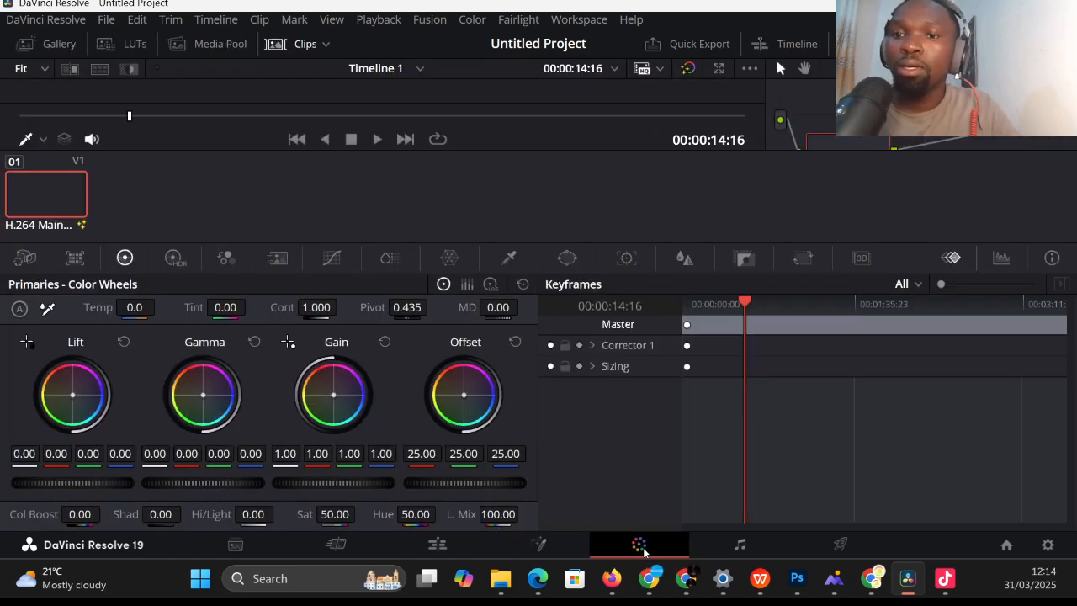
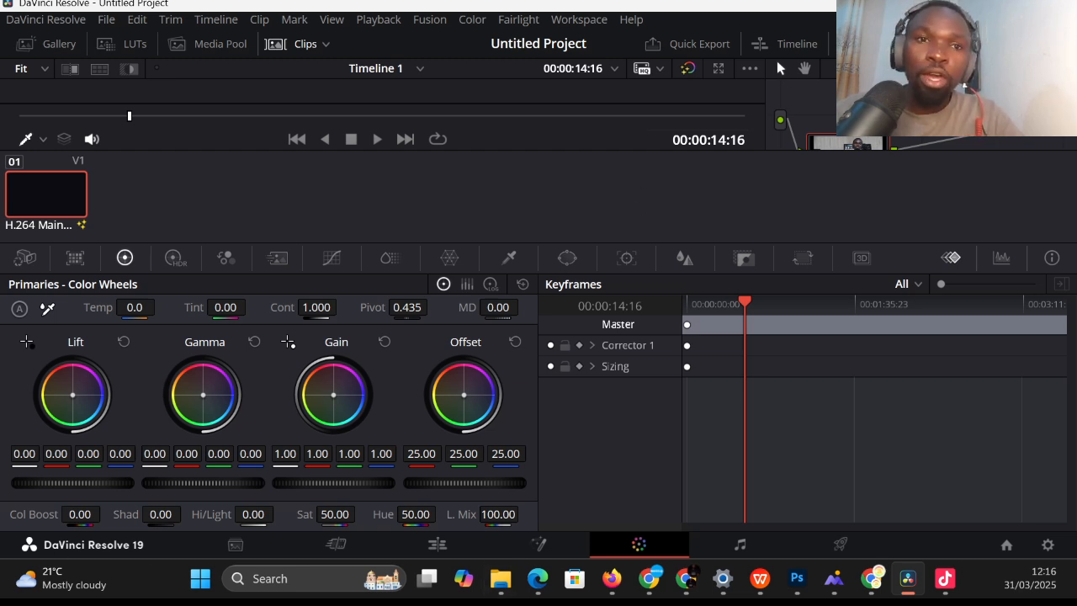
pyautogui.hotkey('alt', 'Tab')
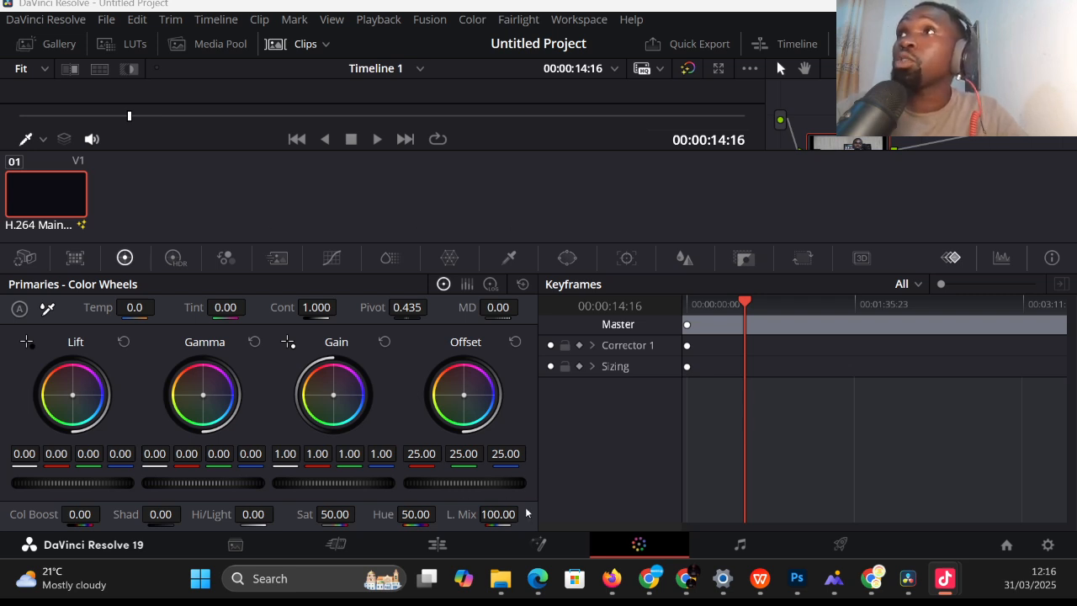
pyautogui.click(643, 548)
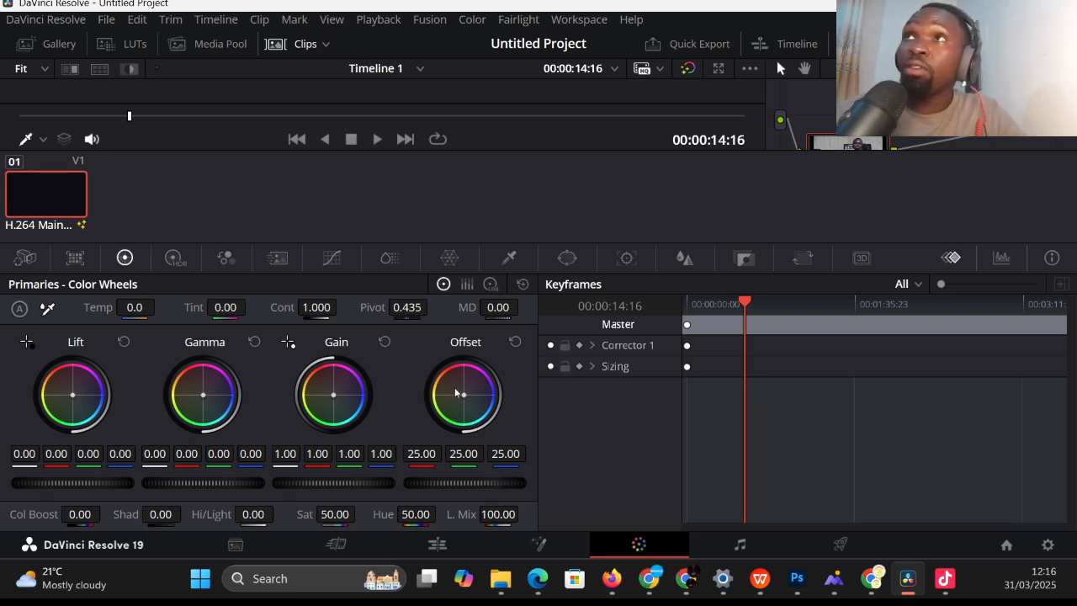
pyautogui.moveTo(815, 314); pyautogui.dragTo(897, 316)
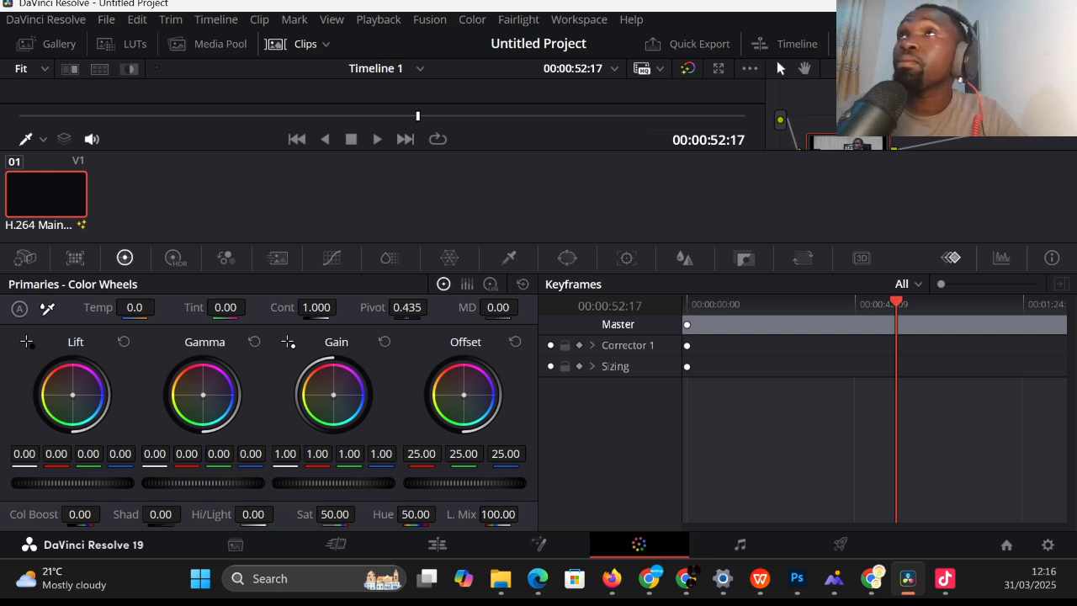
pyautogui.click(1022, 4)
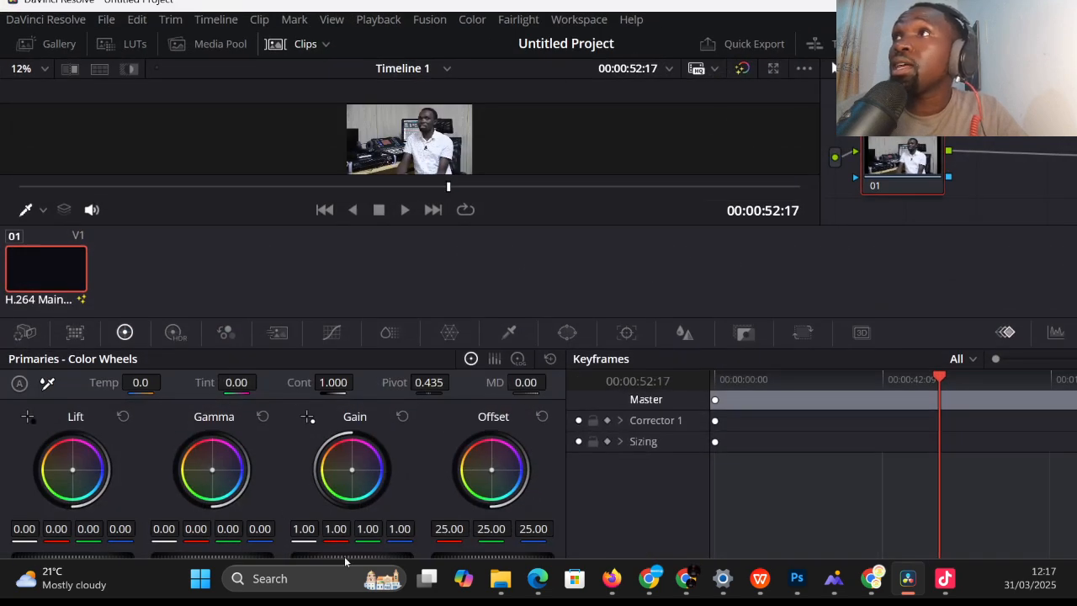
# Try Gain levels of 0.49 and 1.02, shift the Gain color balance toward blue, orange and pink, and reset the Gain wheel
pyautogui.moveTo(354, 557); pyautogui.dragTo(264, 557)
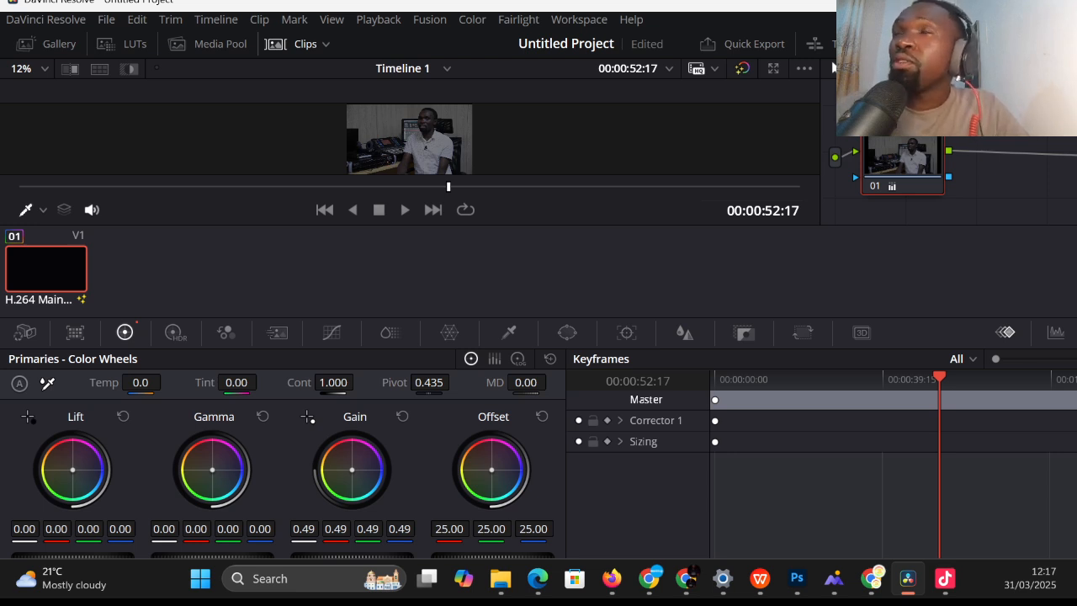
pyautogui.moveTo(352, 555); pyautogui.dragTo(420, 555)
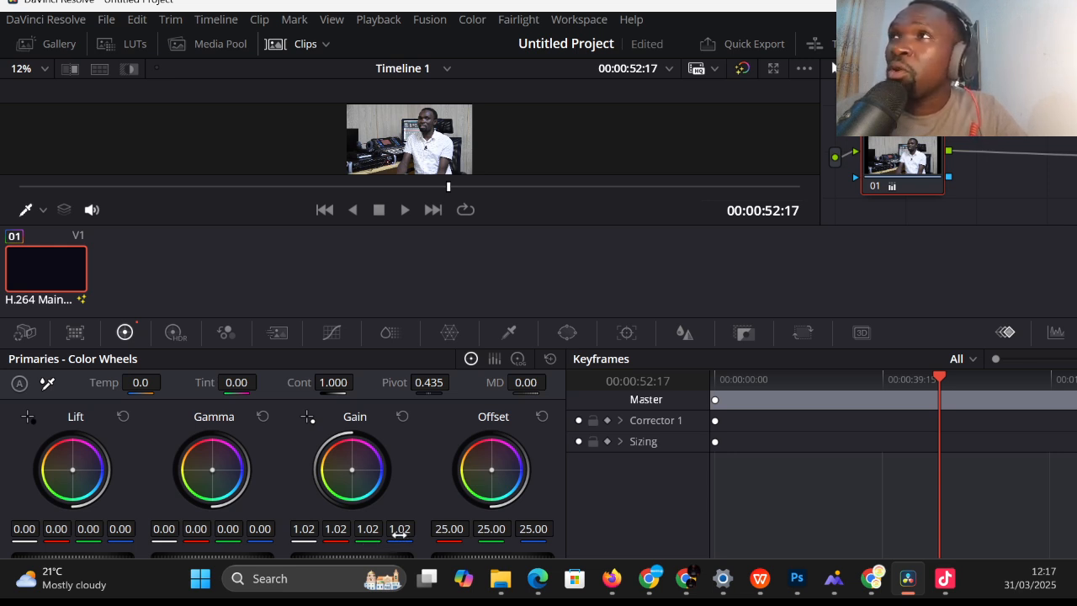
pyautogui.moveTo(400, 532); pyautogui.dragTo(421, 533)
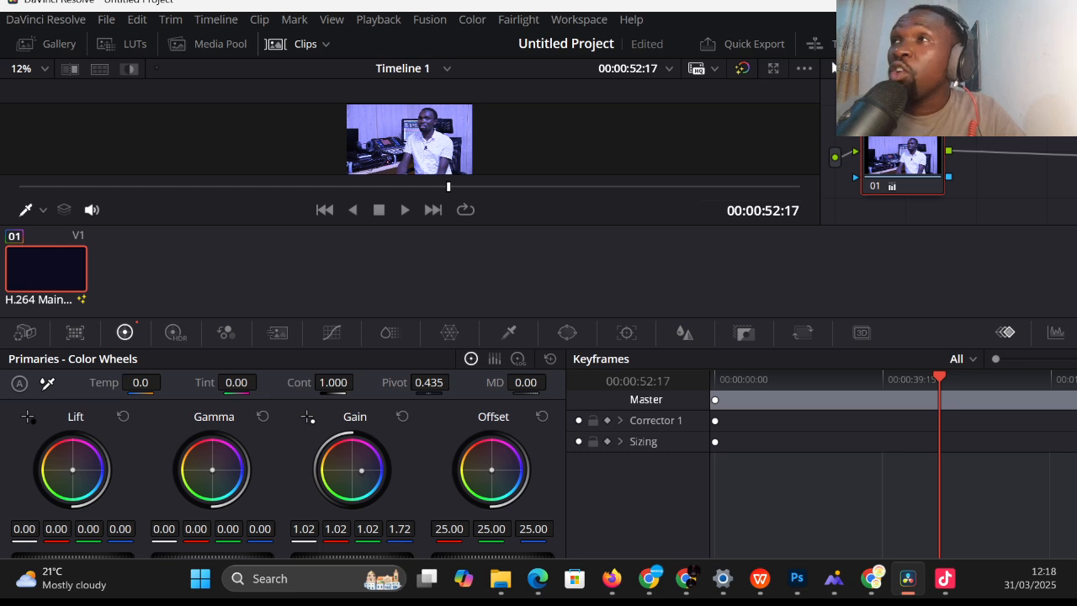
pyautogui.moveTo(361, 471); pyautogui.dragTo(348, 464)
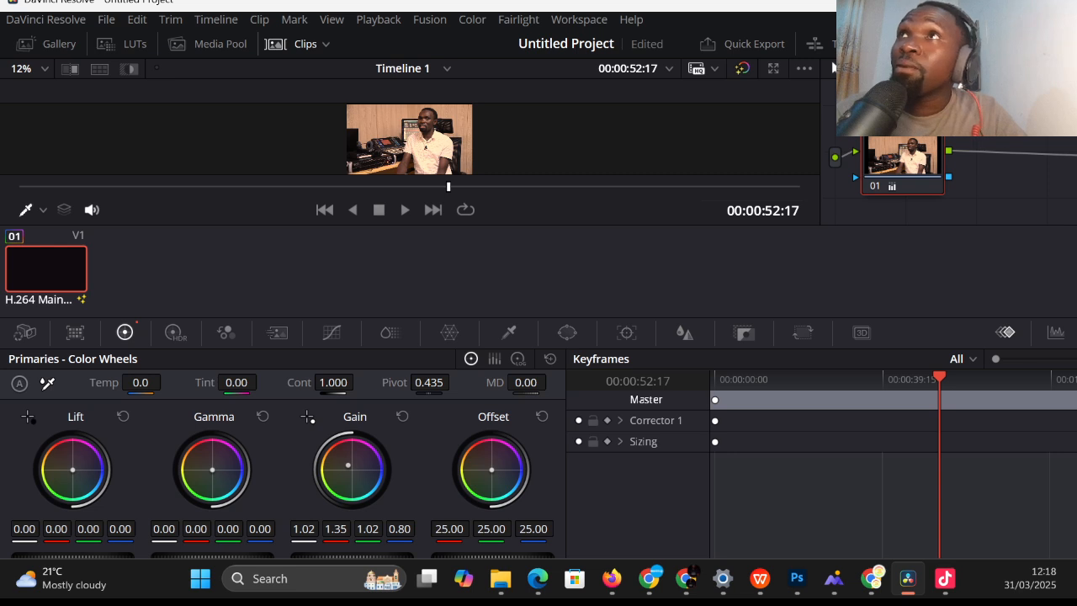
pyautogui.moveTo(347, 464)
pyautogui.mouseDown()
pyautogui.moveTo(346, 476)
pyautogui.moveTo(352, 467)
pyautogui.mouseUp()
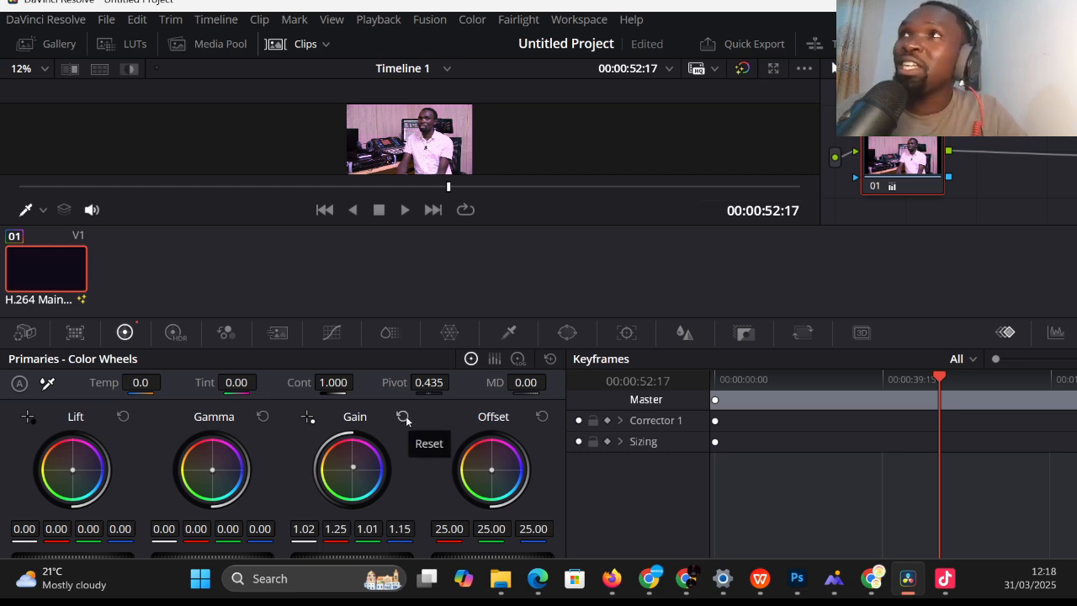
pyautogui.click(404, 417)
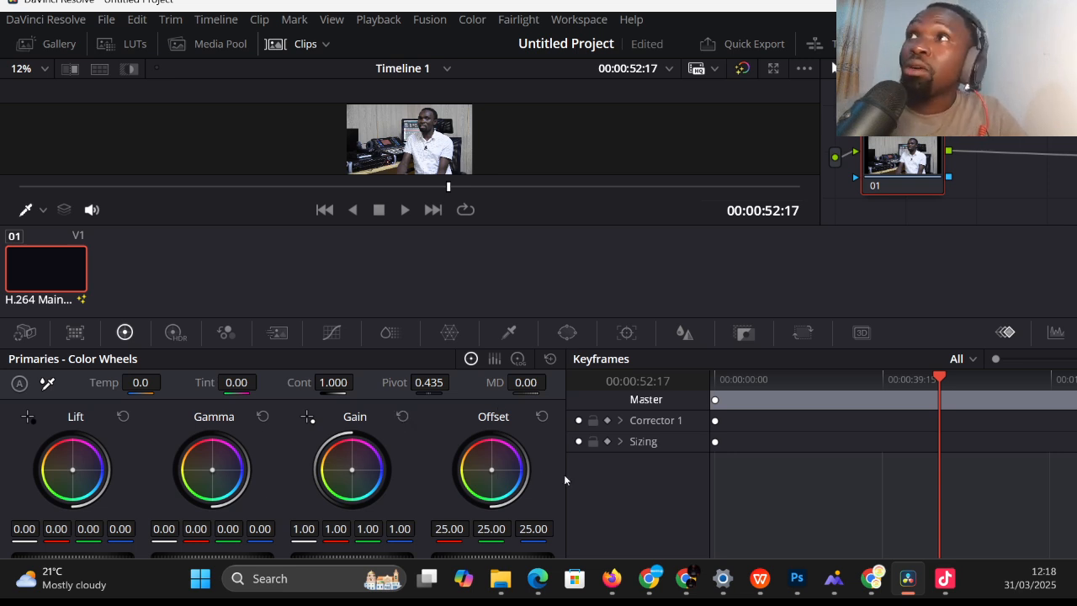
# Add a control point on the upper part of the custom curve
pyautogui.click(339, 338)
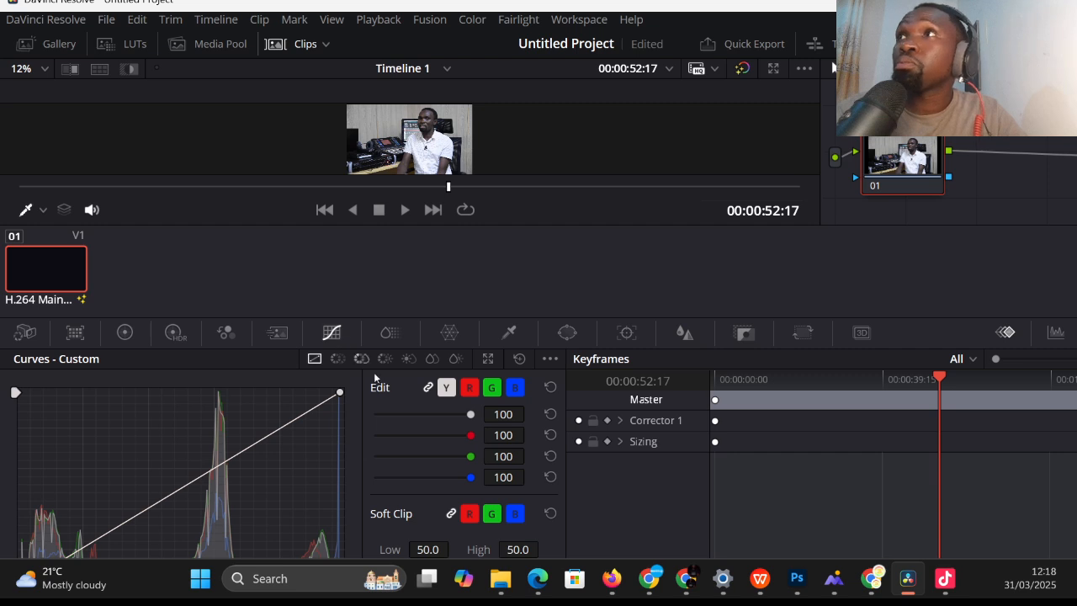
pyautogui.moveTo(286, 425)
pyautogui.mouseDown()
pyautogui.moveTo(308, 464)
pyautogui.moveTo(289, 427)
pyautogui.mouseUp()
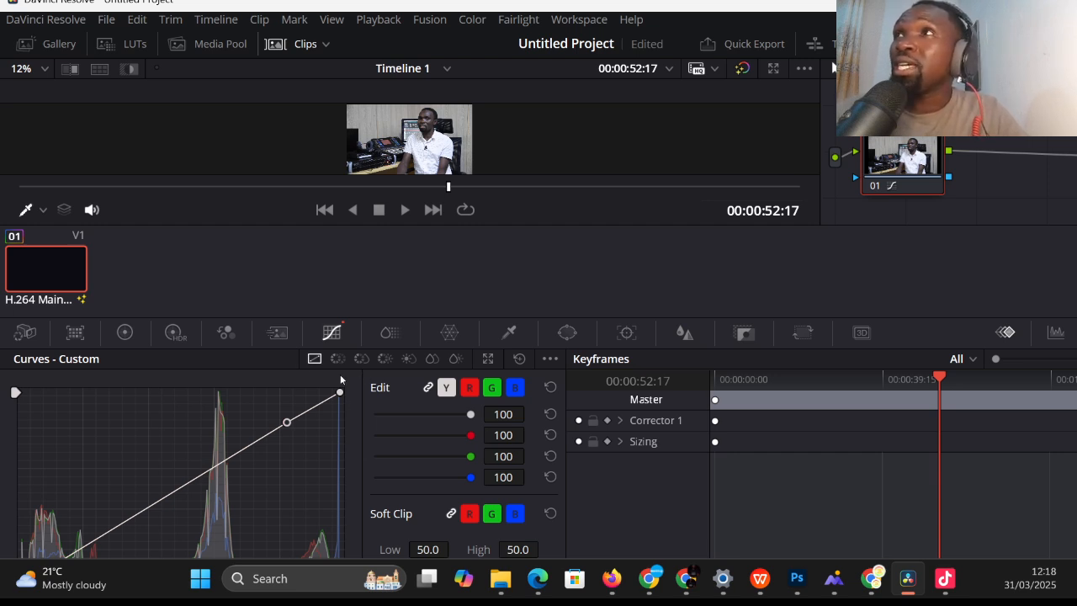
# View the ColorSlice controls and enable a circle power window on node 01
pyautogui.click(390, 333)
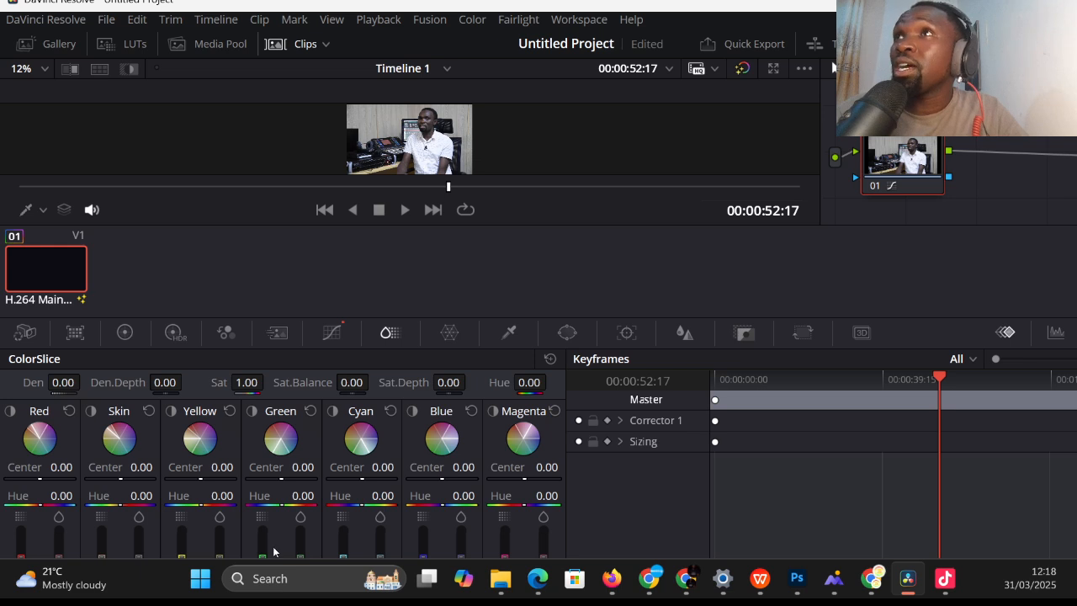
pyautogui.click(567, 332)
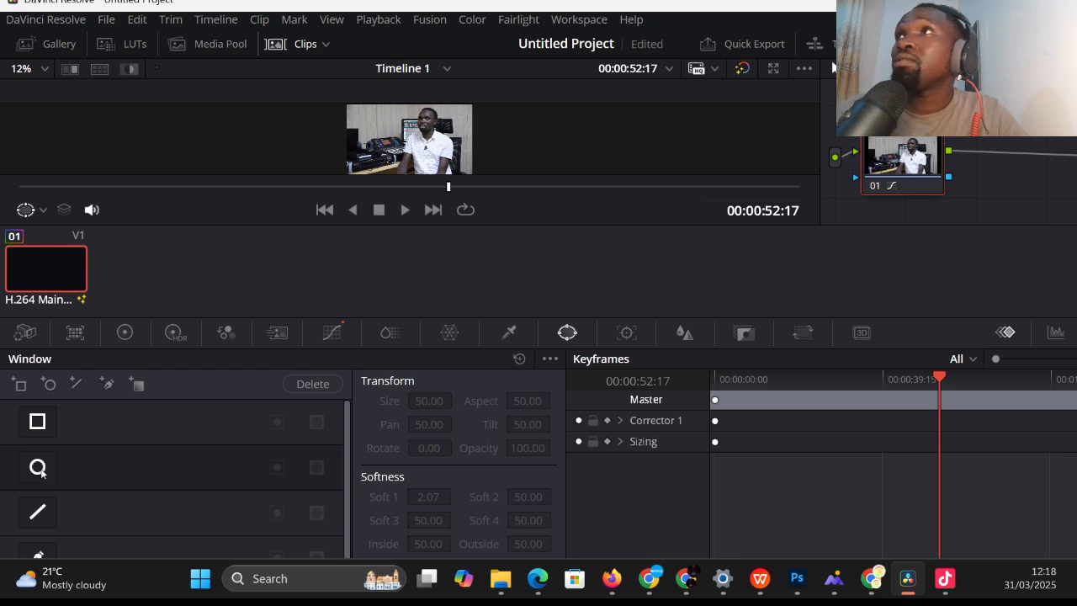
pyautogui.click(39, 469)
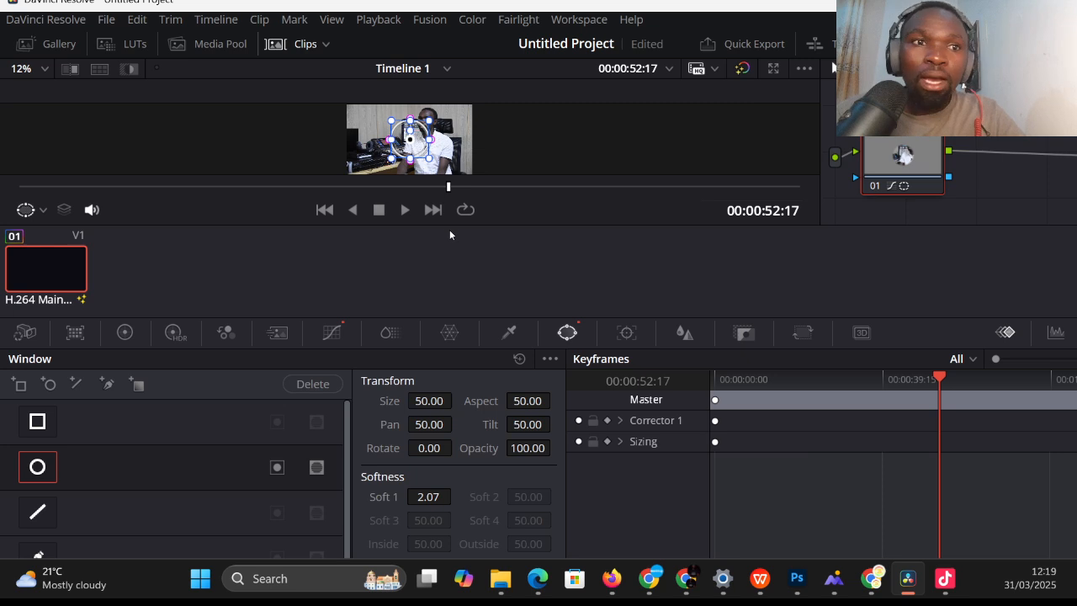
# Examine the tracker and Blur controls of the Color page and maximize the program window
pyautogui.click(626, 333)
pyautogui.click(683, 334)
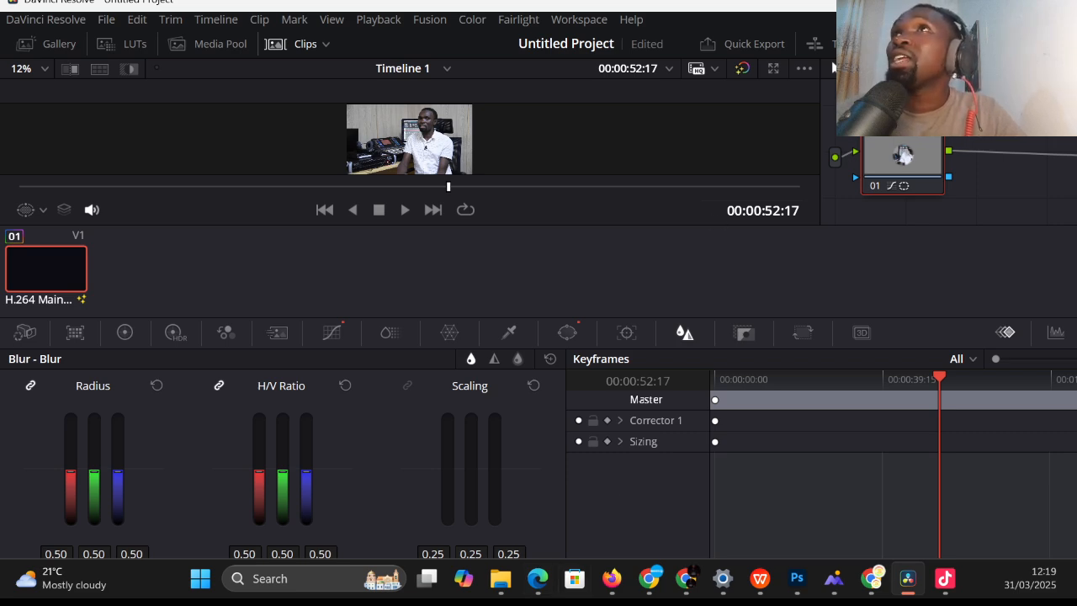
pyautogui.click(1066, 3)
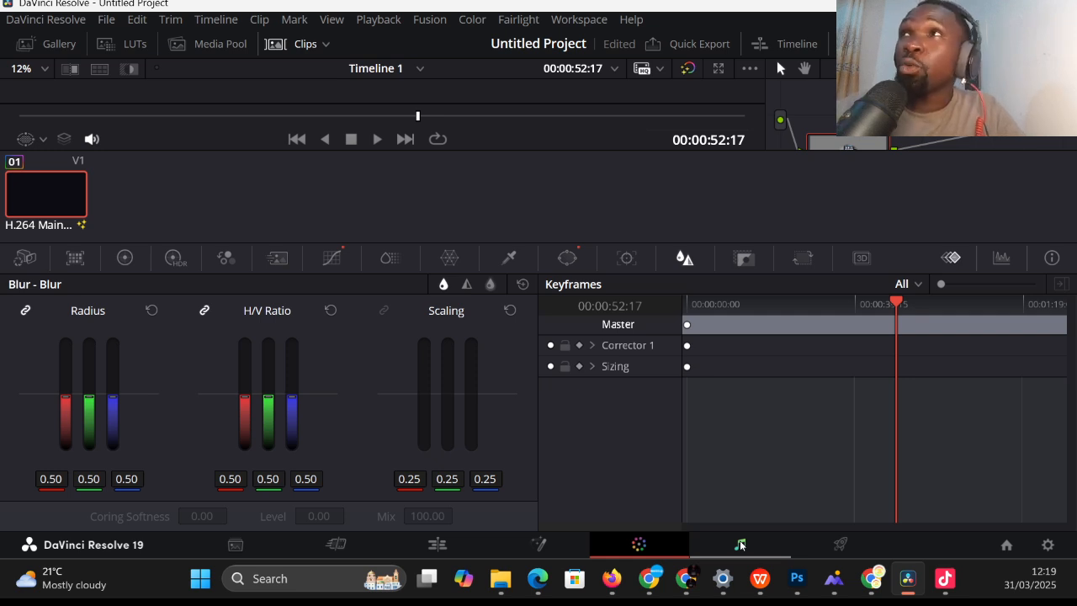
# Apply the Delay effect to the Audio 1 clip on the Fairlight page during playback, and disable the effect
pyautogui.click(741, 545)
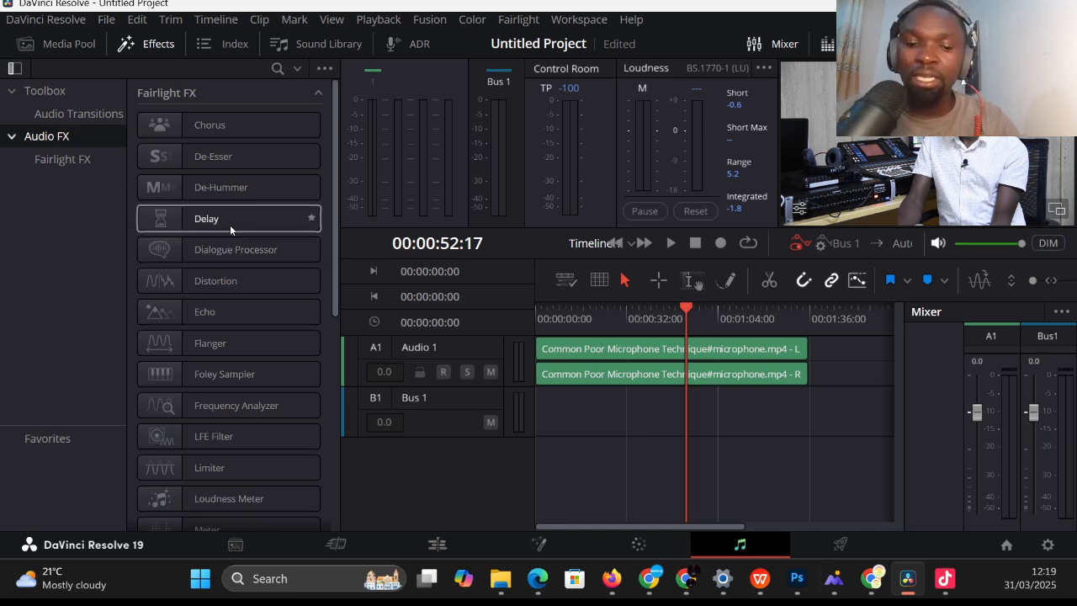
pyautogui.press('space')
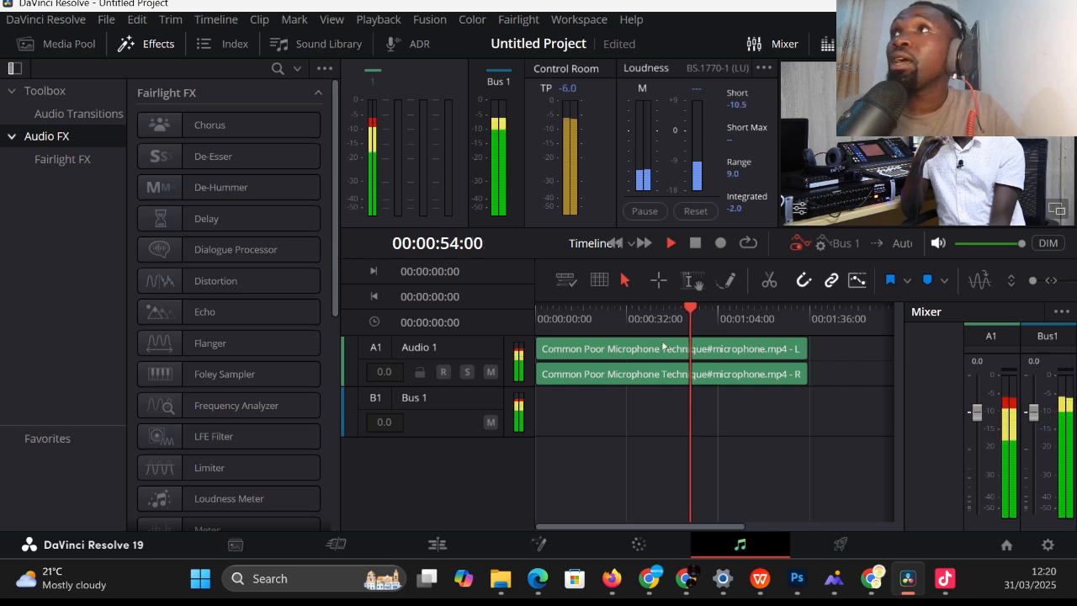
pyautogui.moveTo(212, 217); pyautogui.dragTo(673, 355)
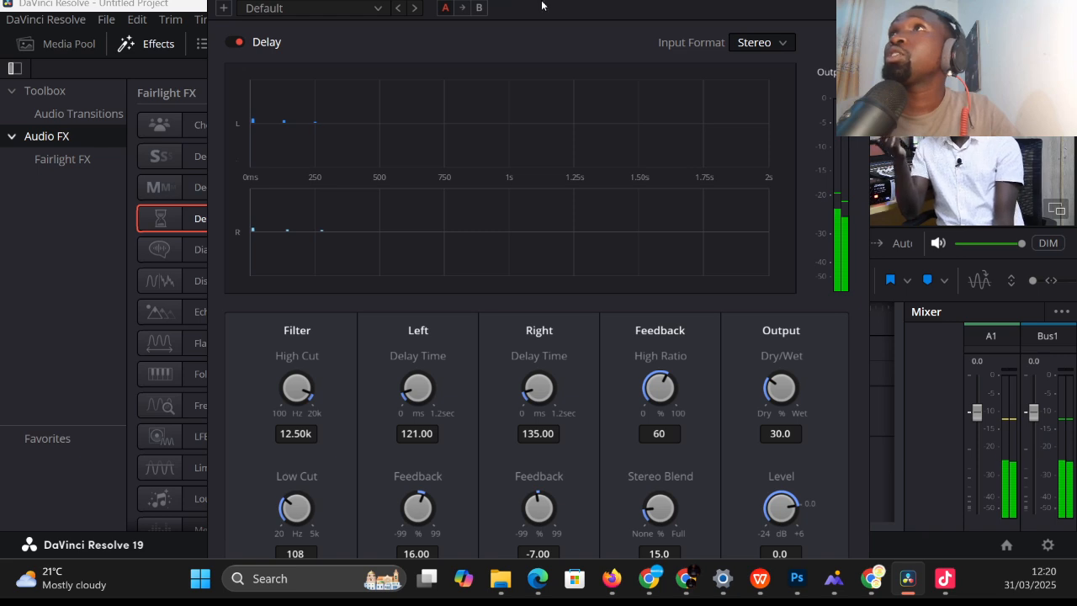
pyautogui.moveTo(542, 6); pyautogui.dragTo(544, 17)
pyautogui.moveTo(783, 23); pyautogui.dragTo(695, 41)
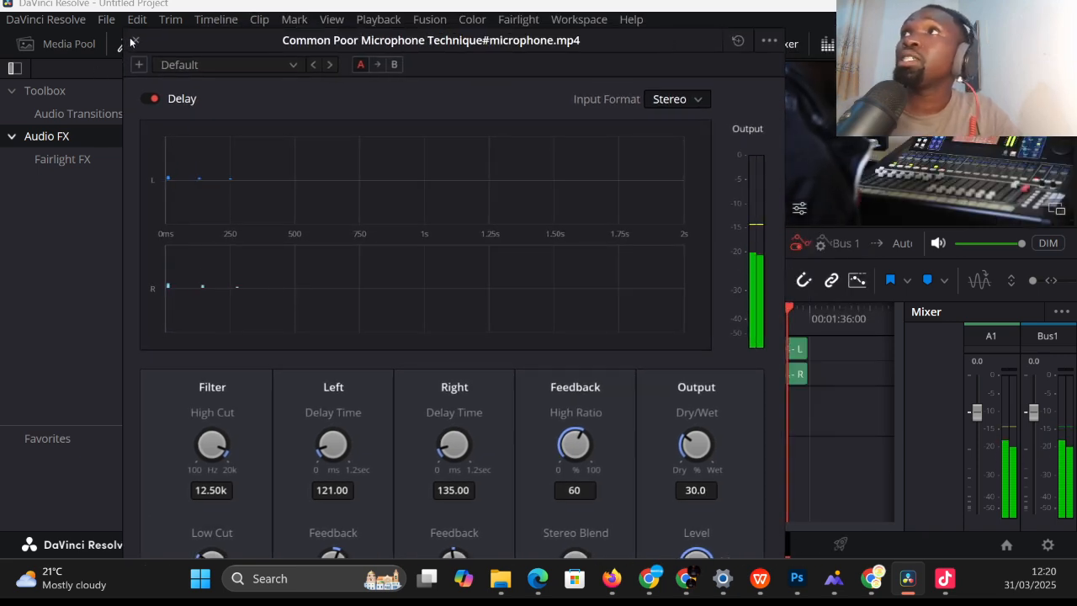
pyautogui.click(150, 98)
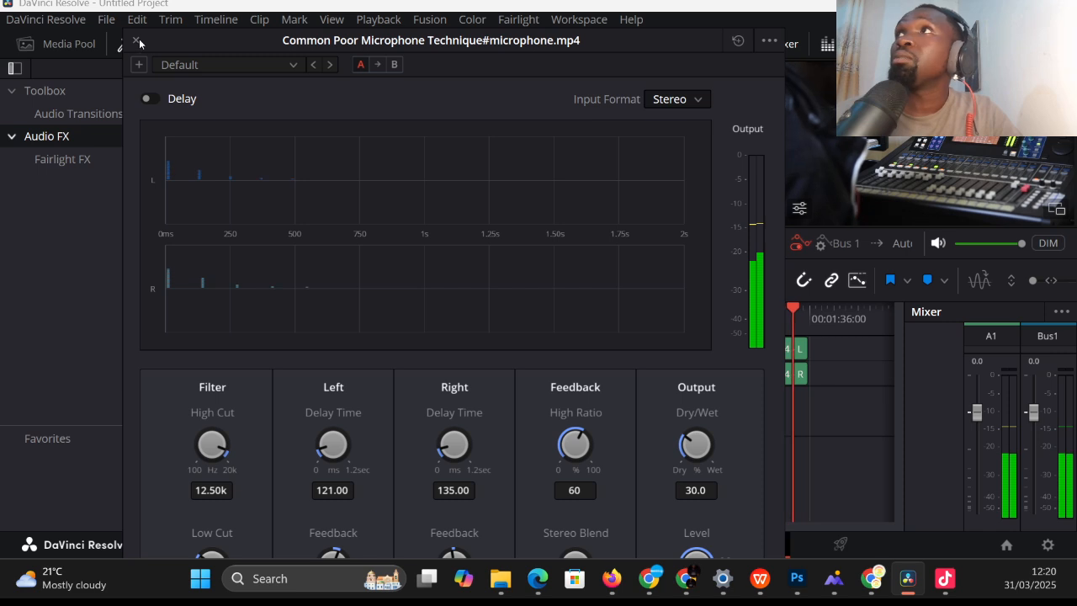
pyautogui.click(136, 40)
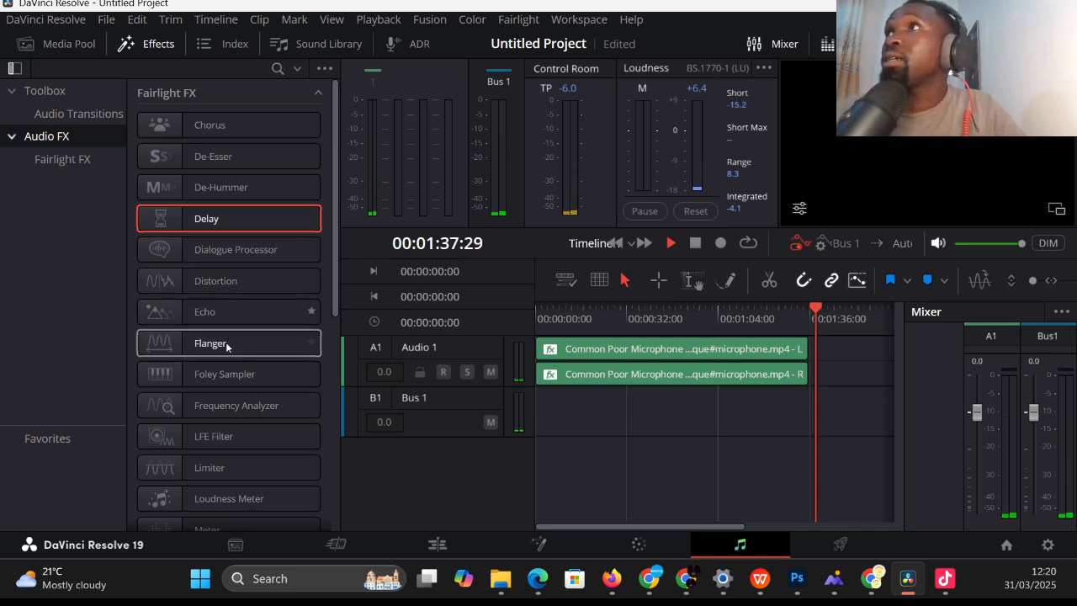
# Apply Noise Reduction in Auto Speech Mode to the Audio 1 clip during playback, and save the project
pyautogui.scroll(-4, 240, 378)
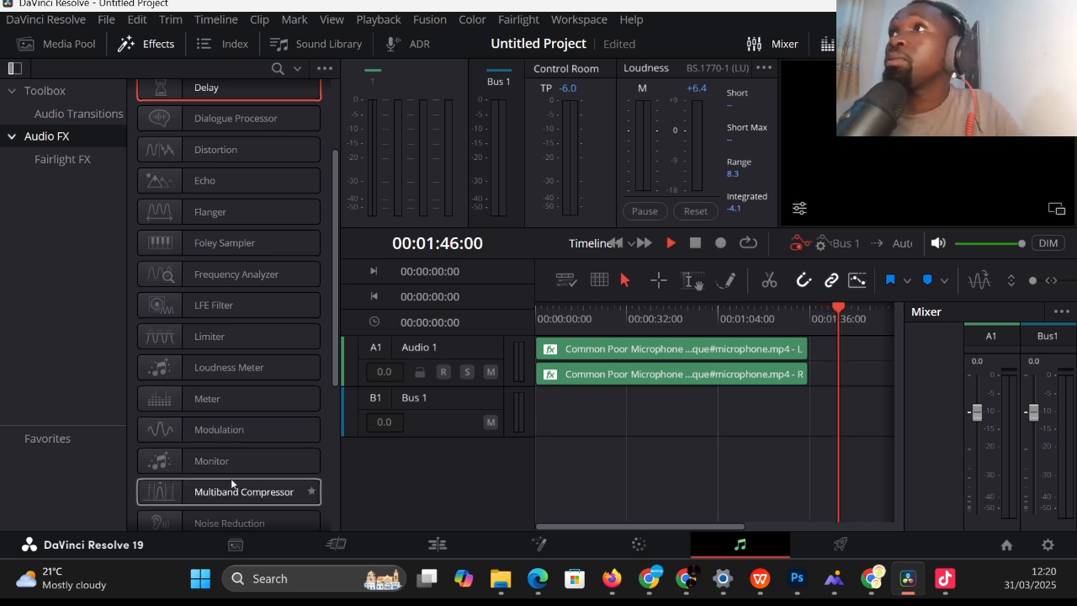
pyautogui.scroll(-3, 222, 504)
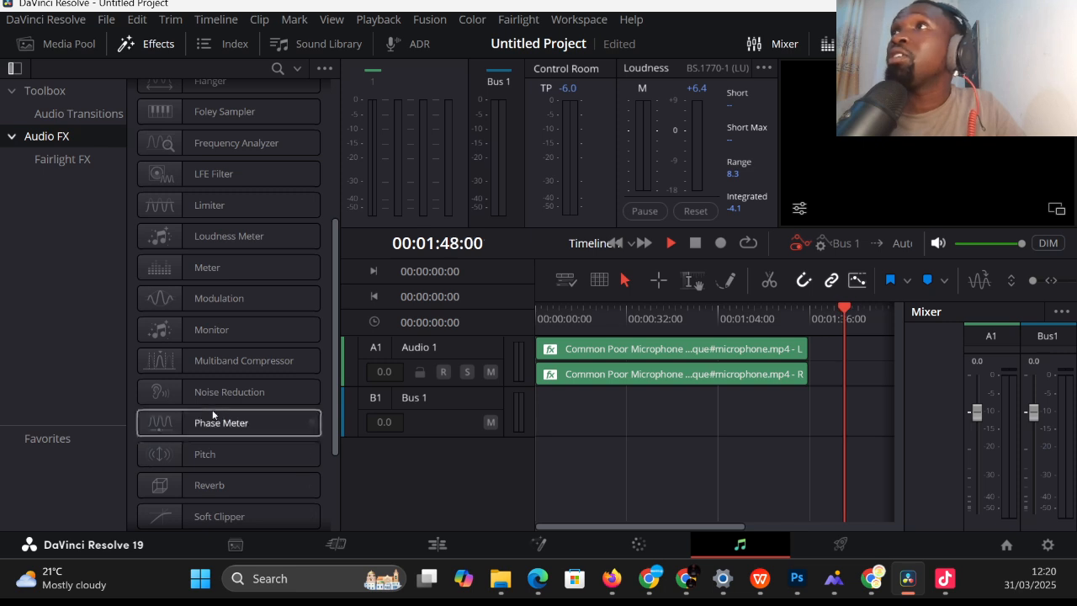
pyautogui.click(568, 310)
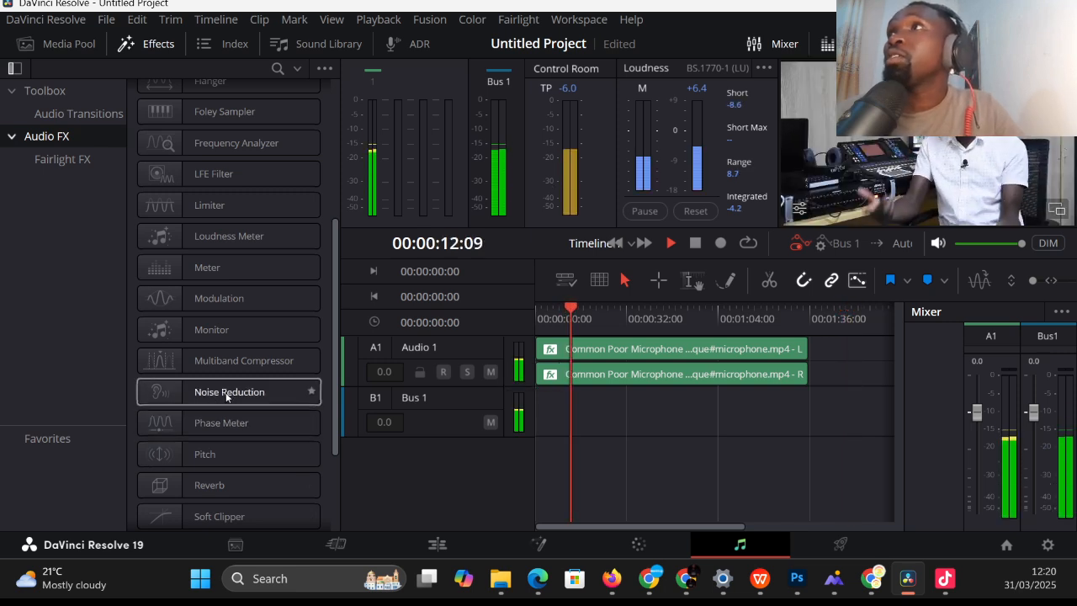
pyautogui.moveTo(222, 392); pyautogui.dragTo(604, 364)
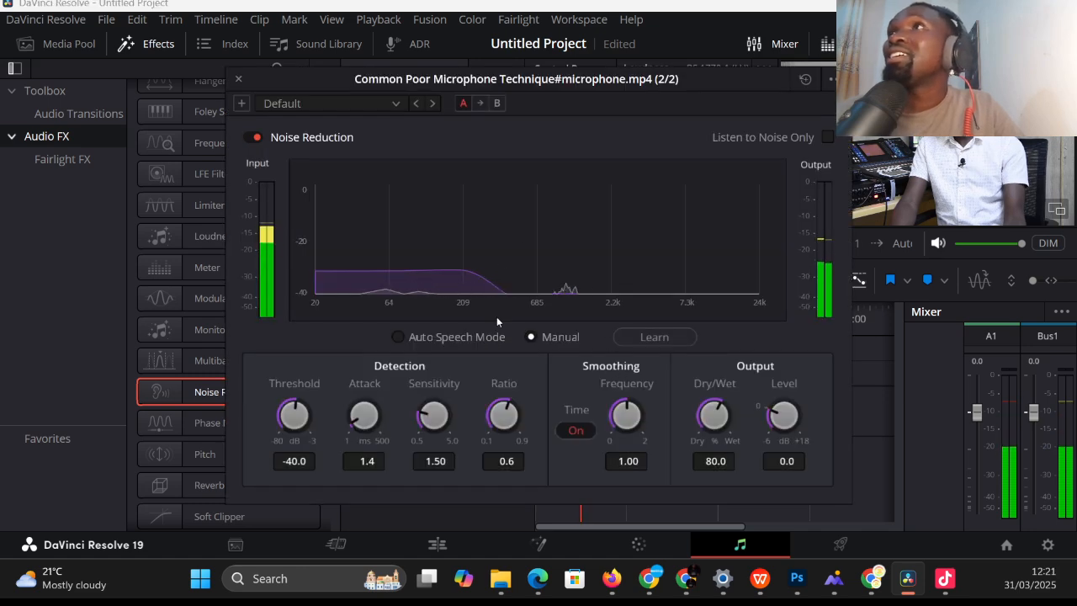
pyautogui.click(403, 335)
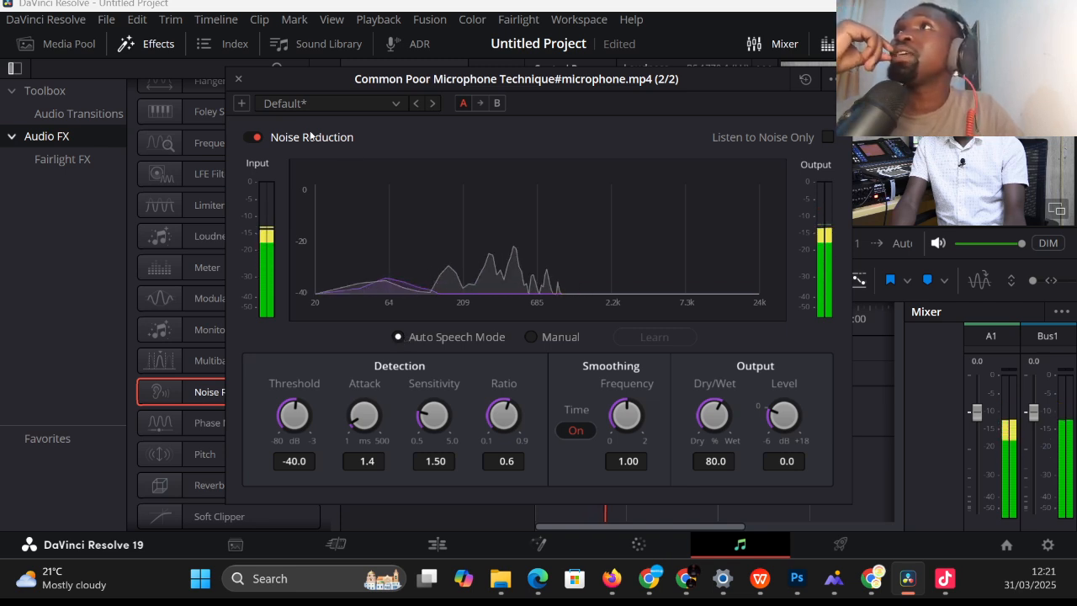
pyautogui.click(257, 137)
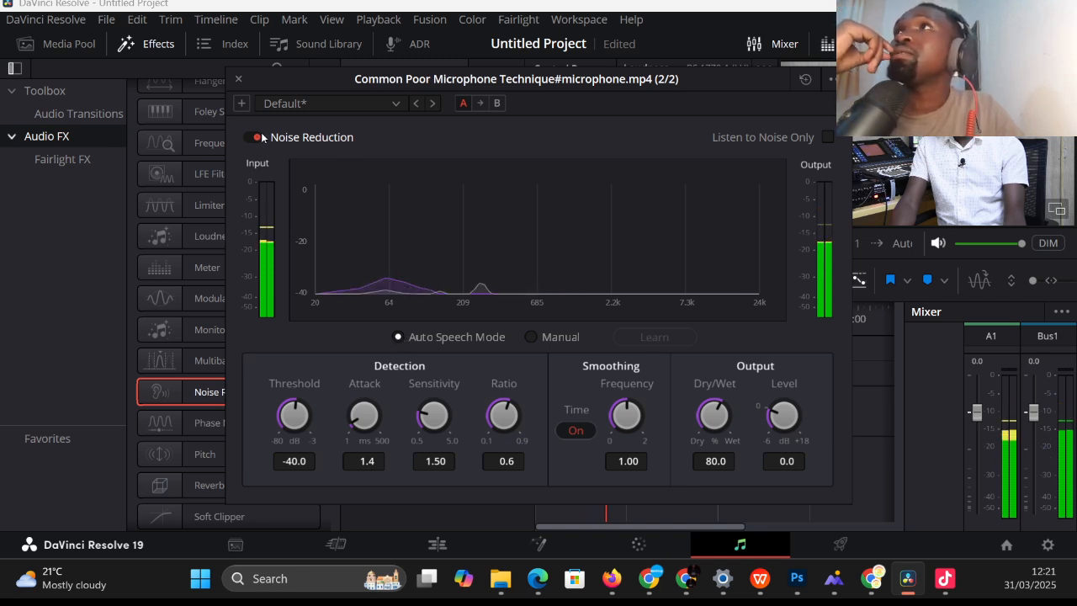
pyautogui.click(240, 79)
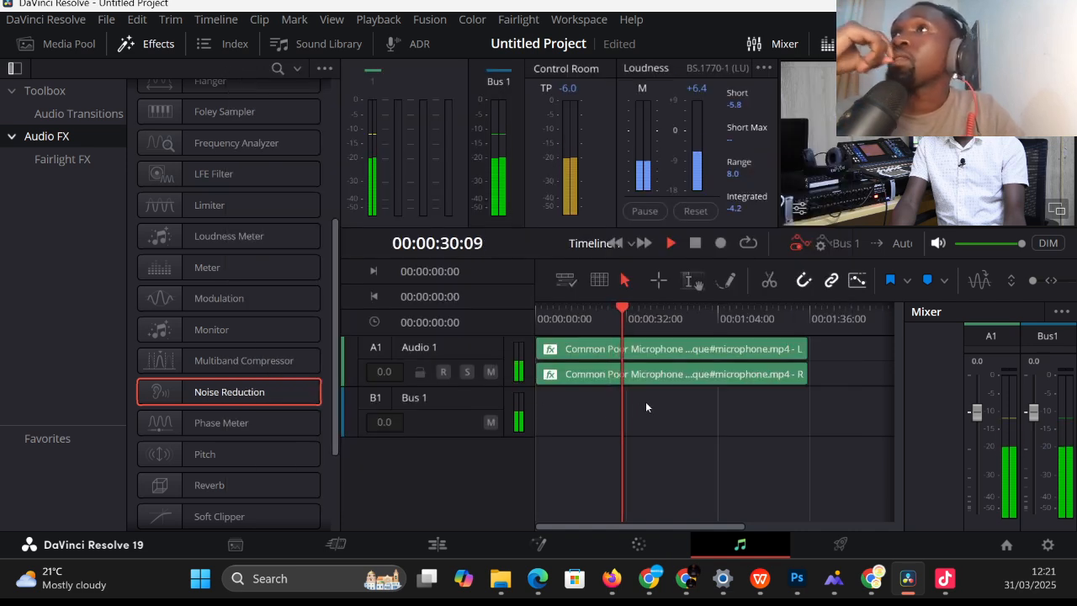
pyautogui.press('space')
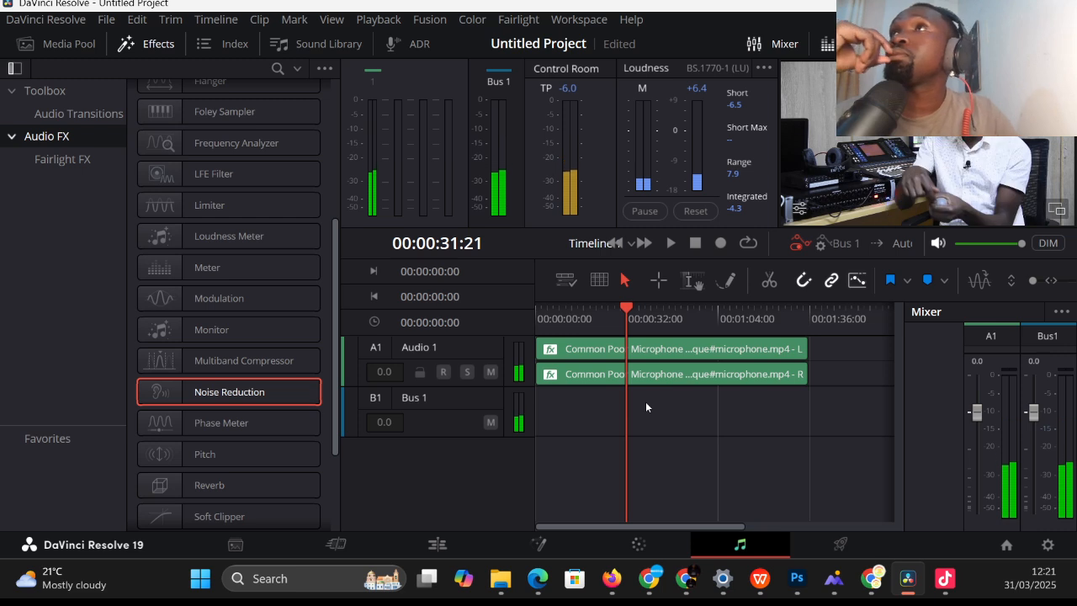
pyautogui.hotkey('ctrl', 's')
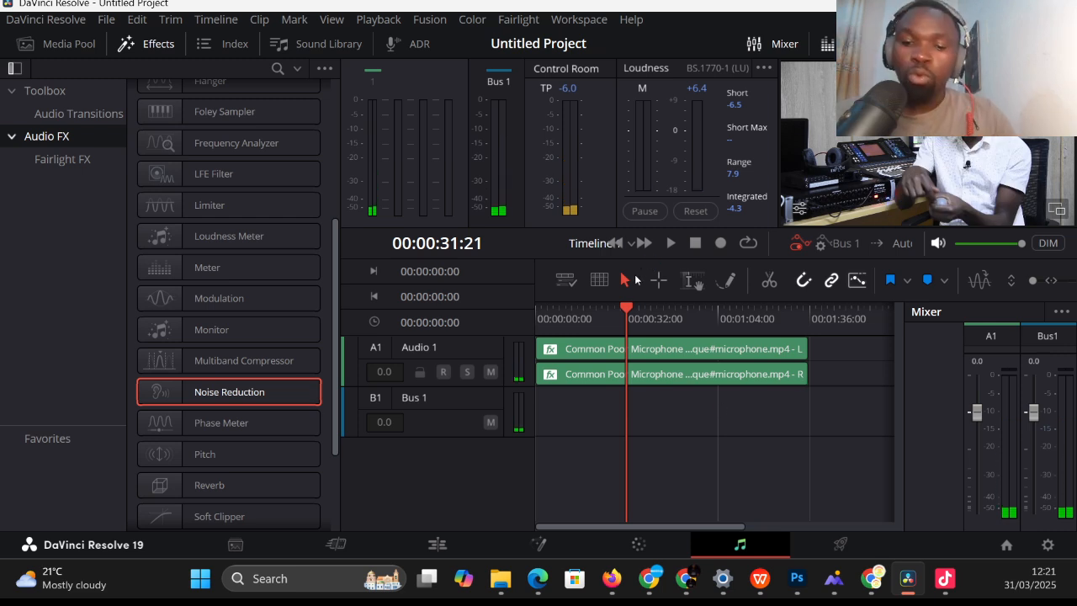
# Play the timeline from about 9 seconds, try the Bus 1 fader at +10, and set it to +0.5
pyautogui.click(561, 310)
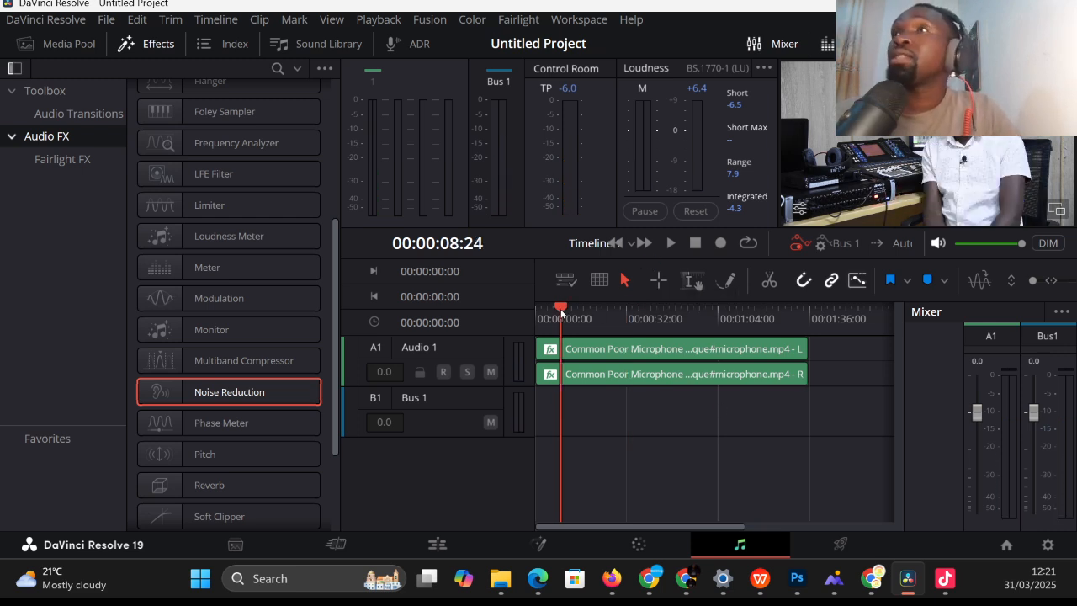
pyautogui.press('space')
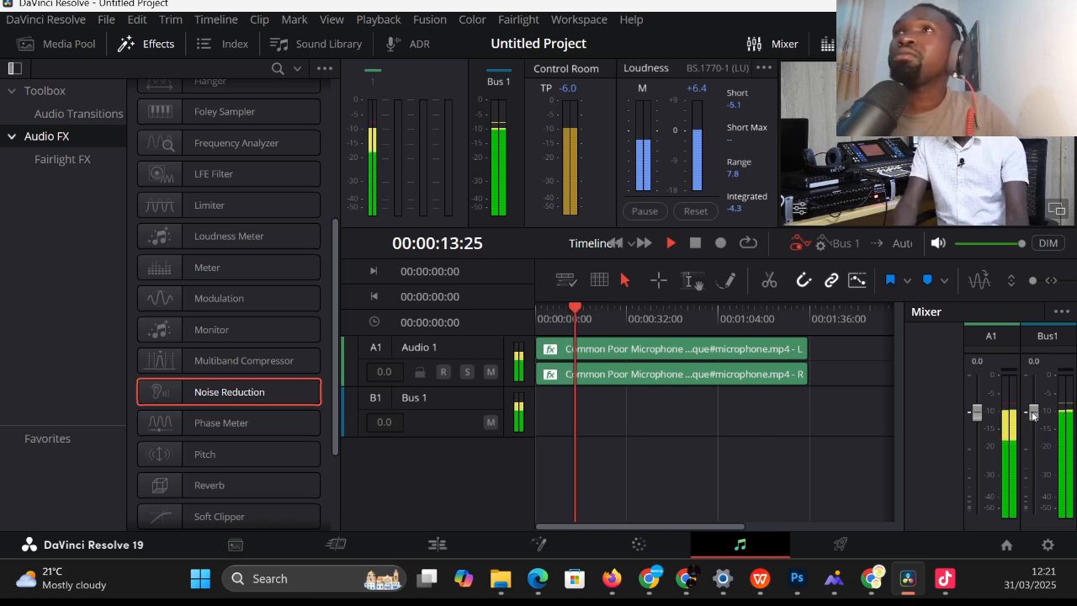
pyautogui.moveTo(1033, 413); pyautogui.dragTo(1034, 381)
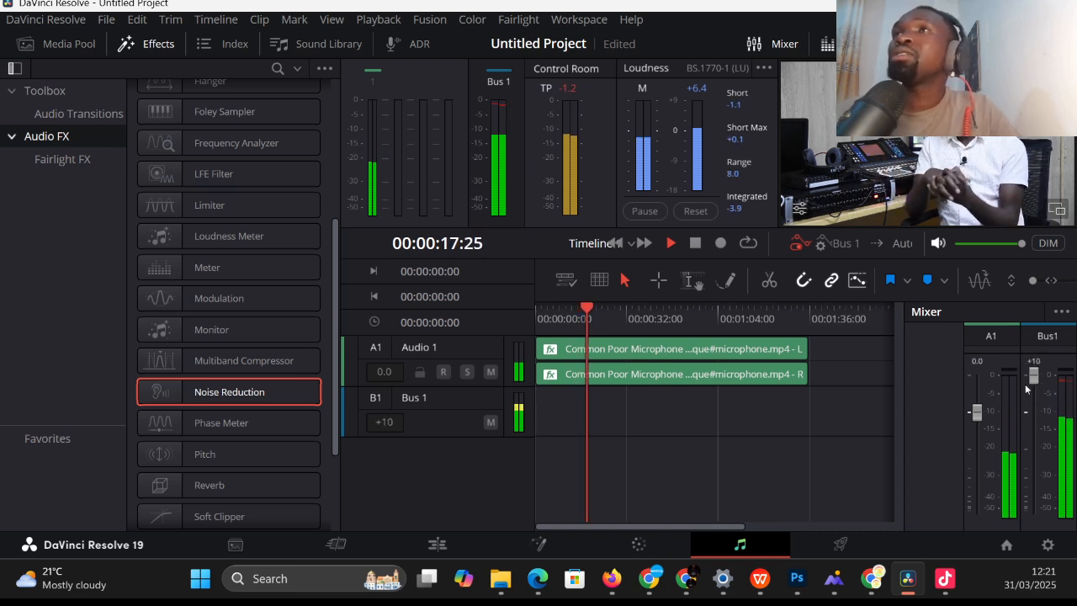
pyautogui.moveTo(1033, 381); pyautogui.dragTo(1029, 412)
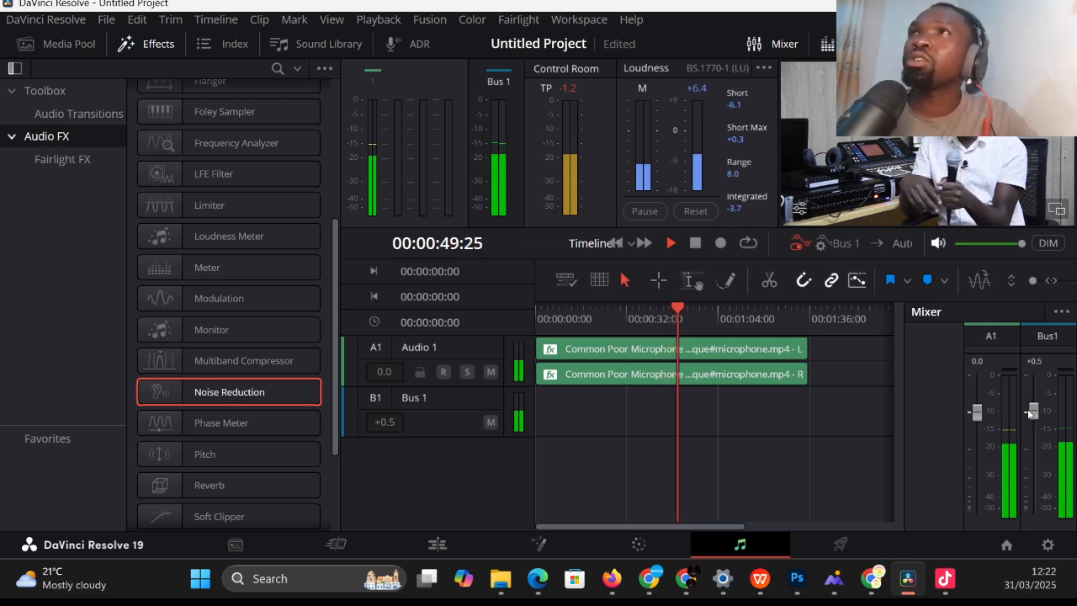
pyautogui.press('space')
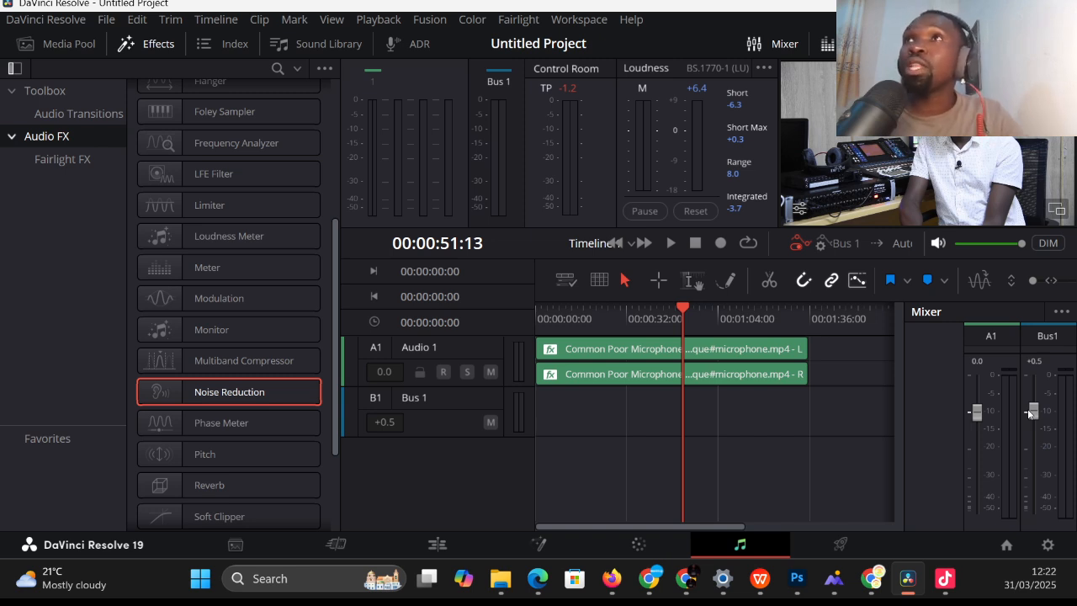
# Listen to the timeline audio from about 51 seconds and again from about 18 seconds
pyautogui.click(621, 311)
pyautogui.press('space')
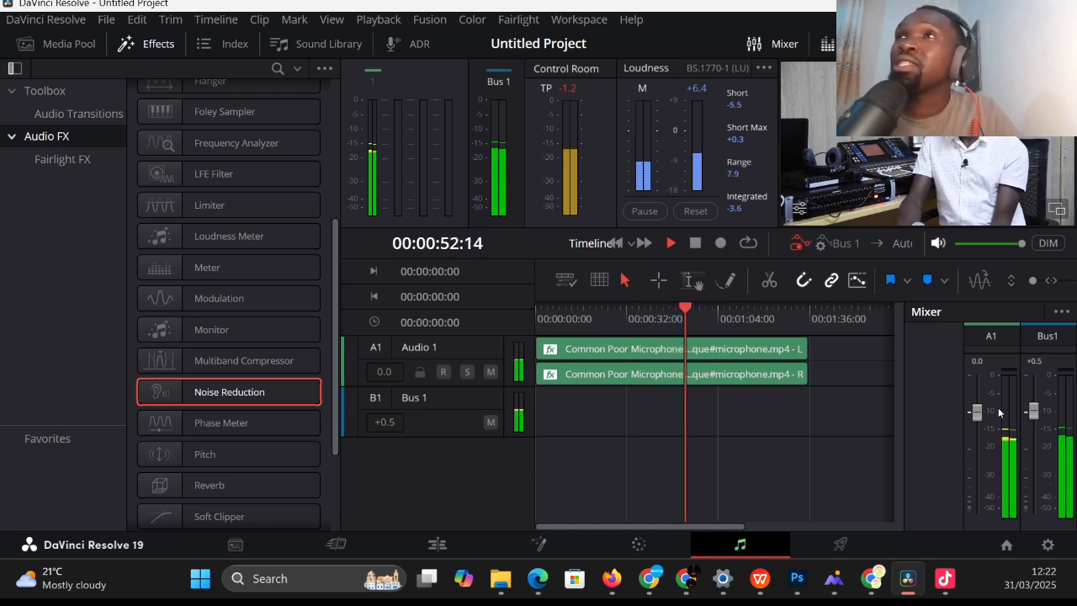
pyautogui.press('space')
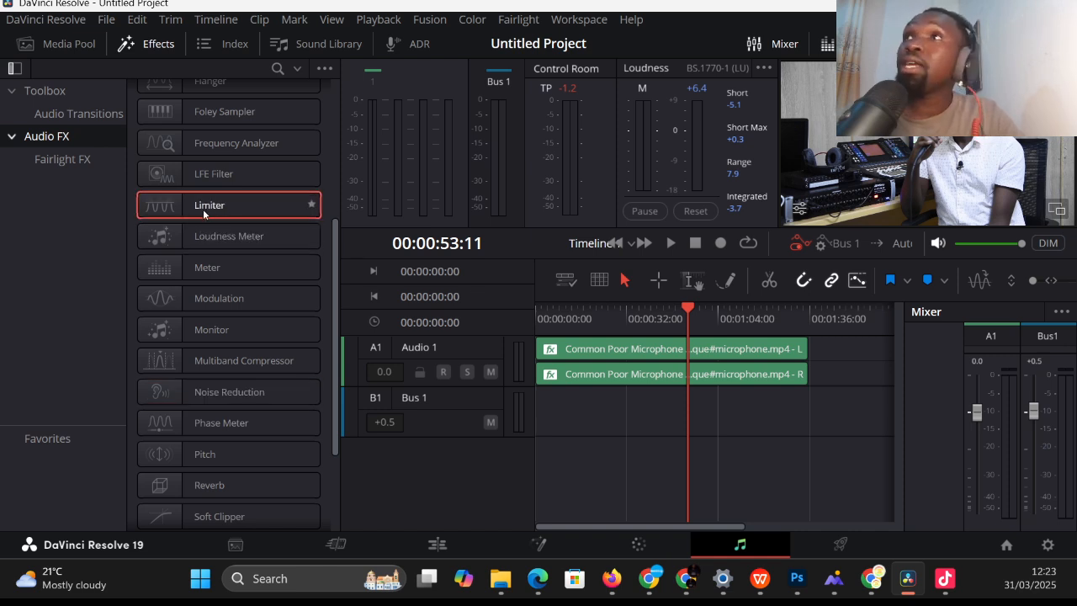
pyautogui.click(589, 321)
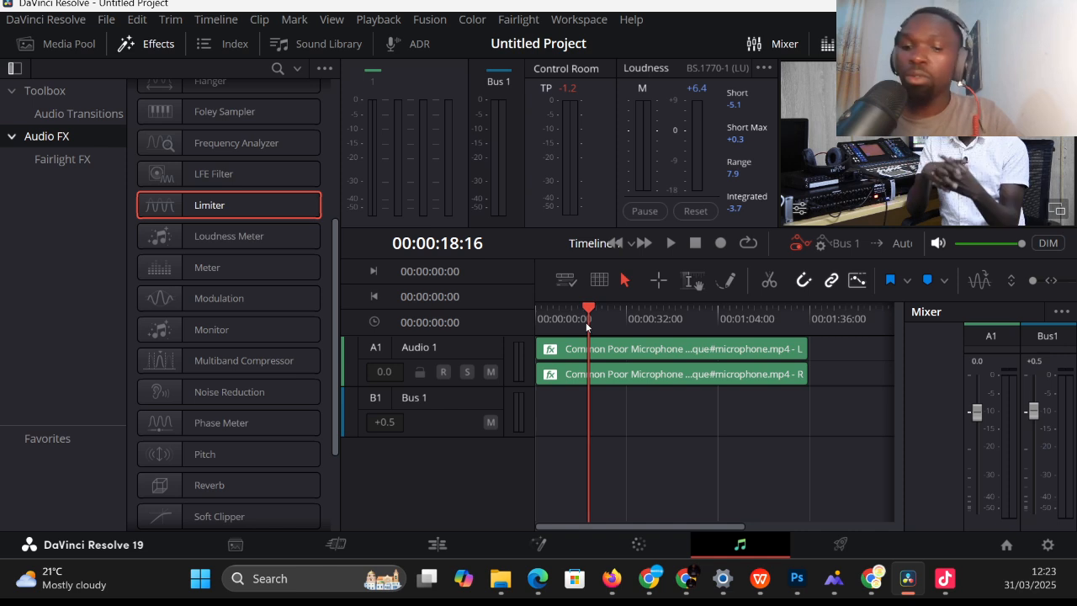
pyautogui.press('space')
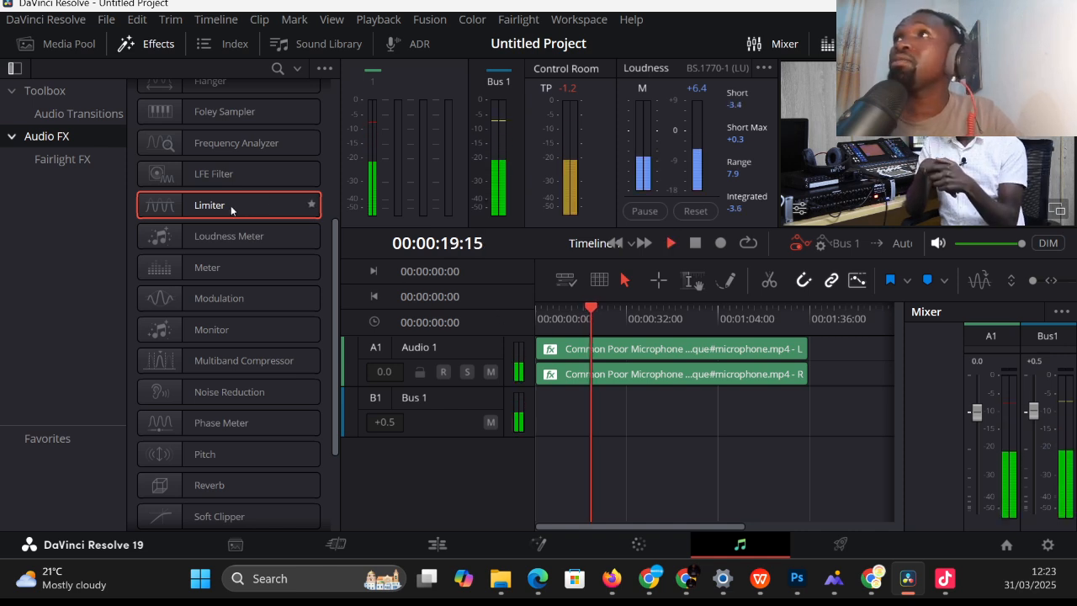
pyautogui.press('space')
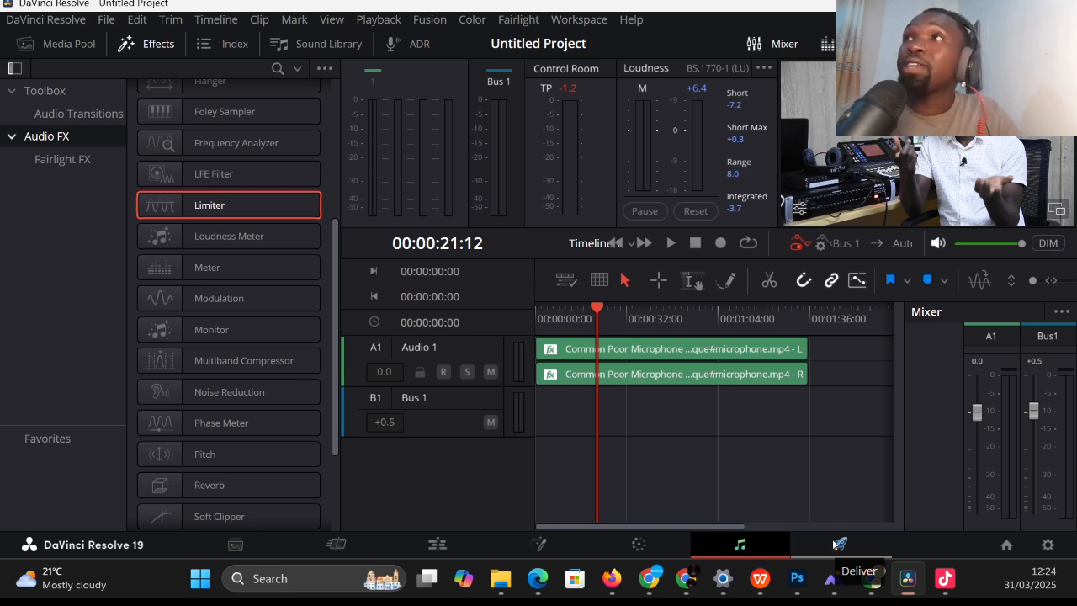
# Revisit the Media page, and select the YouTube 1080p render preset on the Deliver page to review its settings
pyautogui.click(238, 544)
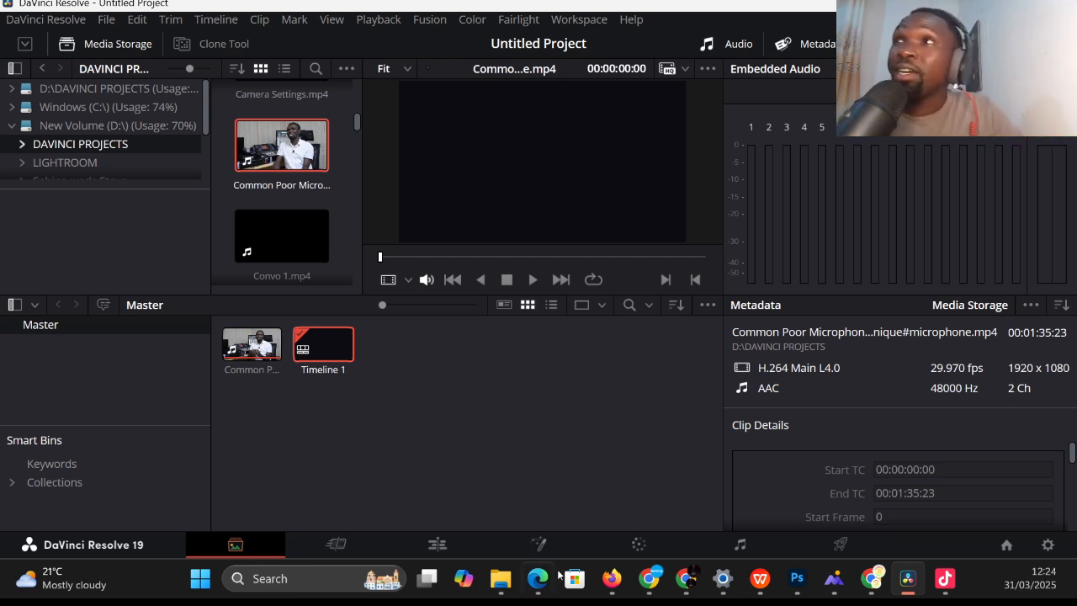
pyautogui.click(841, 545)
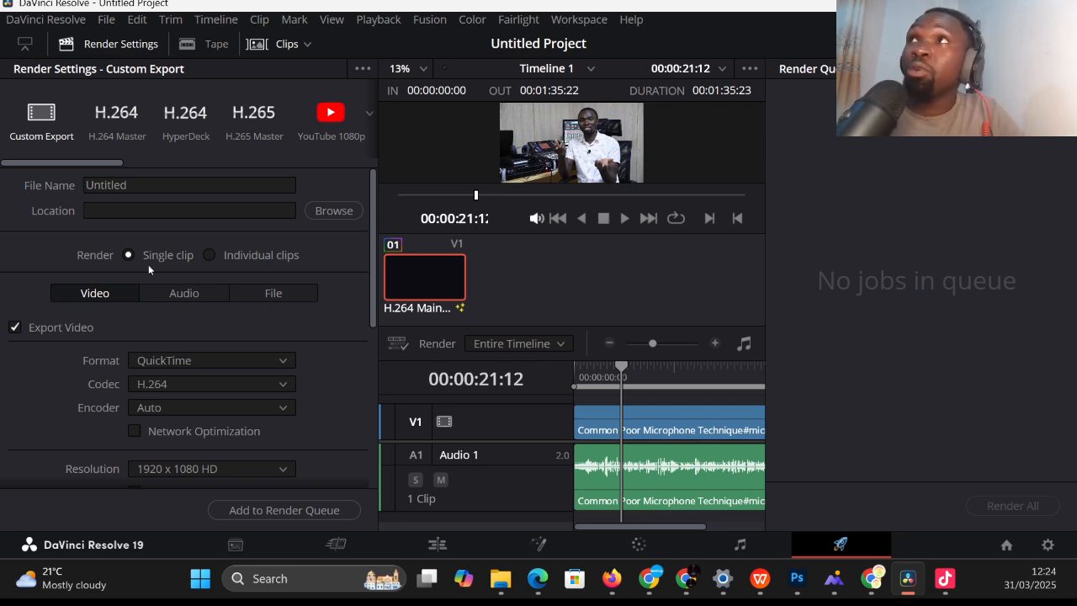
pyautogui.click(336, 135)
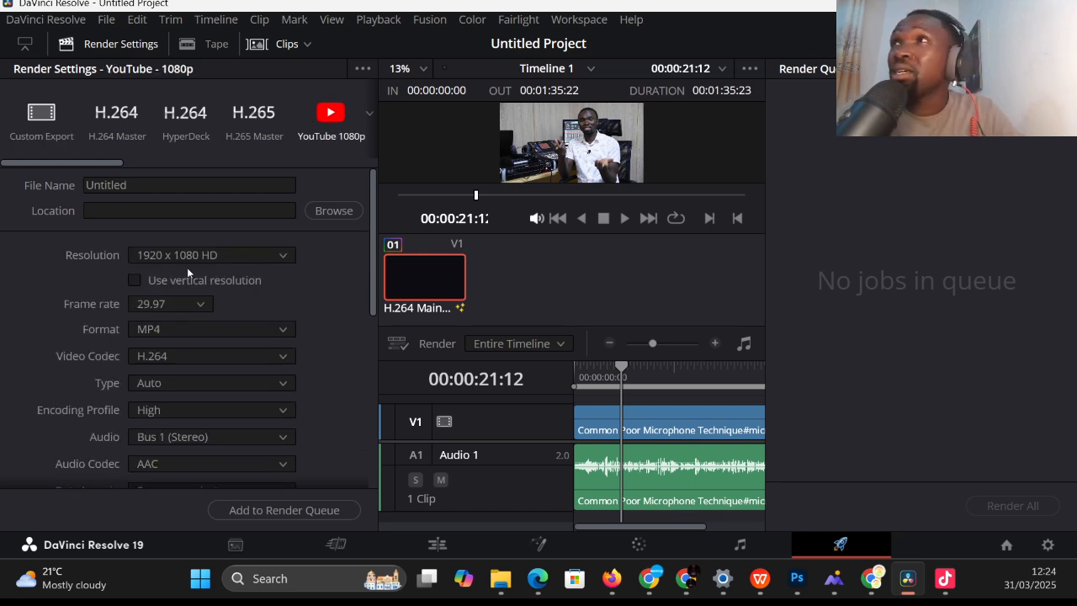
pyautogui.scroll(-3, 200, 469)
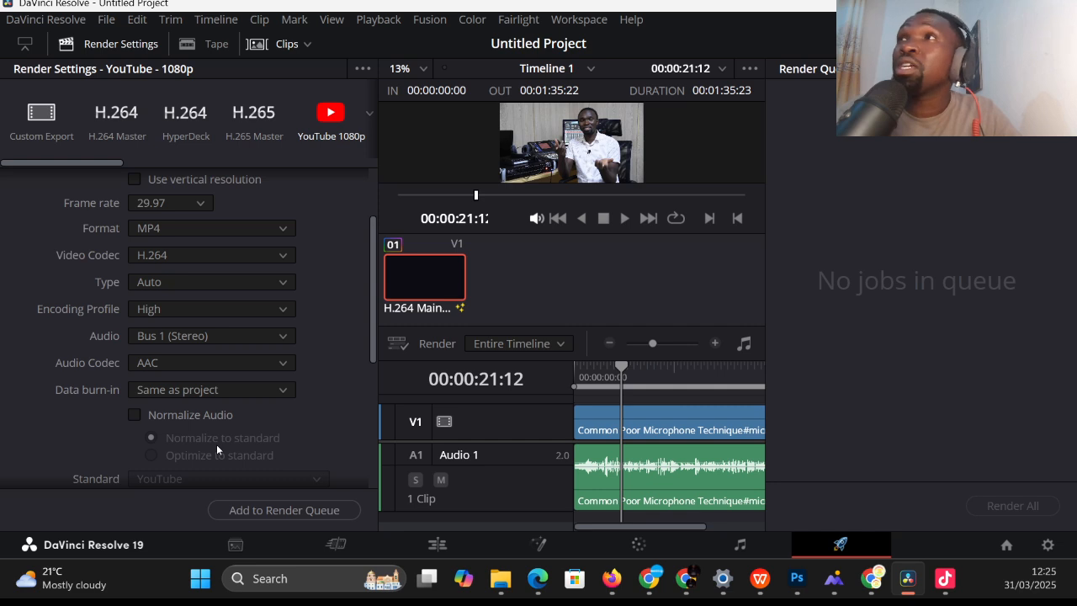
pyautogui.scroll(3, 217, 445)
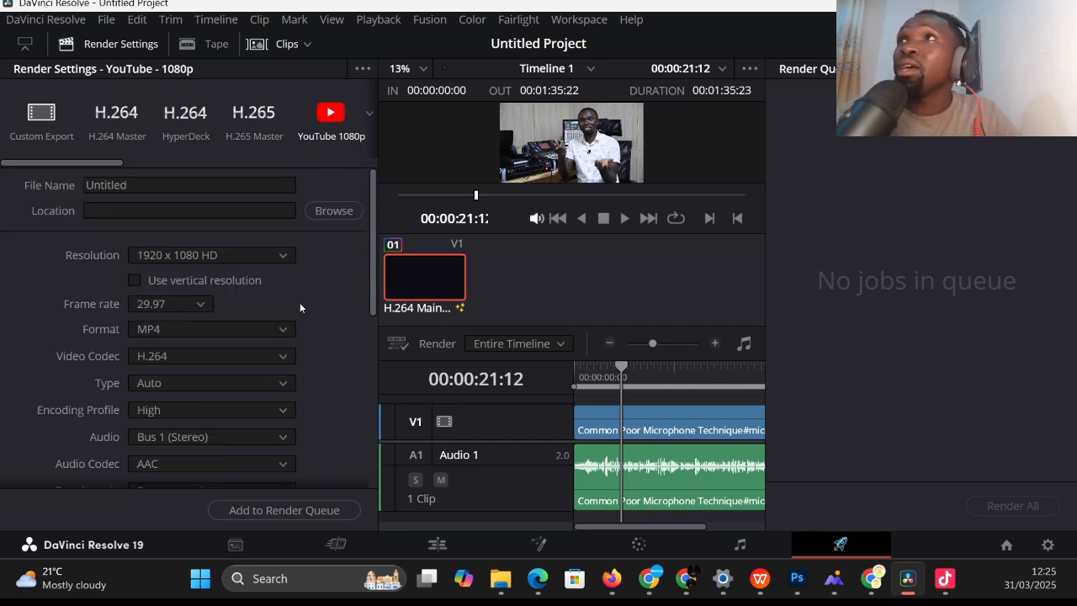
# Browse the remaining render presets from Vimeo and TikTok through to Pro Tools
pyautogui.moveTo(116, 160); pyautogui.dragTo(201, 161)
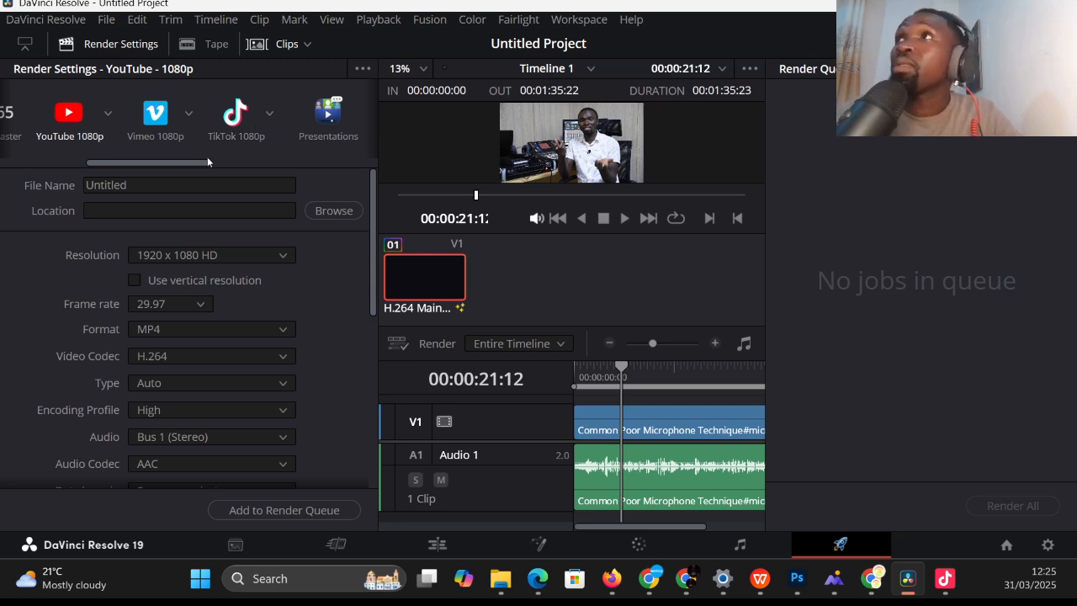
pyautogui.moveTo(198, 164); pyautogui.dragTo(328, 151)
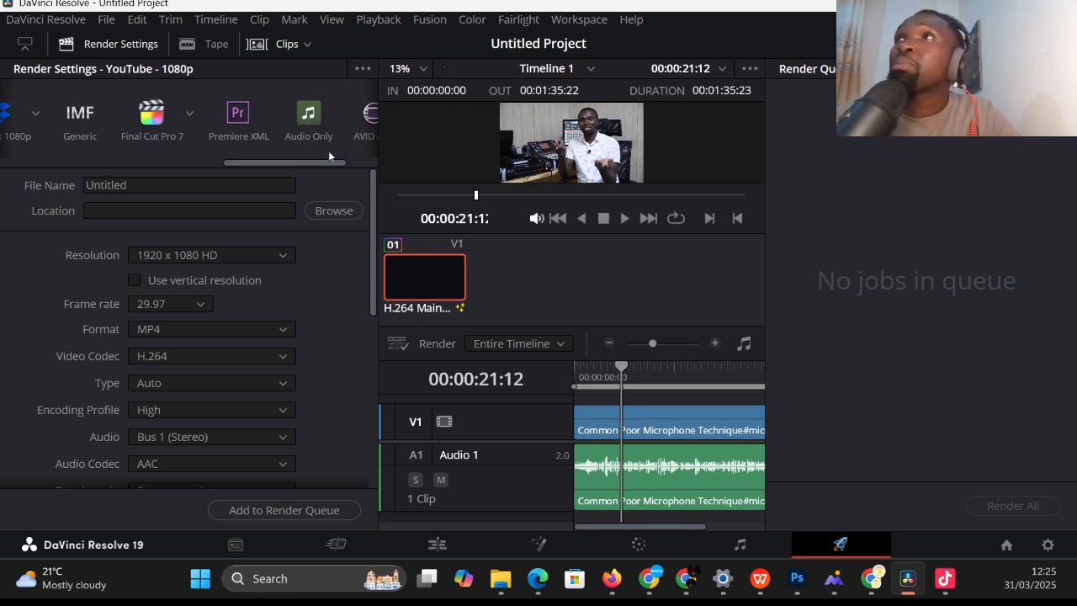
pyautogui.moveTo(329, 152); pyautogui.dragTo(322, 154)
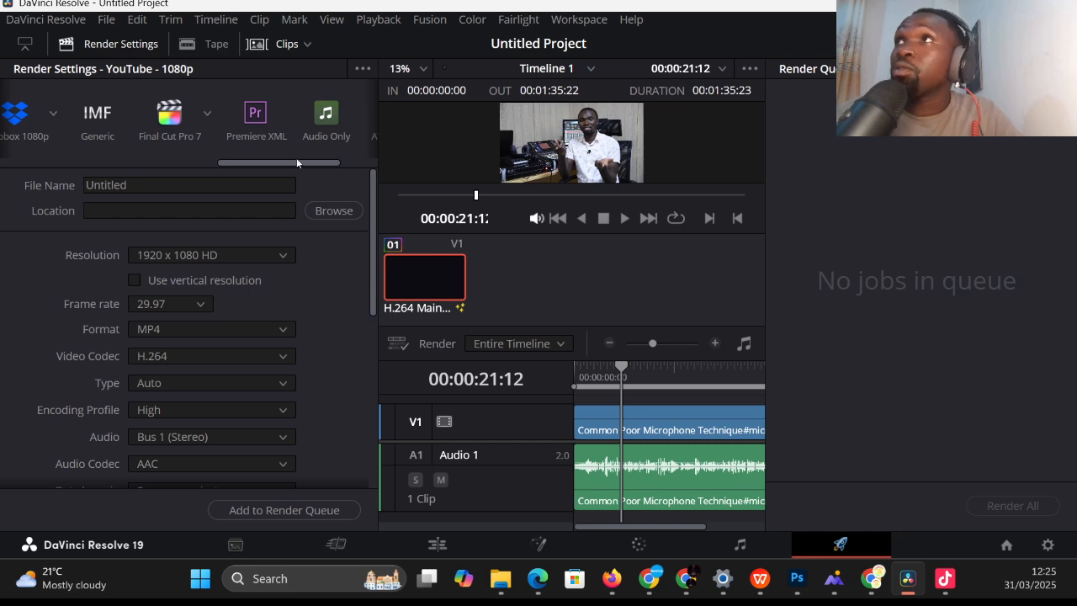
pyautogui.moveTo(296, 161); pyautogui.dragTo(332, 158)
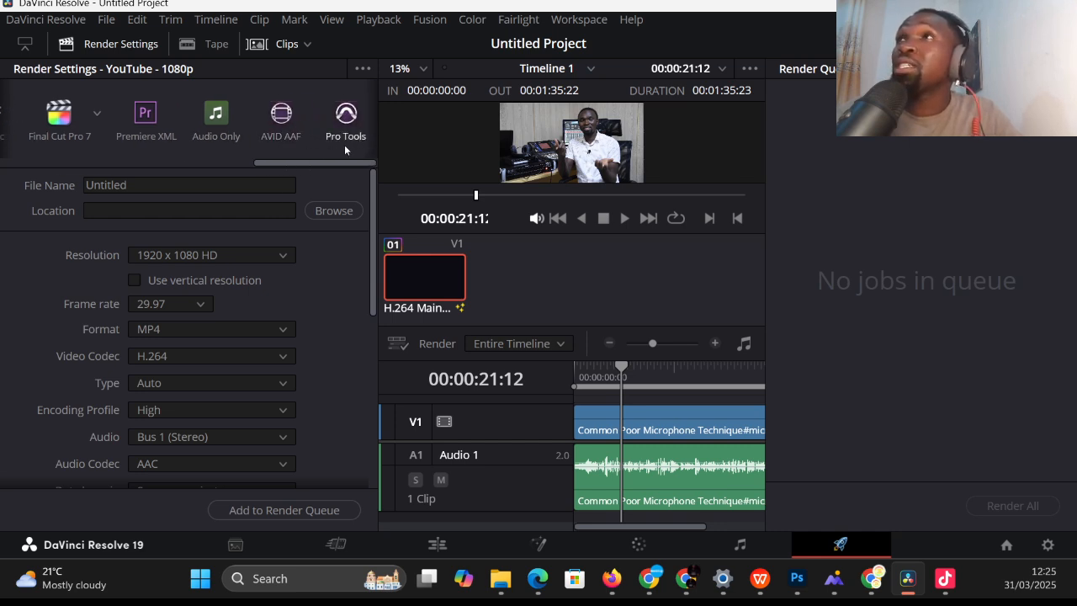
pyautogui.moveTo(328, 163); pyautogui.dragTo(341, 159)
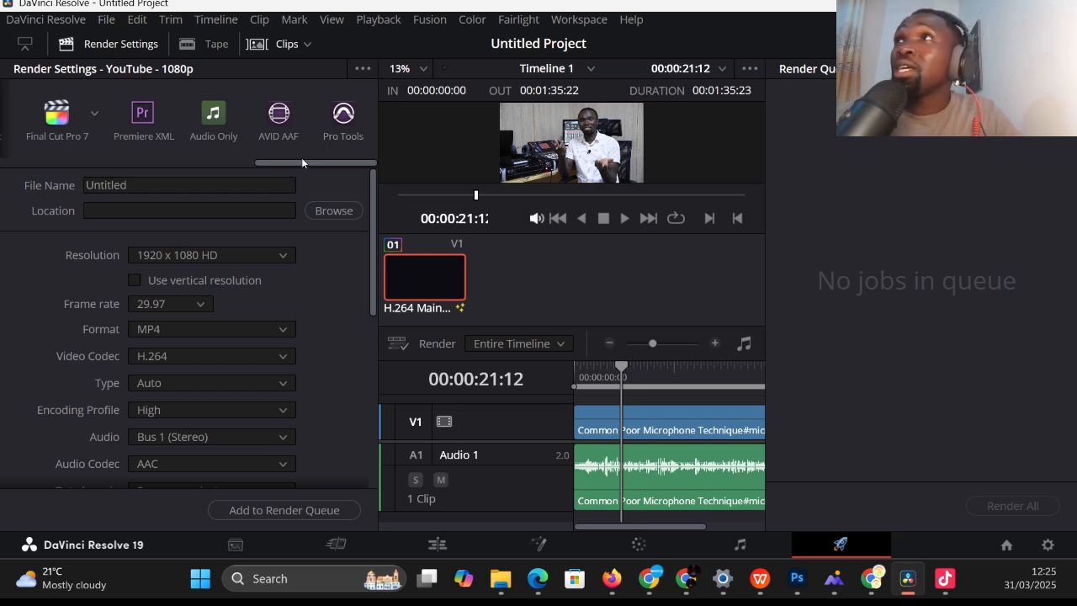
# Add the YouTube 1080p export to the render queue, saving it as Timeline 1.mp4 in the DAVINCI PROJECTS folder
pyautogui.moveTo(301, 160); pyautogui.dragTo(15, 169)
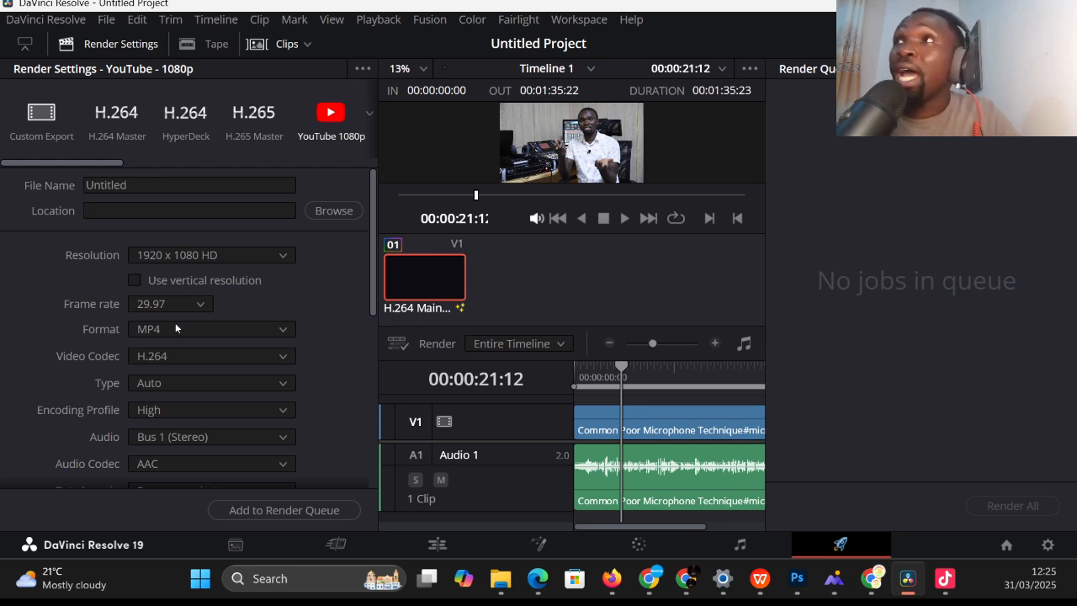
pyautogui.click(284, 510)
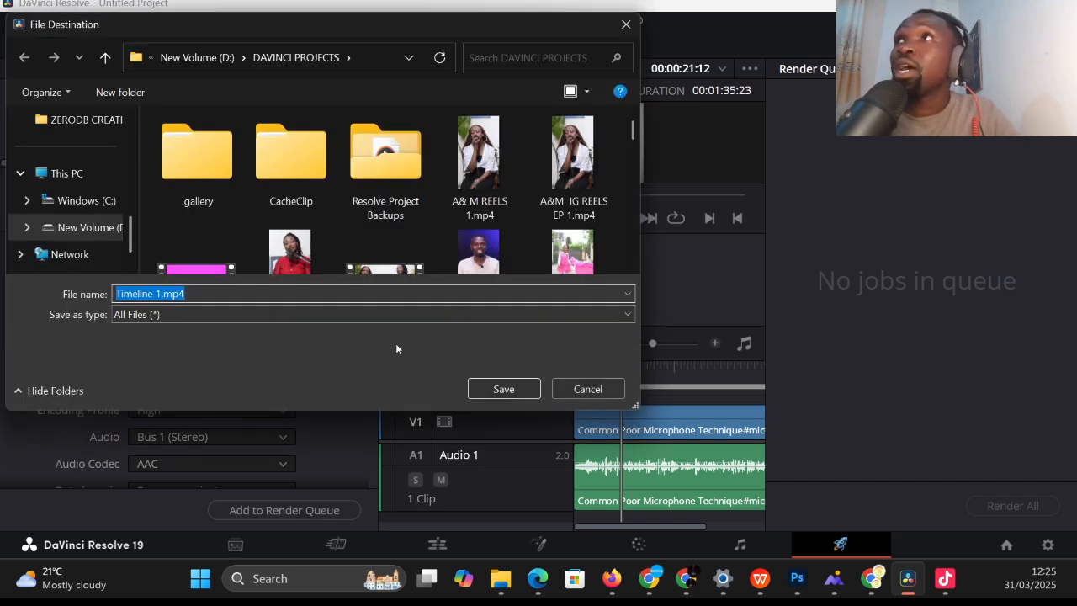
pyautogui.scroll(-3, 367, 244)
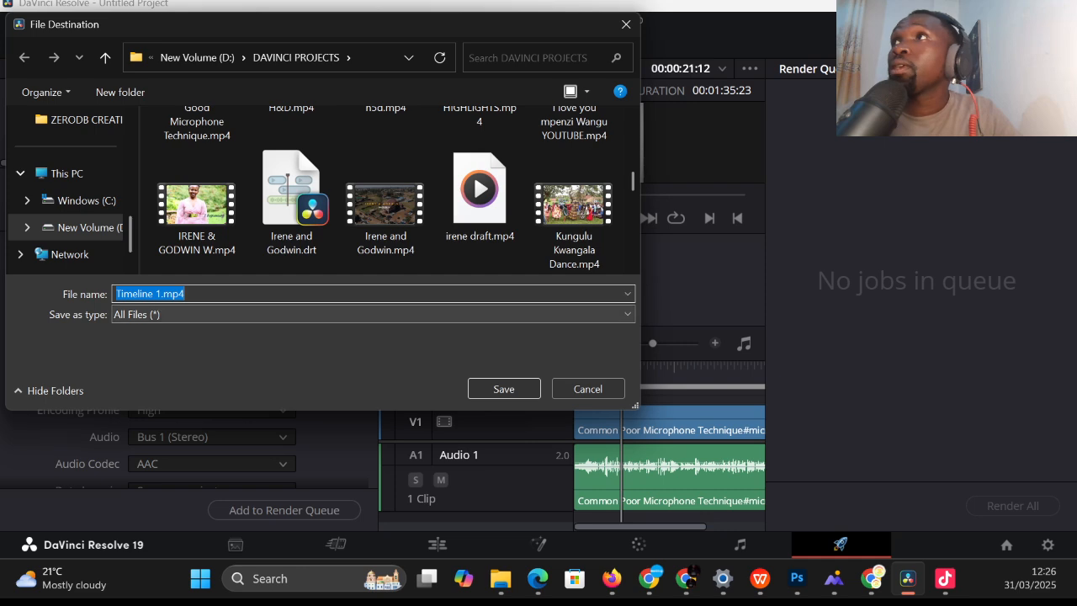
pyautogui.click(511, 389)
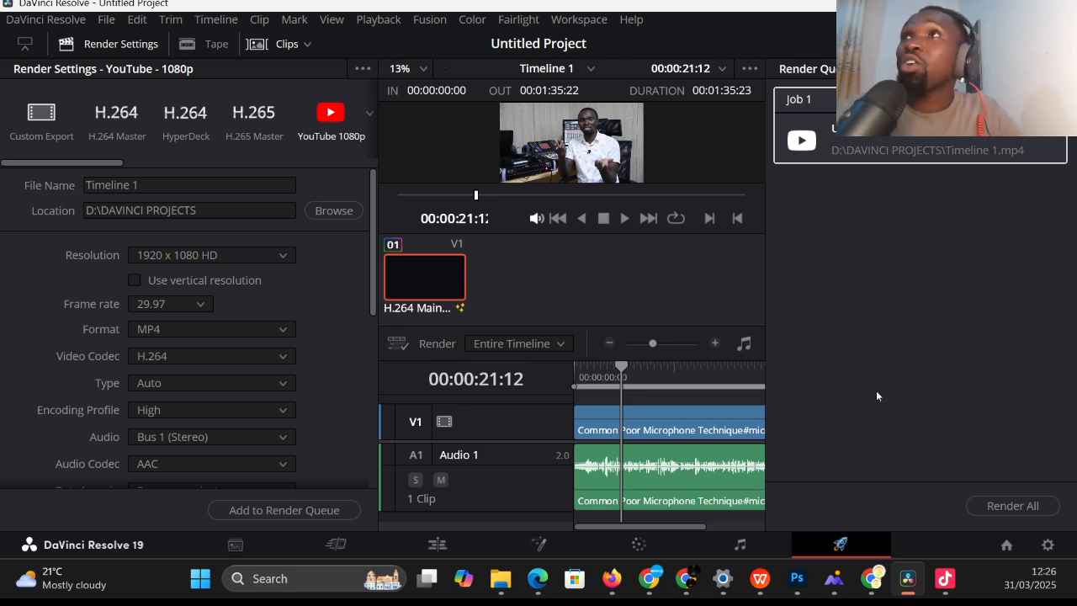
# Revisit the Fairlight, Color, Fusion and Edit pages in turn, ending on the Cut page
pyautogui.click(734, 544)
pyautogui.click(673, 543)
pyautogui.click(539, 545)
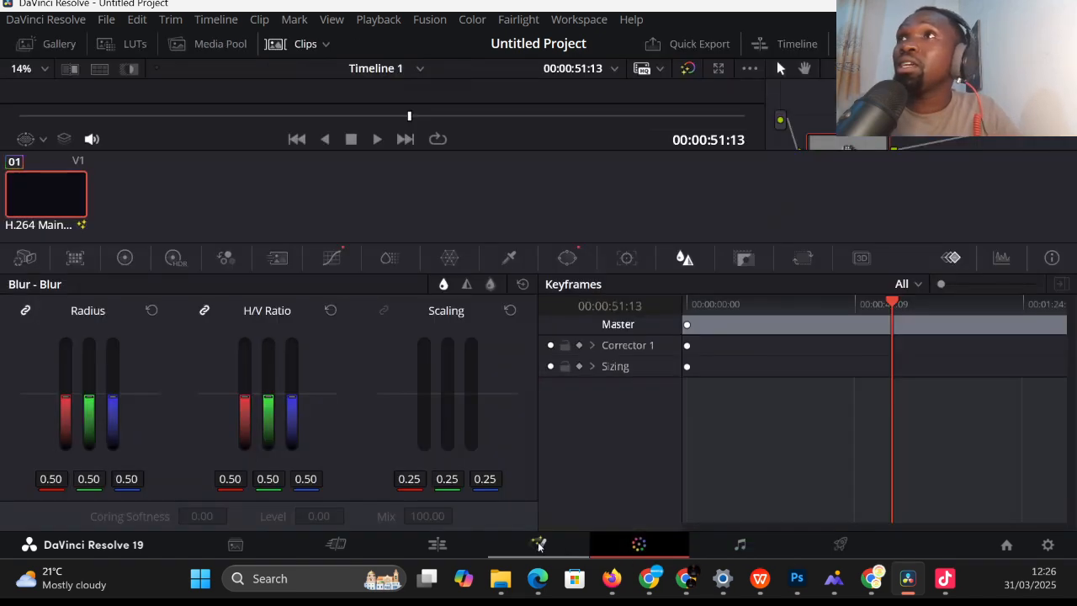
pyautogui.click(429, 547)
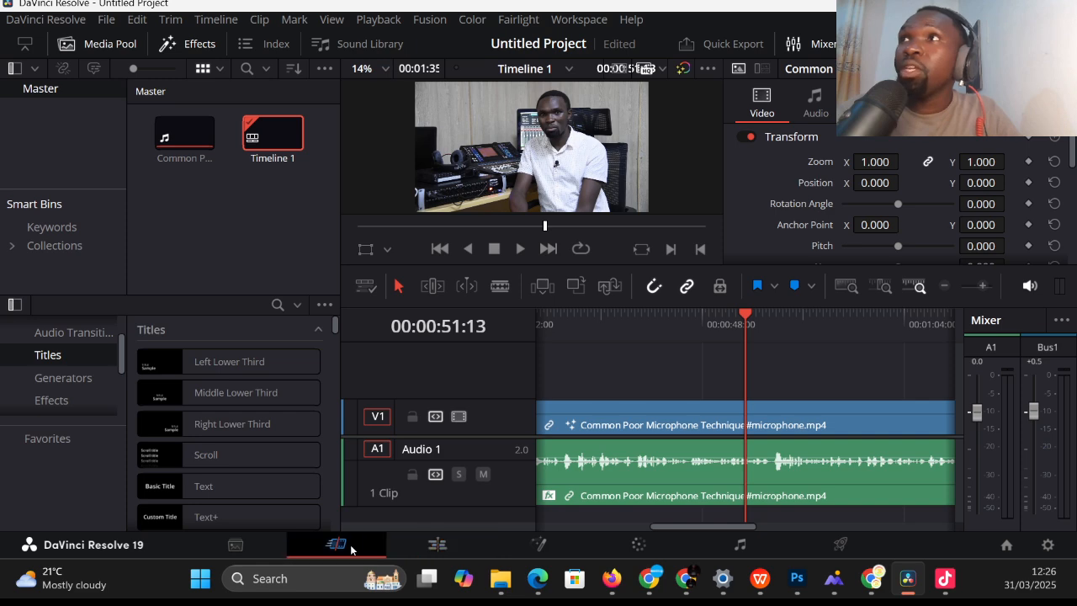
pyautogui.click(351, 547)
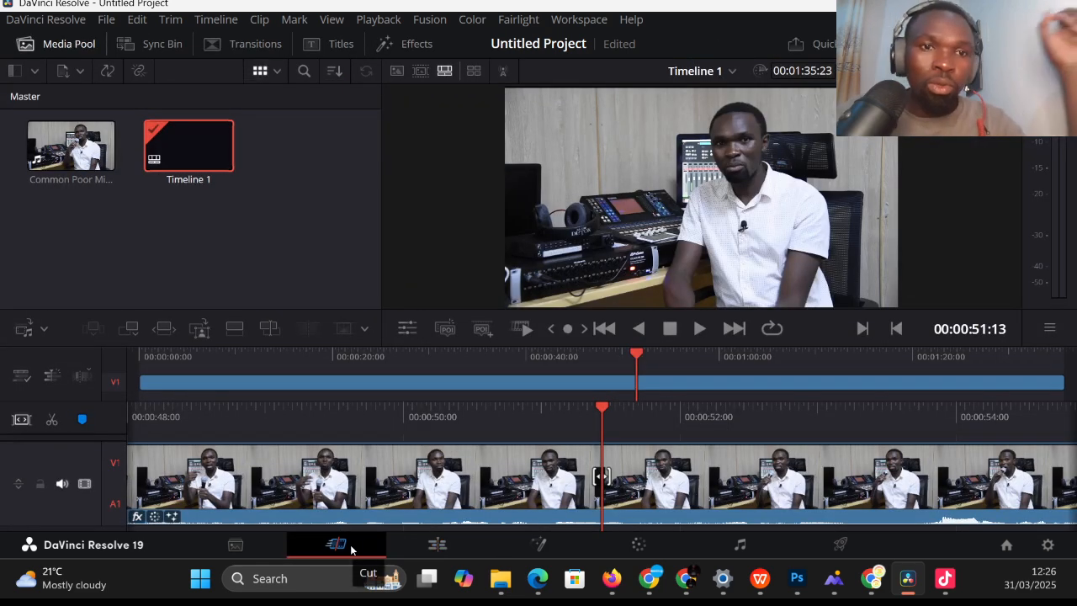